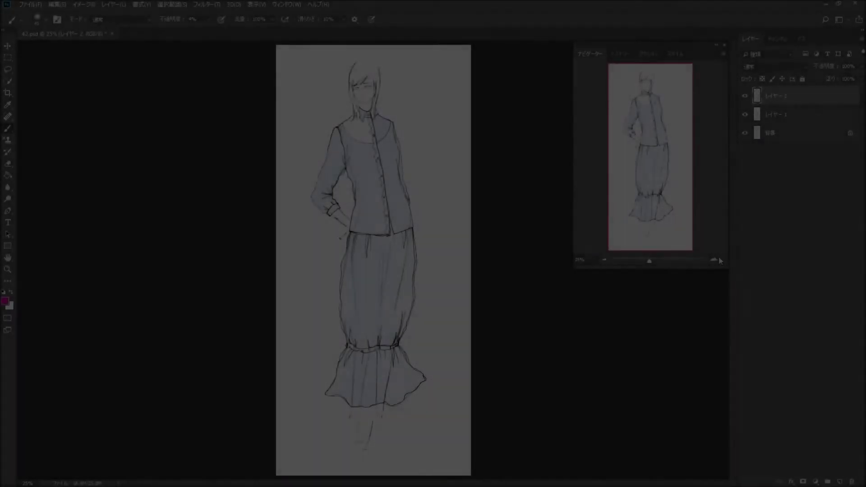
# Step: Zoom in with the Navigator and frame the sketched face in close view
pyautogui.click(715, 258)
pyautogui.click(715, 258)
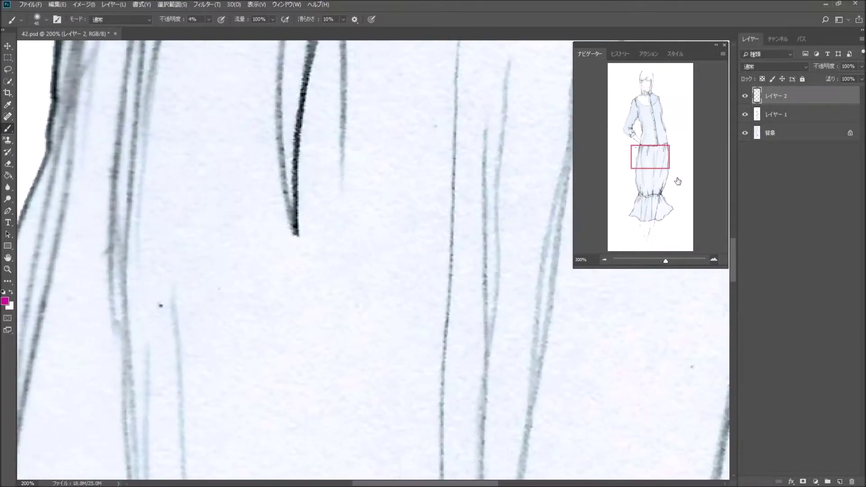
pyautogui.moveTo(650, 156); pyautogui.dragTo(650, 84)
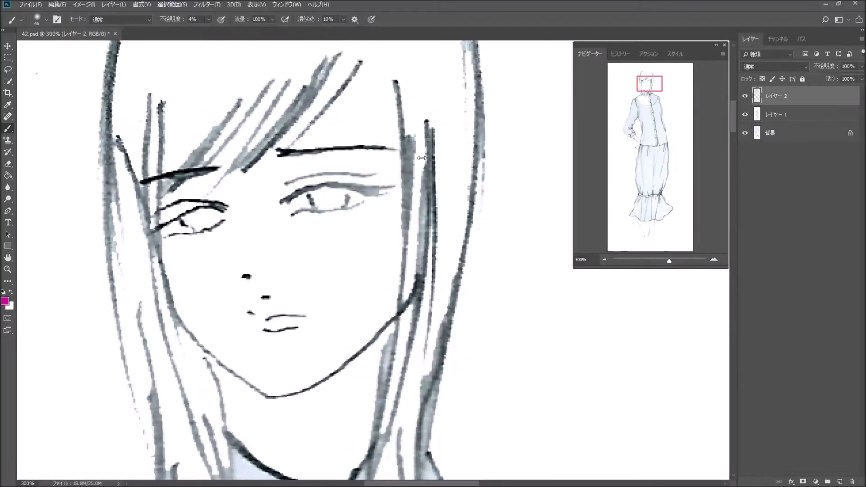
# Step: Paint soft pink blush on both cheeks, undoing one stray stroke
pyautogui.moveTo(327, 250)
pyautogui.mouseDown()
pyautogui.moveTo(347, 257)
pyautogui.moveTo(365, 210)
pyautogui.moveTo(325, 222)
pyautogui.moveTo(366, 218)
pyautogui.moveTo(367, 206)
pyautogui.moveTo(308, 228)
pyautogui.moveTo(364, 226)
pyautogui.moveTo(331, 224)
pyautogui.mouseUp()
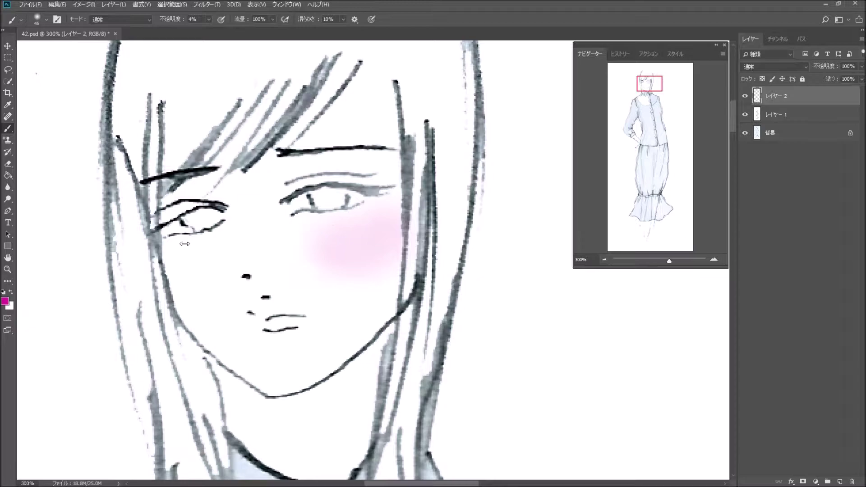
pyautogui.moveTo(185, 244)
pyautogui.mouseDown()
pyautogui.moveTo(168, 253)
pyautogui.moveTo(180, 254)
pyautogui.moveTo(145, 247)
pyautogui.moveTo(175, 259)
pyautogui.mouseUp()
pyautogui.moveTo(312, 249); pyautogui.dragTo(290, 244)
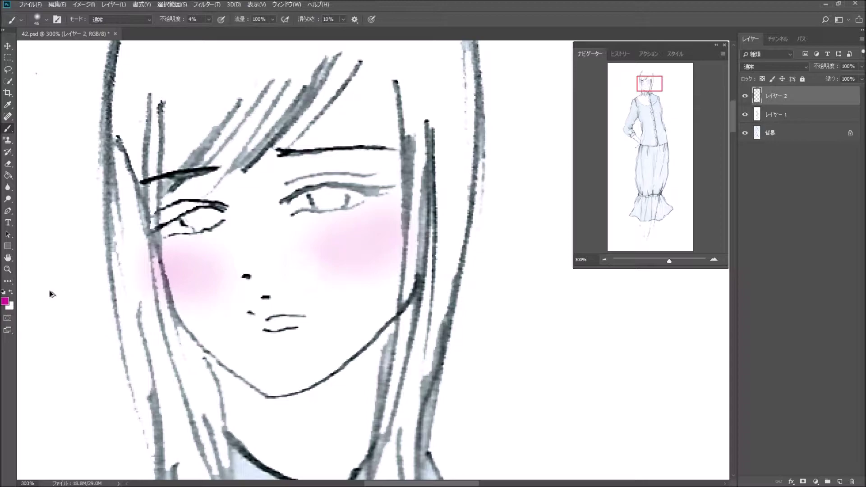
pyautogui.hotkey('ctrl', 'alt', 'z')
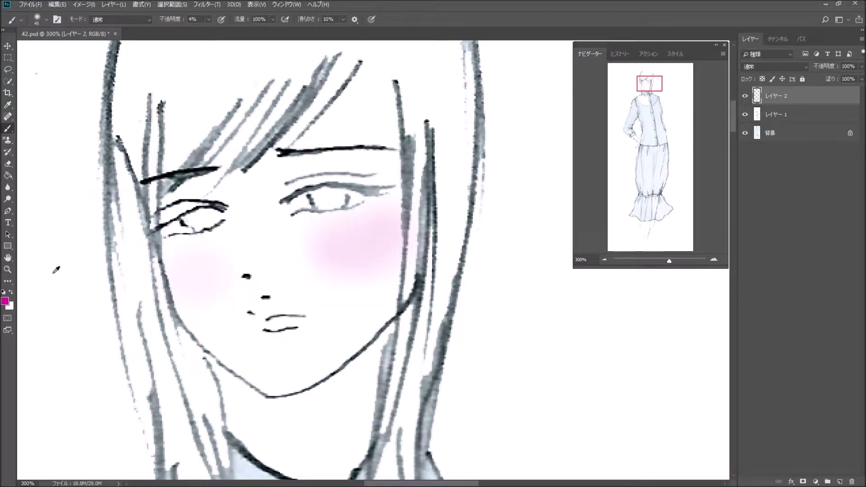
pyautogui.moveTo(152, 245); pyautogui.dragTo(167, 256)
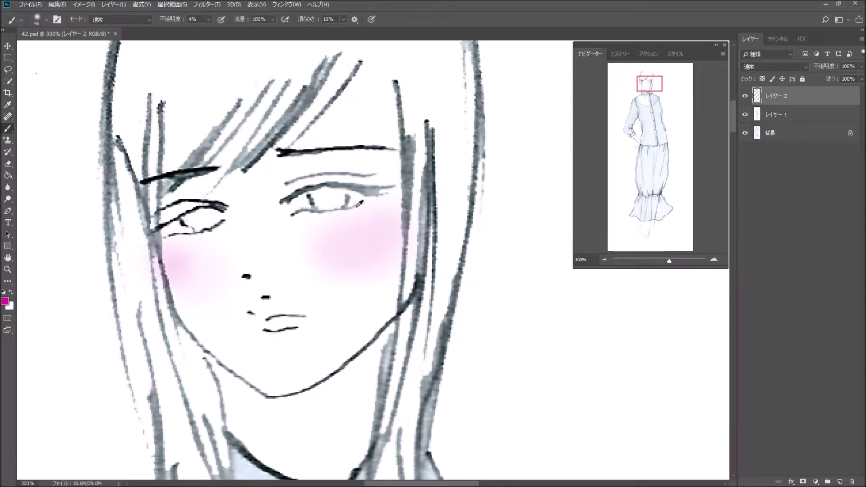
pyautogui.moveTo(359, 204); pyautogui.dragTo(372, 197)
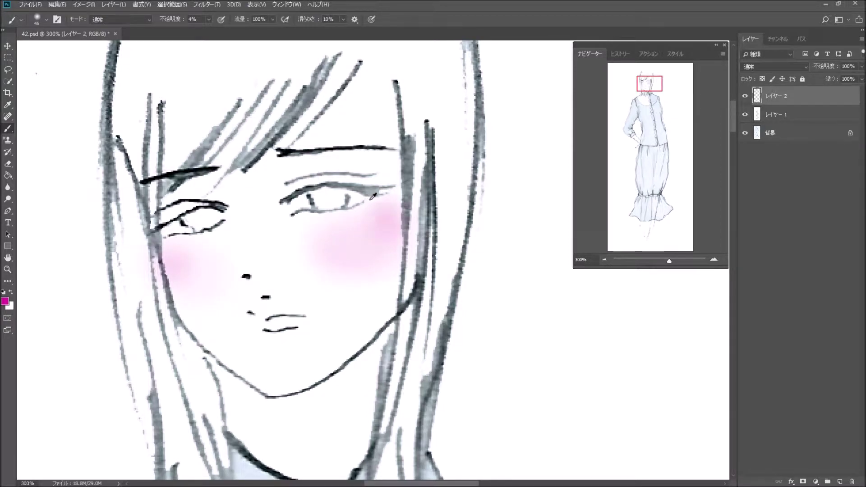
pyautogui.click(43, 19)
# Step: Tint the lips pink with the 13 px soft brush
pyautogui.click(73, 136)
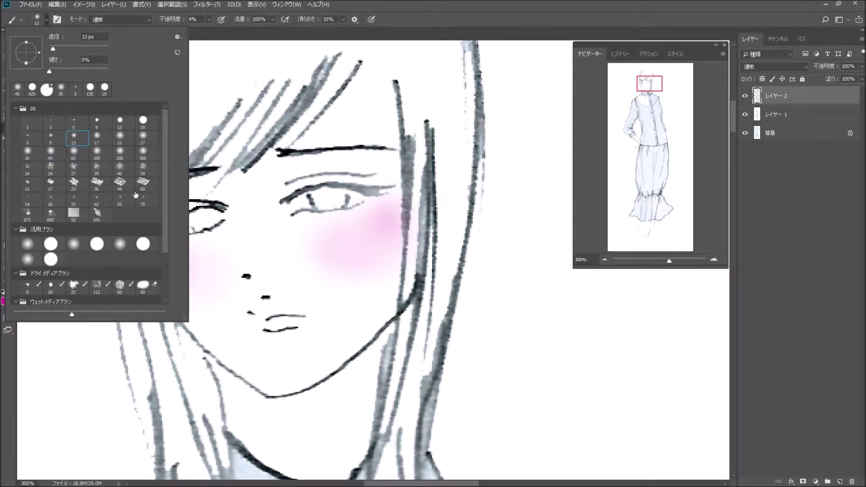
pyautogui.click(257, 323)
pyautogui.moveTo(269, 323)
pyautogui.mouseDown()
pyautogui.moveTo(288, 317)
pyautogui.moveTo(271, 307)
pyautogui.moveTo(264, 314)
pyautogui.moveTo(294, 319)
pyautogui.moveTo(261, 310)
pyautogui.moveTo(259, 320)
pyautogui.mouseUp()
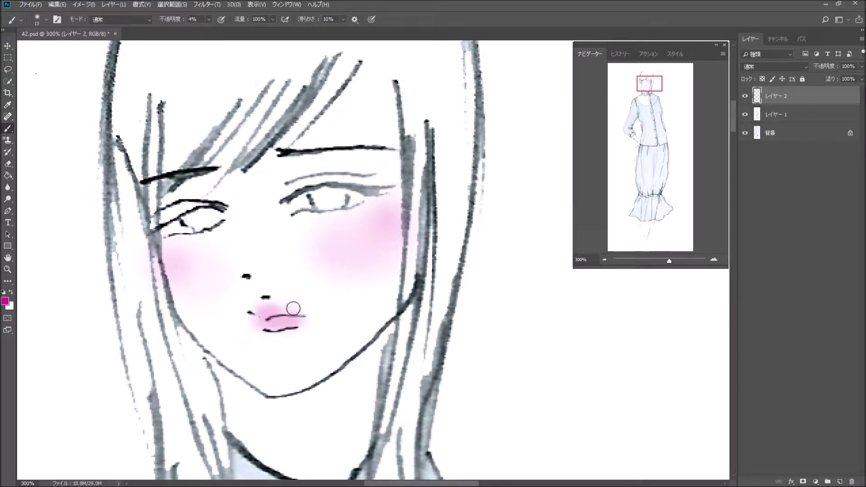
# Step: Shade both upper eyelids, under the chin and the jawline in 3c0a1e, then reset colours
pyautogui.click(5, 301)
pyautogui.write('3c0a1e')
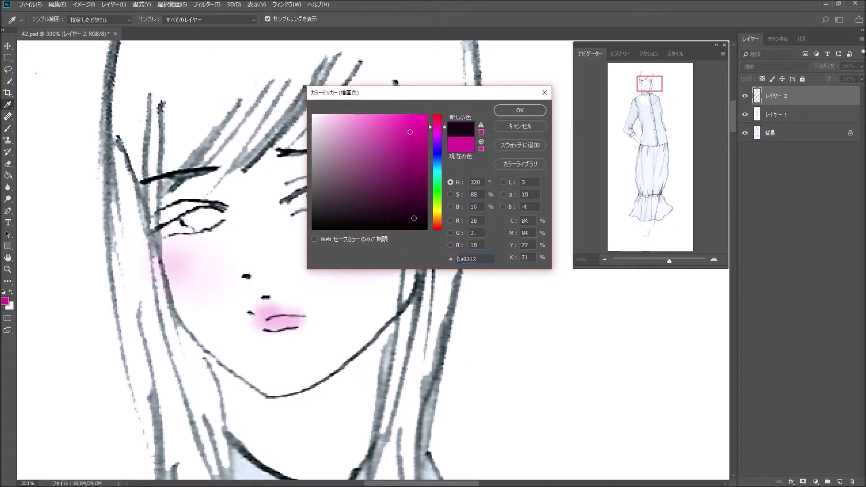
pyautogui.click(527, 110)
pyautogui.moveTo(303, 182)
pyautogui.mouseDown()
pyautogui.moveTo(382, 187)
pyautogui.moveTo(321, 180)
pyautogui.moveTo(287, 194)
pyautogui.moveTo(392, 193)
pyautogui.moveTo(299, 177)
pyautogui.moveTo(367, 185)
pyautogui.moveTo(343, 163)
pyautogui.moveTo(310, 175)
pyautogui.moveTo(381, 168)
pyautogui.moveTo(392, 187)
pyautogui.mouseUp()
pyautogui.moveTo(210, 204)
pyautogui.mouseDown()
pyautogui.moveTo(162, 216)
pyautogui.moveTo(205, 200)
pyautogui.moveTo(159, 209)
pyautogui.mouseUp()
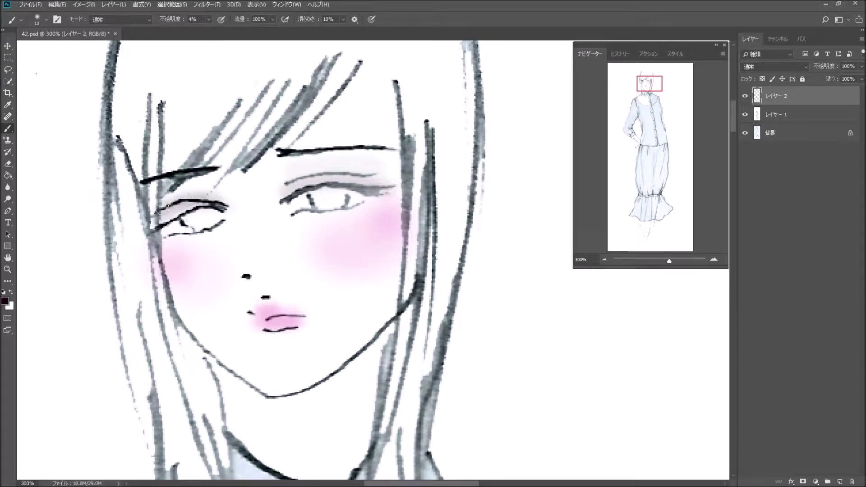
pyautogui.moveTo(220, 377); pyautogui.dragTo(274, 403)
pyautogui.moveTo(327, 387)
pyautogui.mouseDown()
pyautogui.moveTo(280, 400)
pyautogui.moveTo(322, 385)
pyautogui.moveTo(406, 322)
pyautogui.moveTo(353, 361)
pyautogui.moveTo(381, 361)
pyautogui.mouseUp()
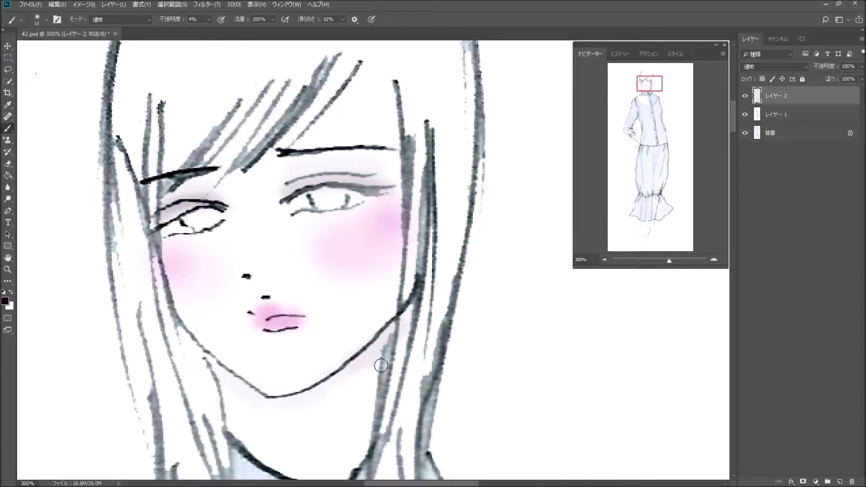
pyautogui.click(3, 292)
# Step: Fill both irises with grey at 10% brush opacity
pyautogui.click(208, 19)
pyautogui.moveTo(211, 32); pyautogui.dragTo(211, 31)
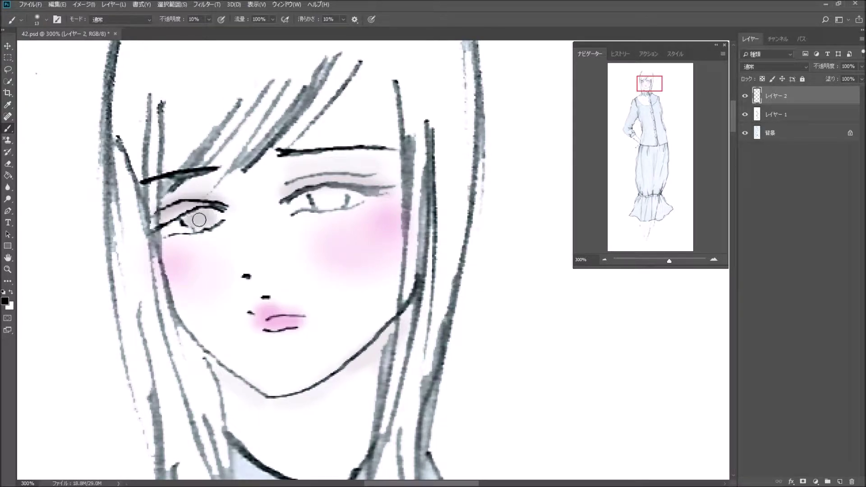
pyautogui.moveTo(199, 217); pyautogui.dragTo(221, 219)
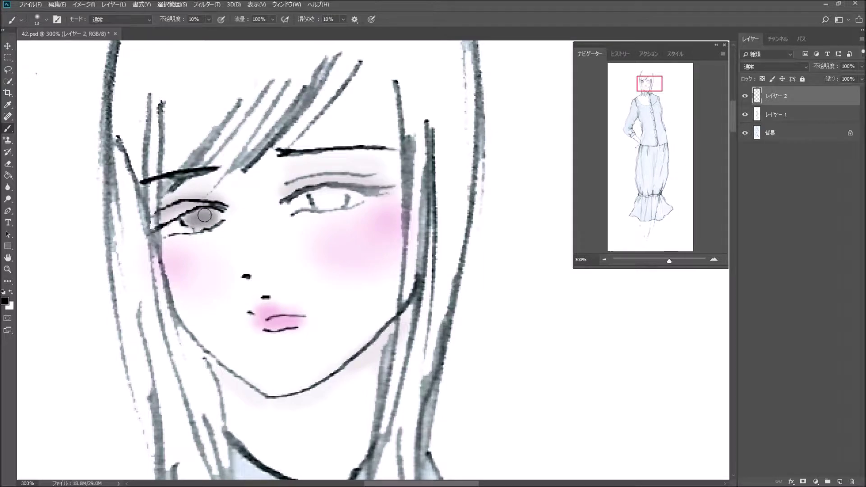
pyautogui.moveTo(322, 197); pyautogui.dragTo(339, 204)
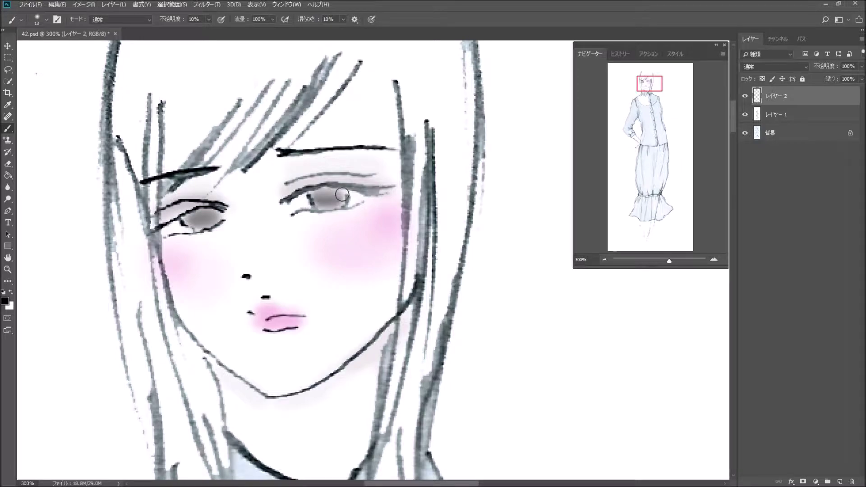
# Step: Dot a dark pupil into the left eye with a 3 px hard brush at 80%
pyautogui.click(47, 20)
pyautogui.click(50, 122)
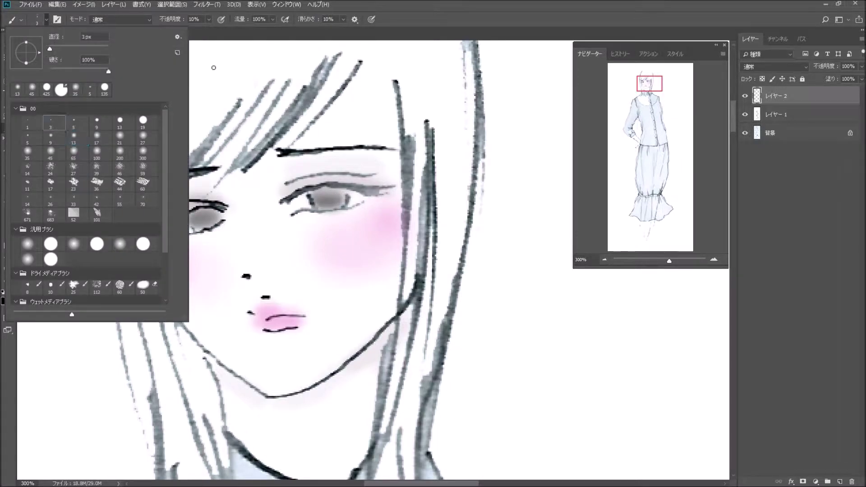
pyautogui.click(208, 21)
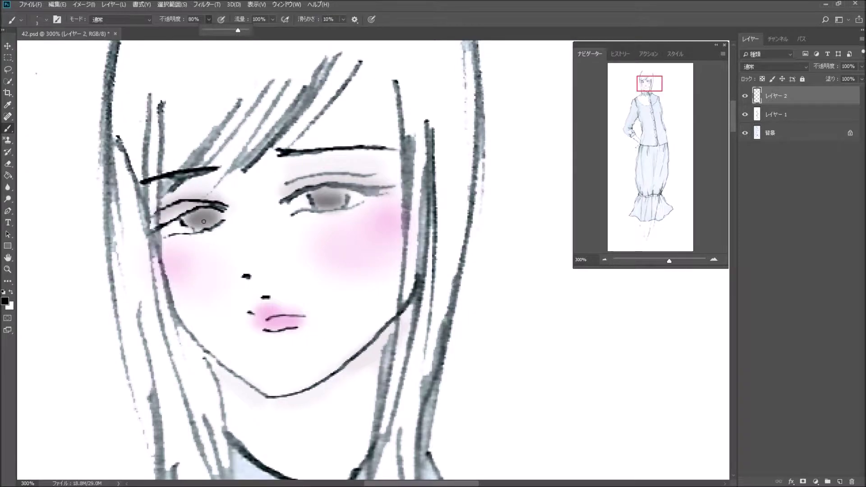
pyautogui.click(205, 217)
pyautogui.click(204, 217)
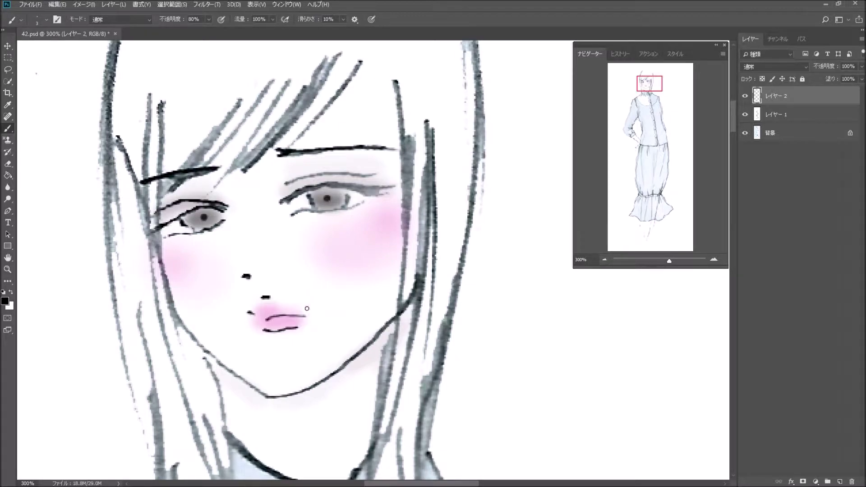
# Step: Paint white highlights at 100% opacity in the left iris and on the lower lip
pyautogui.click(12, 292)
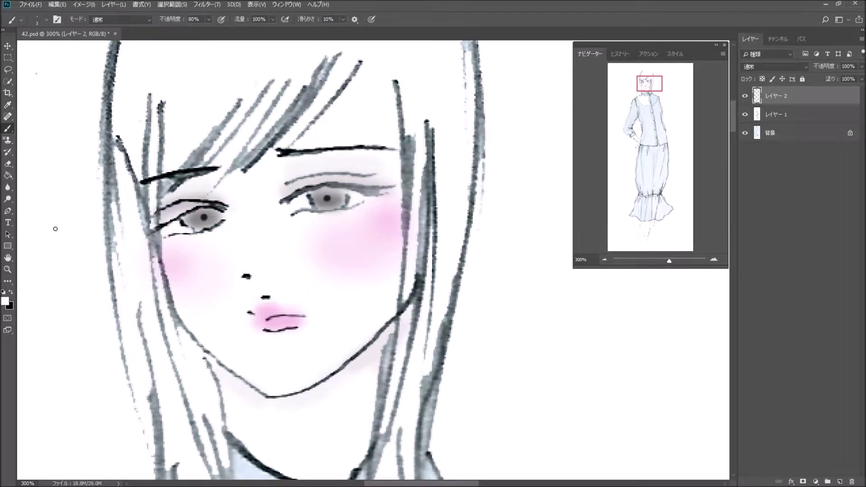
pyautogui.click(209, 19)
pyautogui.moveTo(207, 30); pyautogui.dragTo(217, 30)
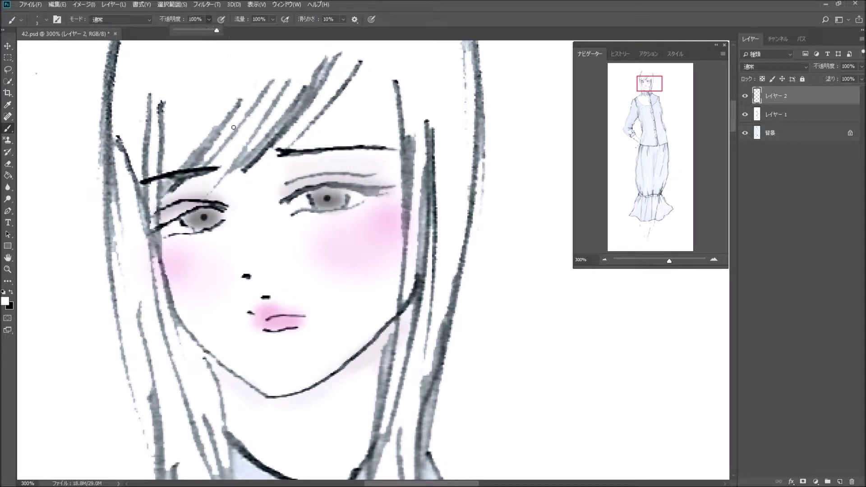
pyautogui.click(197, 225)
pyautogui.moveTo(197, 225); pyautogui.dragTo(200, 224)
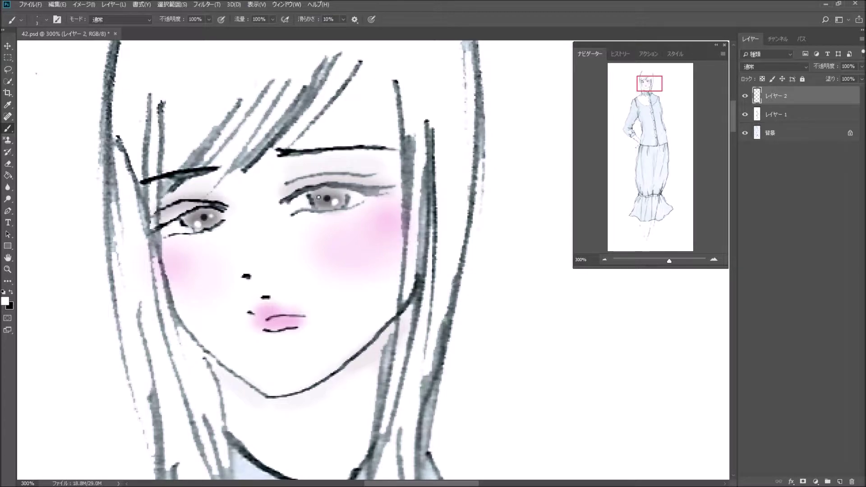
pyautogui.moveTo(295, 323); pyautogui.dragTo(291, 326)
pyautogui.click(46, 19)
pyautogui.click(42, 127)
# Step: Set brush opacity to 71% and draw upper and lower lashes on the right eye
pyautogui.click(208, 19)
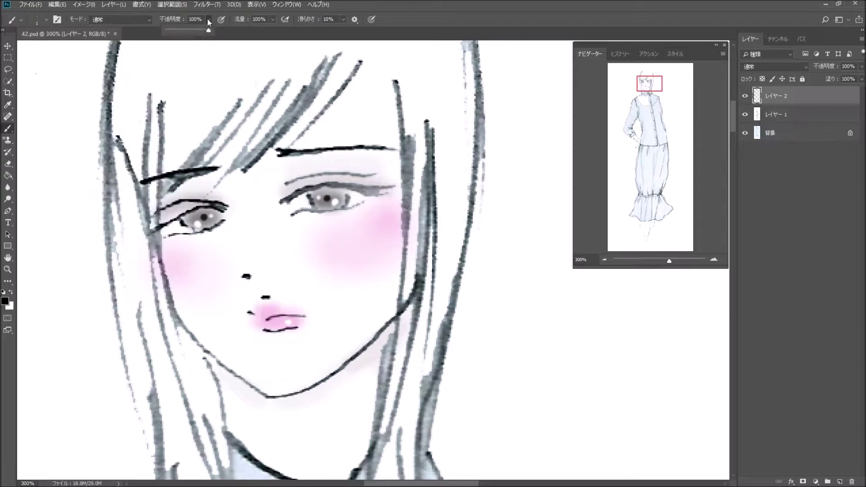
pyautogui.moveTo(208, 30); pyautogui.dragTo(196, 30)
pyautogui.press('Return')
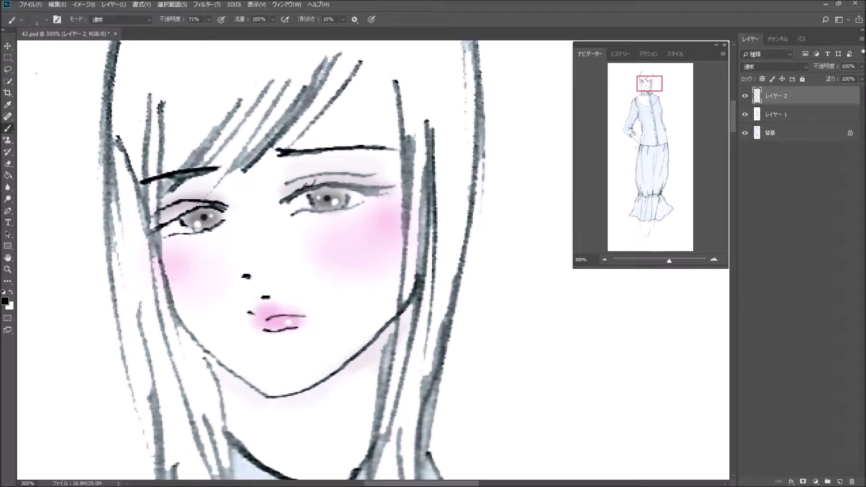
pyautogui.moveTo(313, 187); pyautogui.dragTo(316, 180)
pyautogui.moveTo(341, 183)
pyautogui.mouseDown()
pyautogui.moveTo(376, 178)
pyautogui.moveTo(386, 191)
pyautogui.mouseUp()
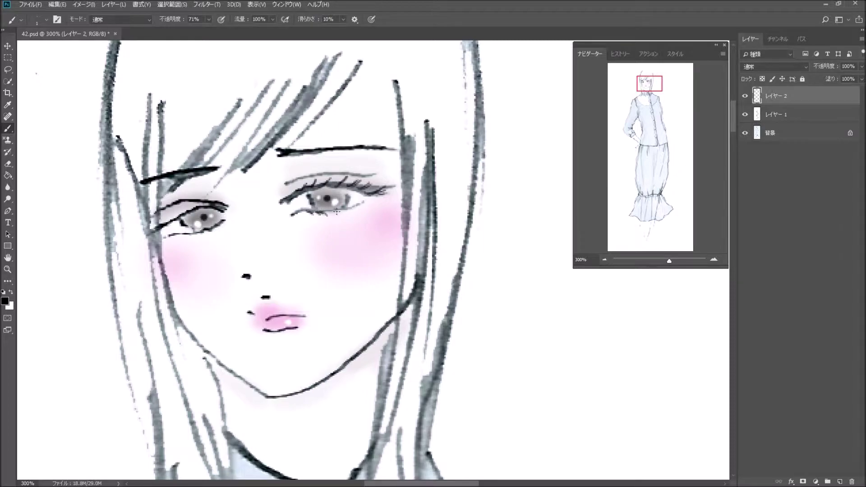
pyautogui.moveTo(348, 213); pyautogui.dragTo(356, 214)
pyautogui.moveTo(310, 201); pyautogui.dragTo(347, 202)
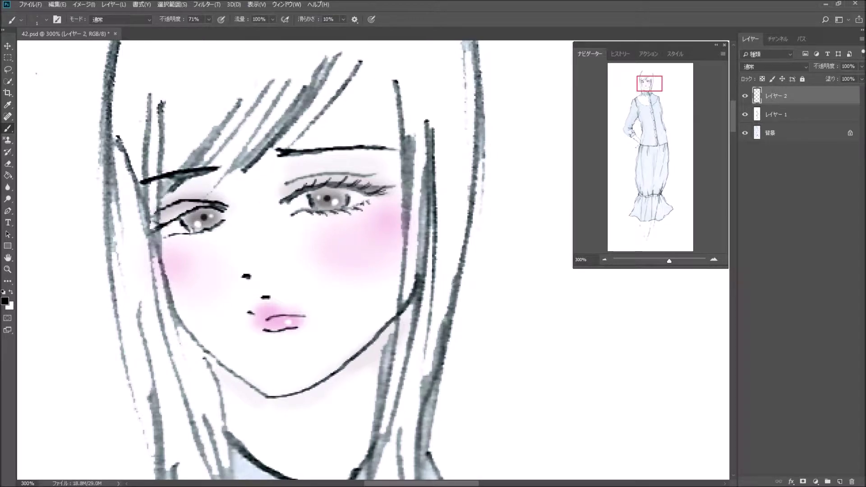
# Step: Draw the left eye's lid line and lower lashes, plus one more right upper lash
pyautogui.moveTo(153, 223); pyautogui.dragTo(165, 219)
pyautogui.moveTo(173, 212); pyautogui.dragTo(184, 209)
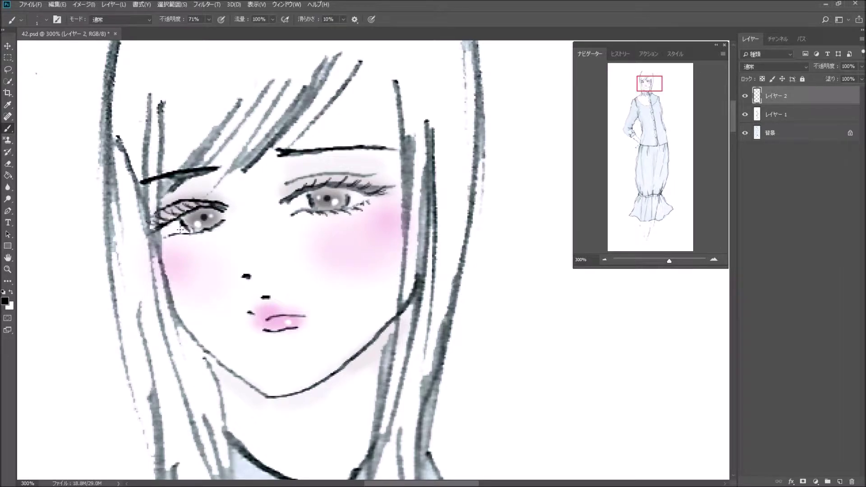
pyautogui.moveTo(179, 238)
pyautogui.mouseDown()
pyautogui.moveTo(193, 242)
pyautogui.moveTo(213, 229)
pyautogui.moveTo(185, 242)
pyautogui.moveTo(166, 235)
pyautogui.moveTo(217, 224)
pyautogui.mouseUp()
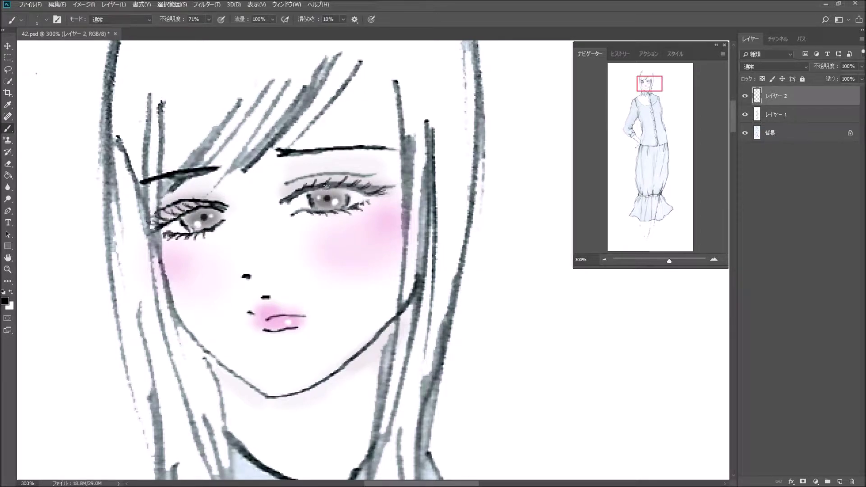
pyautogui.moveTo(325, 184); pyautogui.dragTo(336, 185)
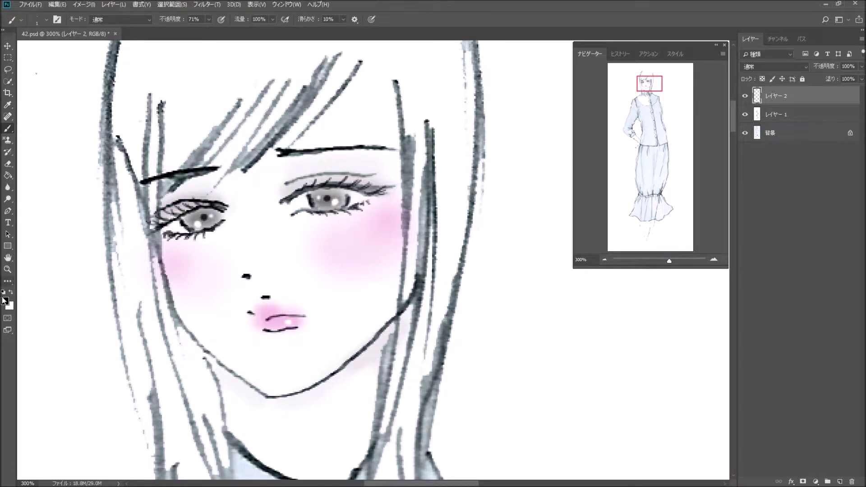
# Step: Set a dark brown colour with the 9 px soft brush at 9% opacity
pyautogui.click(4, 301)
pyautogui.moveTo(438, 226); pyautogui.dragTo(409, 194)
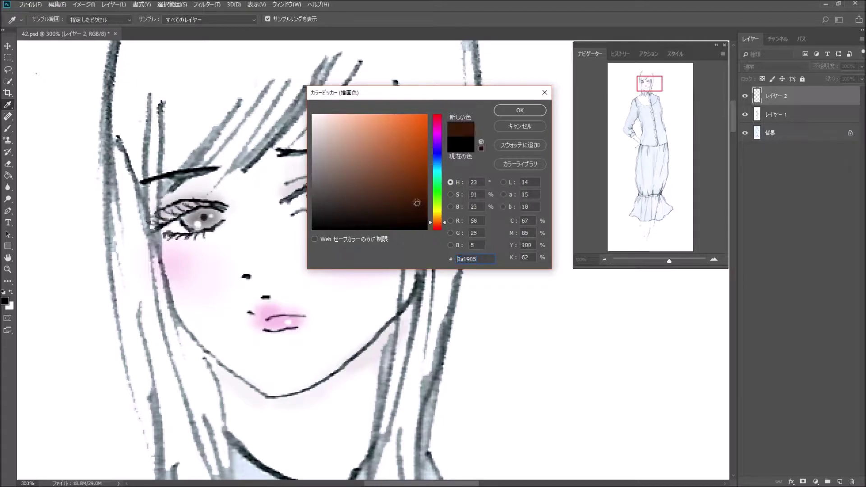
pyautogui.click(507, 113)
pyautogui.click(46, 19)
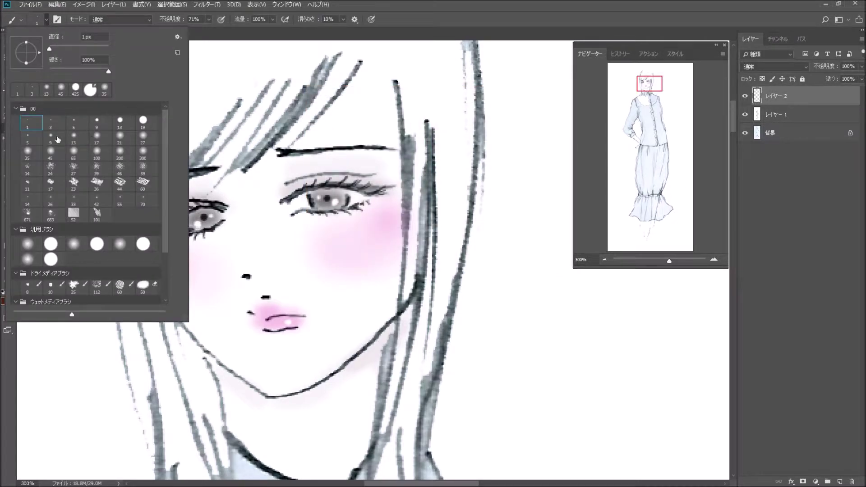
pyautogui.click(50, 137)
pyautogui.click(208, 20)
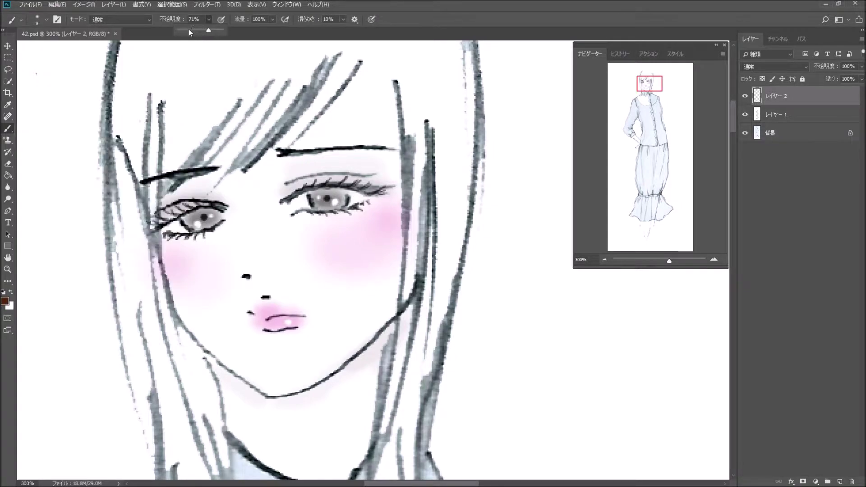
pyautogui.click(188, 221)
# Step: Paint brown over both irises, the eyelid lines and the lashes
pyautogui.moveTo(194, 221)
pyautogui.mouseDown()
pyautogui.moveTo(213, 221)
pyautogui.moveTo(201, 211)
pyautogui.moveTo(212, 217)
pyautogui.moveTo(196, 223)
pyautogui.mouseUp()
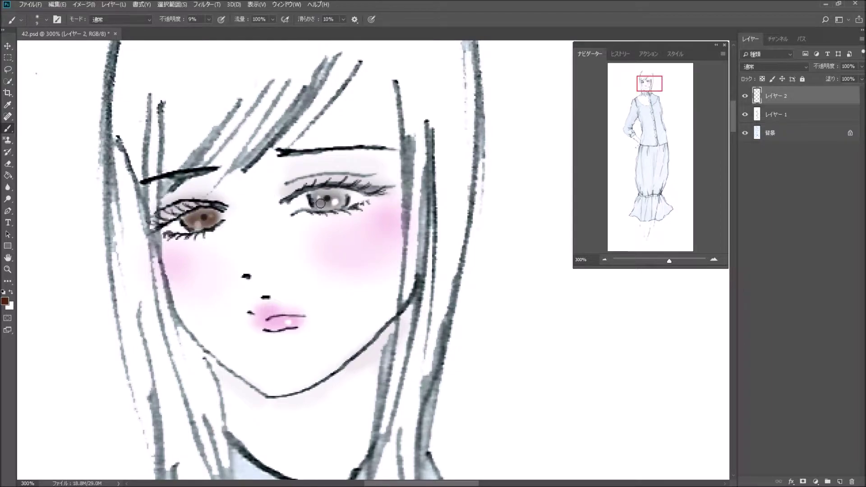
pyautogui.moveTo(318, 202)
pyautogui.mouseDown()
pyautogui.moveTo(336, 200)
pyautogui.moveTo(328, 192)
pyautogui.moveTo(336, 201)
pyautogui.moveTo(324, 206)
pyautogui.mouseUp()
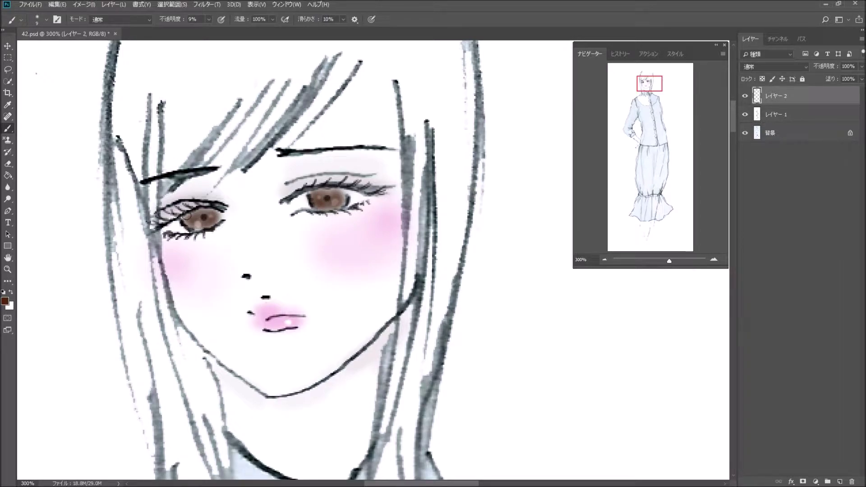
pyautogui.moveTo(189, 207)
pyautogui.mouseDown()
pyautogui.moveTo(162, 218)
pyautogui.moveTo(178, 211)
pyautogui.mouseUp()
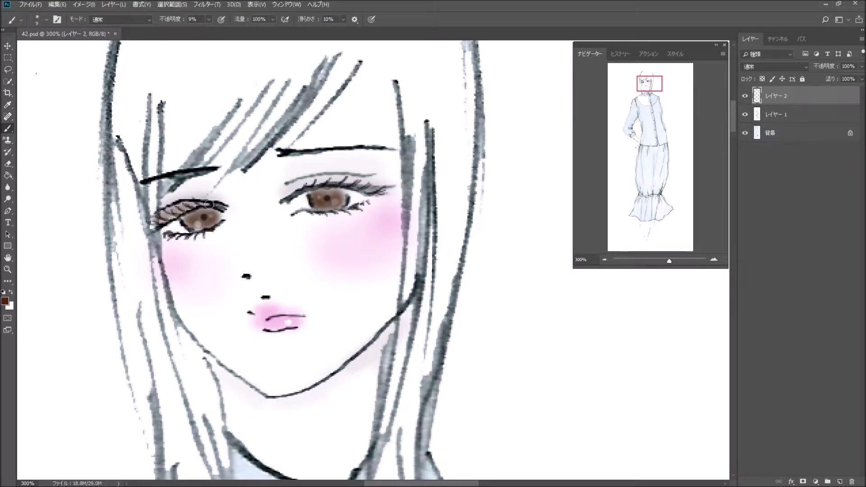
pyautogui.moveTo(302, 180); pyautogui.dragTo(366, 185)
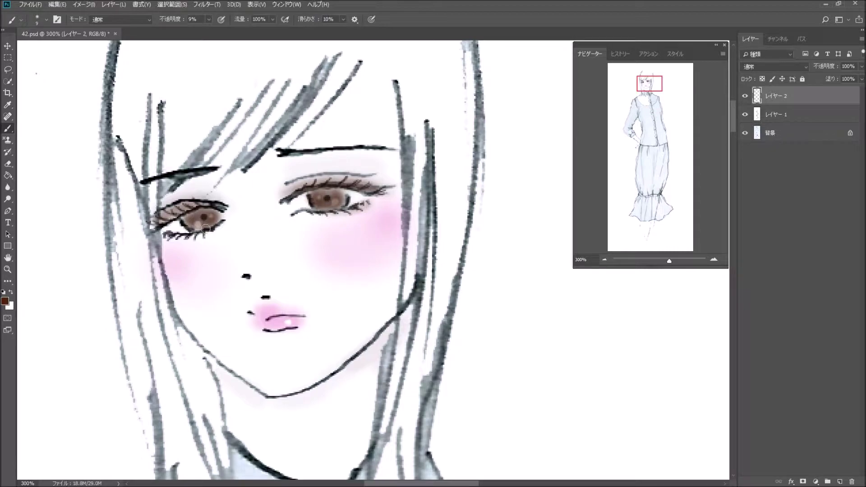
pyautogui.moveTo(189, 237)
pyautogui.mouseDown()
pyautogui.moveTo(165, 237)
pyautogui.moveTo(191, 238)
pyautogui.mouseUp()
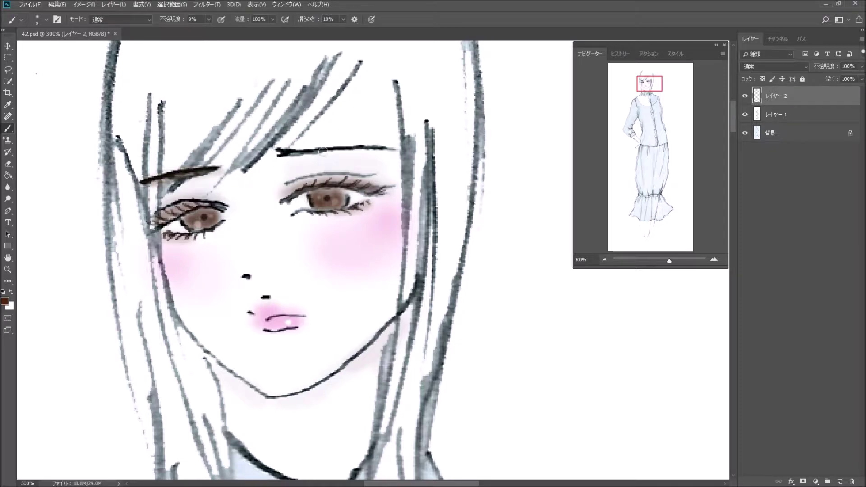
# Step: Shade under the right eyebrow, then set a 5 px round brush at 100% opacity
pyautogui.moveTo(322, 152)
pyautogui.mouseDown()
pyautogui.moveTo(298, 155)
pyautogui.moveTo(363, 149)
pyautogui.moveTo(279, 154)
pyautogui.moveTo(386, 152)
pyautogui.mouseUp()
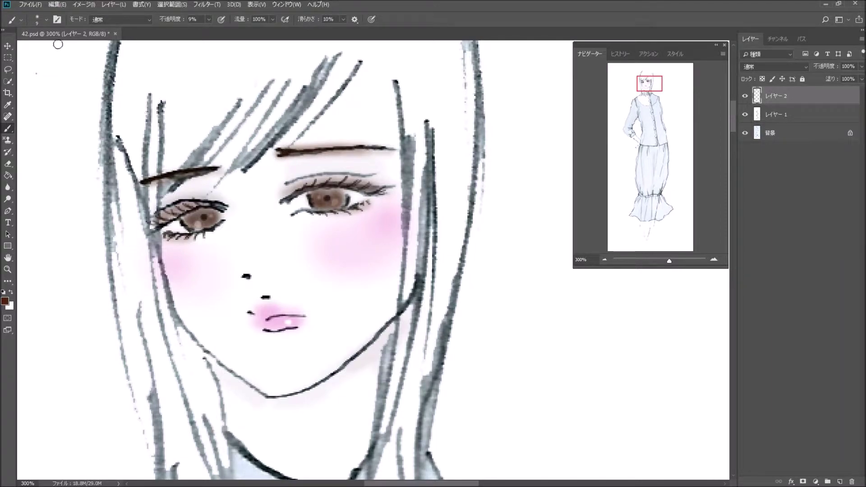
pyautogui.click(46, 20)
pyautogui.click(73, 121)
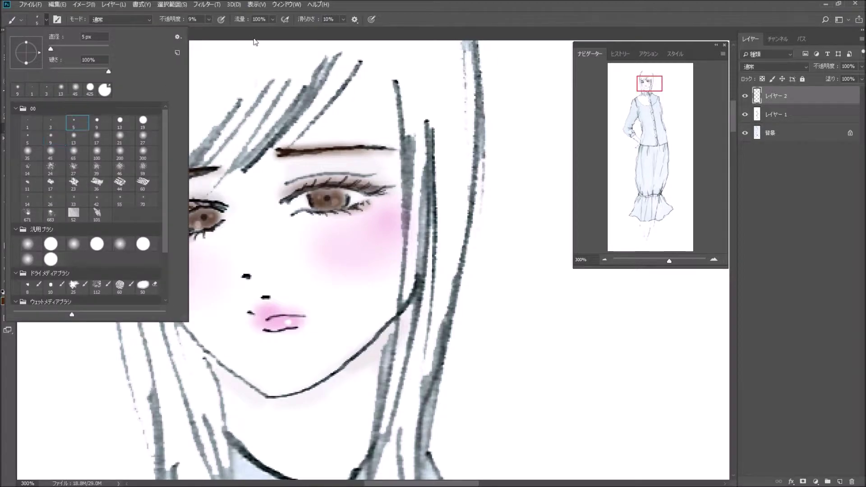
pyautogui.click(209, 27)
pyautogui.press('0')
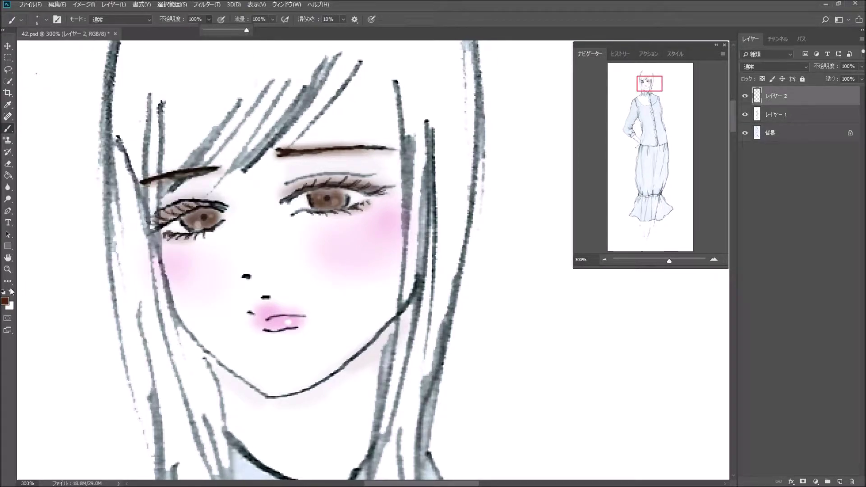
pyautogui.click(4, 292)
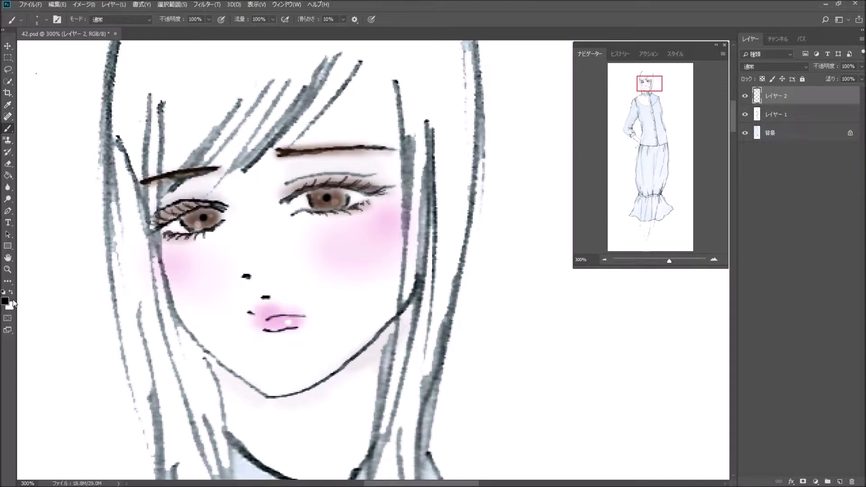
# Step: Dab white highlight dots into both irises using 5 px and 3 px brushes
pyautogui.click(11, 291)
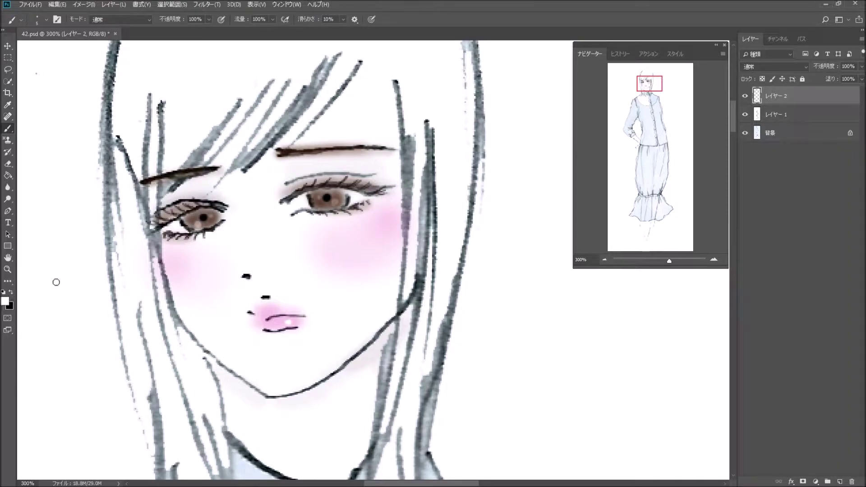
pyautogui.click(197, 224)
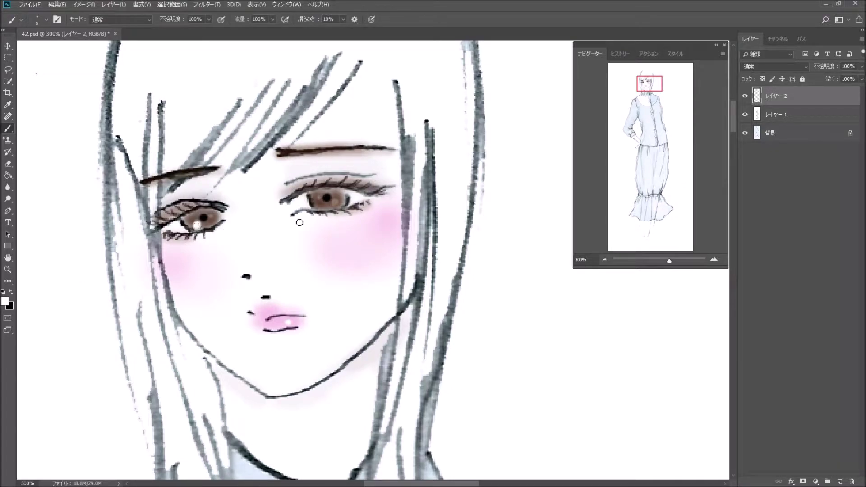
pyautogui.click(334, 203)
pyautogui.click(46, 20)
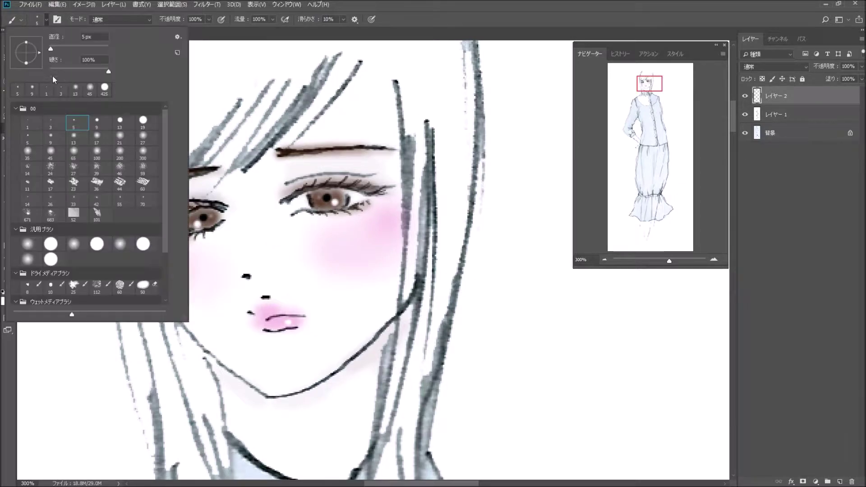
pyautogui.click(51, 122)
pyautogui.click(211, 217)
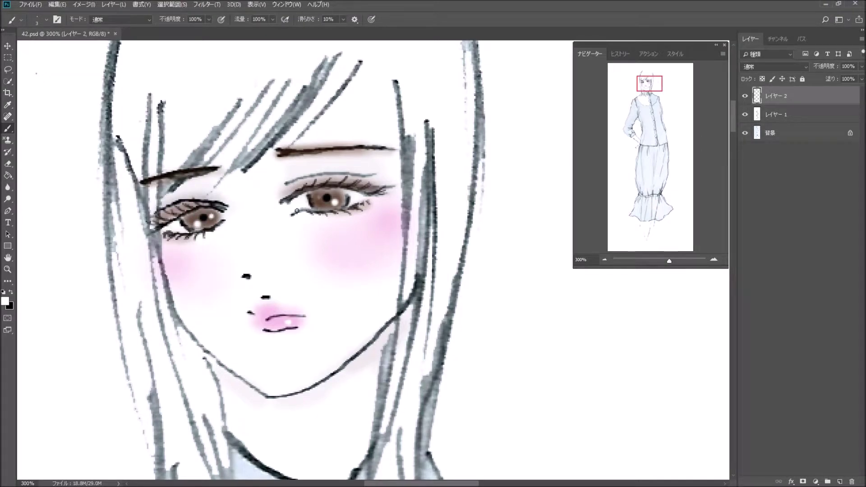
pyautogui.click(318, 198)
# Step: Set the foreground colour to orange (ea7a36) in the Color Picker
pyautogui.press('x')
pyautogui.click(5, 300)
pyautogui.click(438, 222)
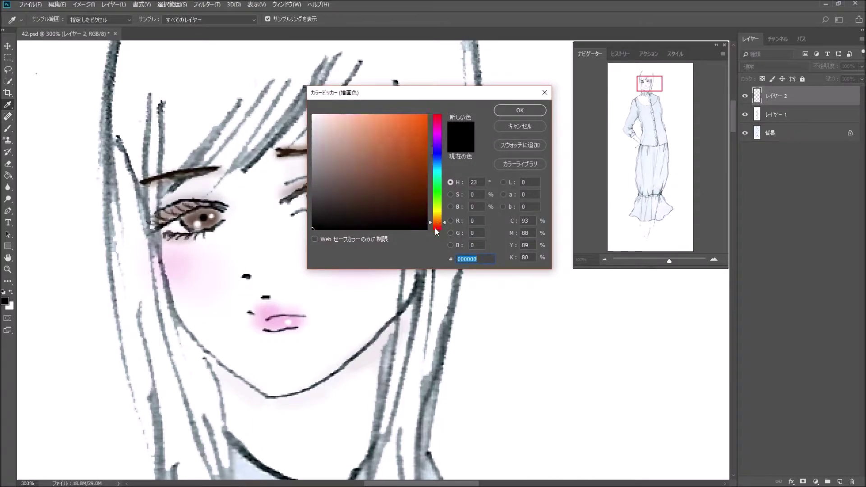
pyautogui.moveTo(411, 121); pyautogui.dragTo(407, 131)
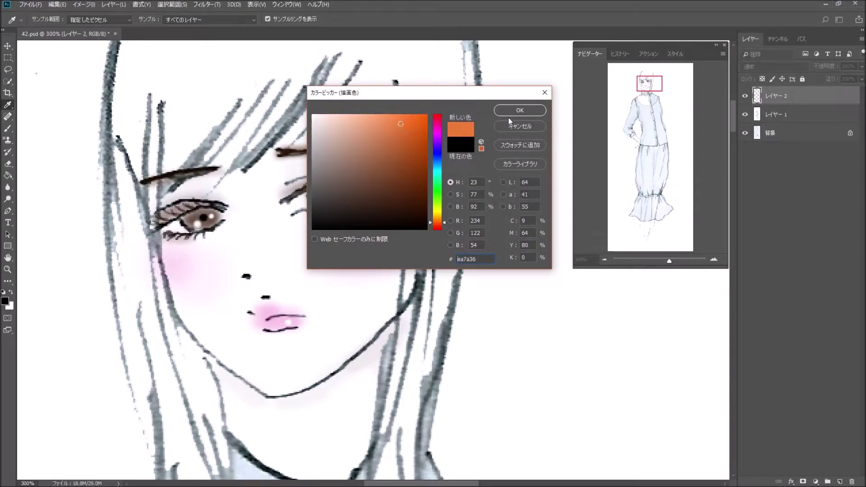
pyautogui.click(519, 110)
# Step: Brush faint orange over temples, cheeks and jaw with a 65 px soft brush at 9%
pyautogui.click(46, 19)
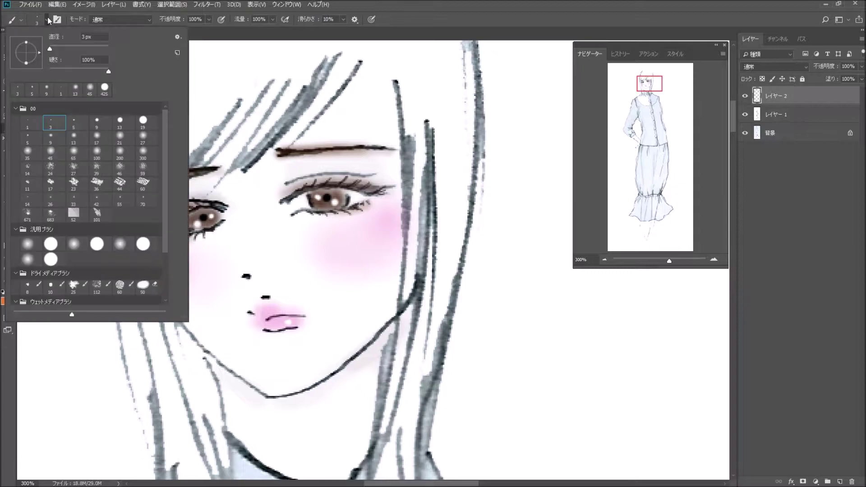
pyautogui.click(74, 153)
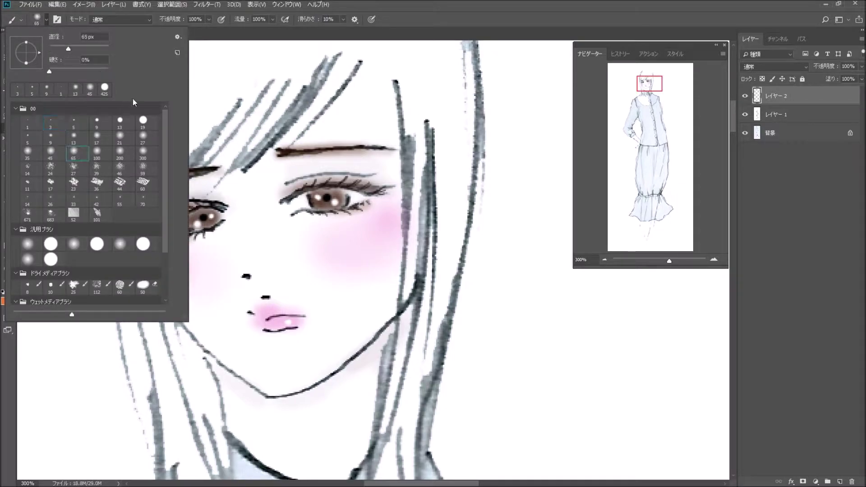
pyautogui.click(208, 19)
pyautogui.click(171, 29)
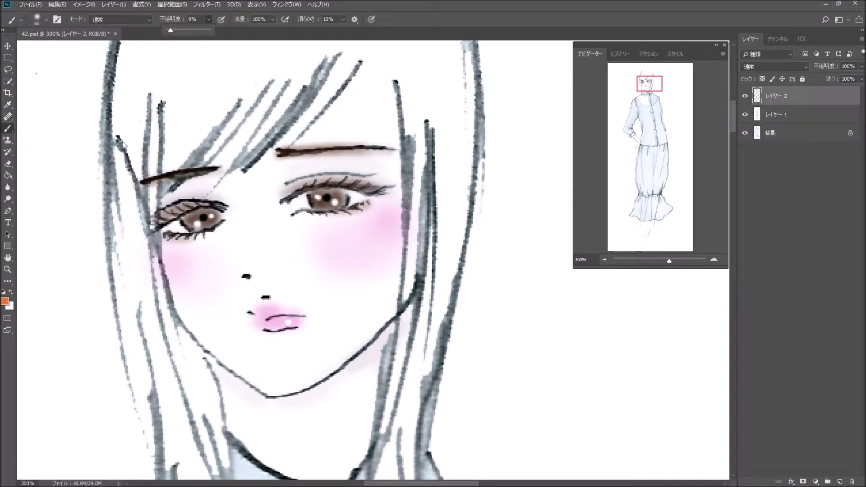
pyautogui.moveTo(120, 165); pyautogui.dragTo(137, 264)
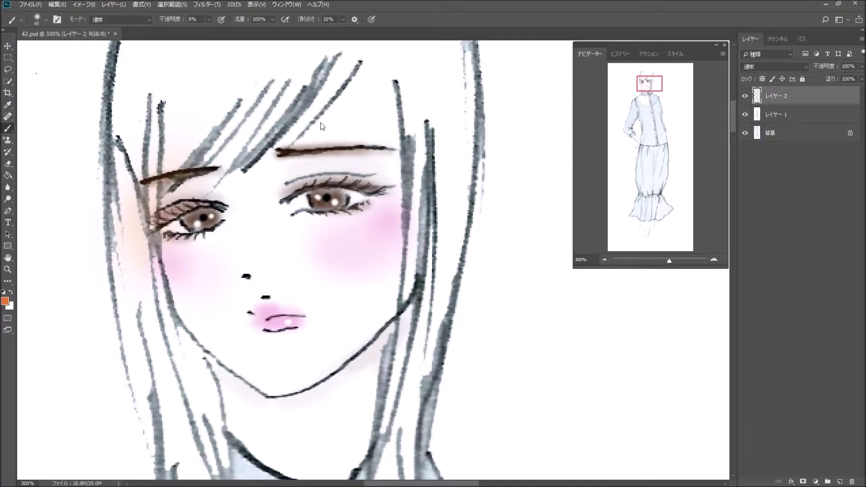
pyautogui.moveTo(322, 127)
pyautogui.mouseDown()
pyautogui.moveTo(344, 107)
pyautogui.moveTo(367, 160)
pyautogui.moveTo(383, 171)
pyautogui.moveTo(365, 287)
pyautogui.mouseUp()
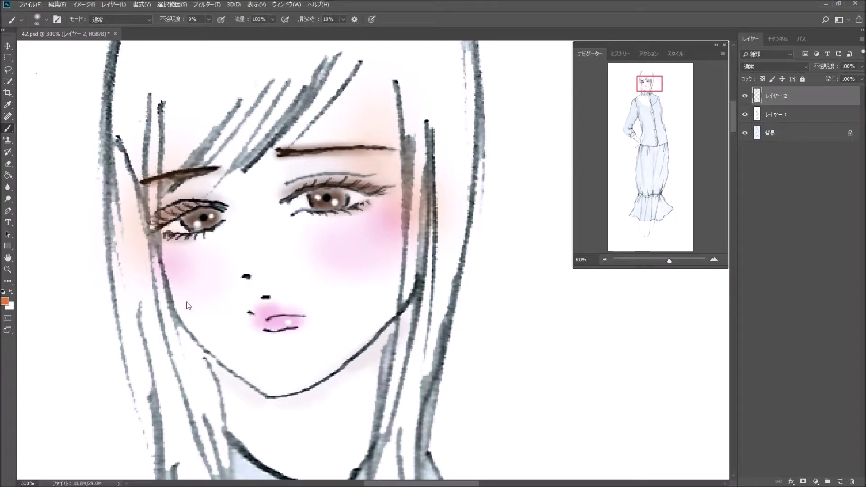
pyautogui.moveTo(188, 306)
pyautogui.mouseDown()
pyautogui.moveTo(188, 361)
pyautogui.moveTo(246, 398)
pyautogui.moveTo(180, 315)
pyautogui.moveTo(175, 242)
pyautogui.mouseUp()
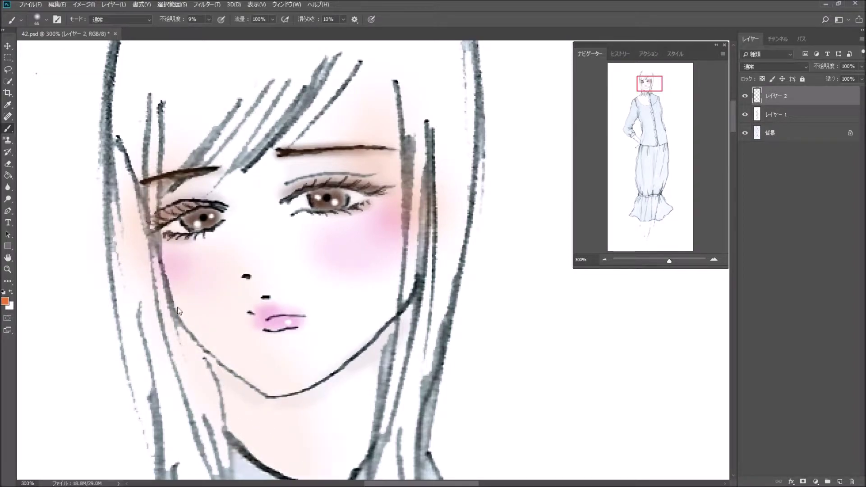
# Step: Zoom out to 100% and undo the stray pink stroke
pyautogui.click(607, 258)
pyautogui.click(611, 260)
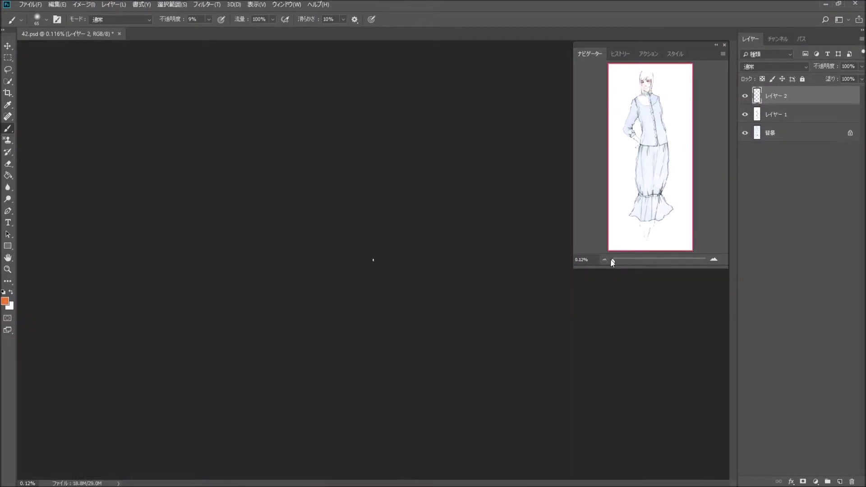
pyautogui.click(654, 260)
pyautogui.moveTo(658, 171); pyautogui.dragTo(652, 118)
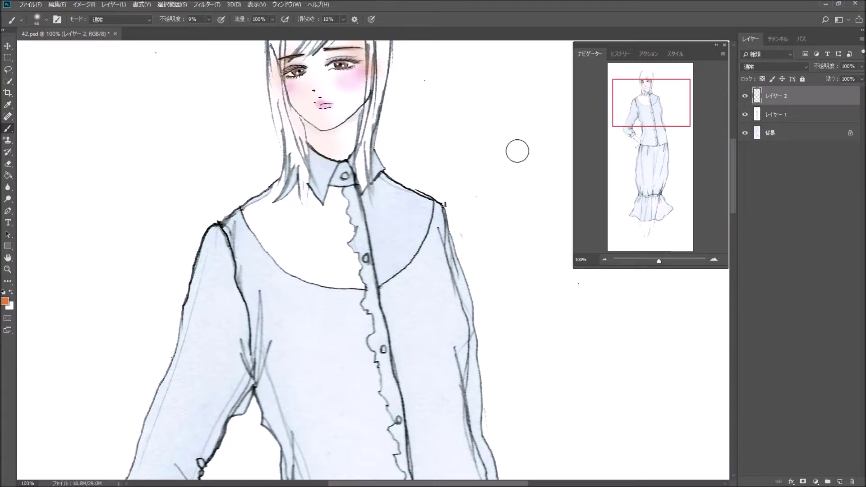
pyautogui.hotkey('ctrl', 'z')
pyautogui.moveTo(671, 108); pyautogui.dragTo(674, 101)
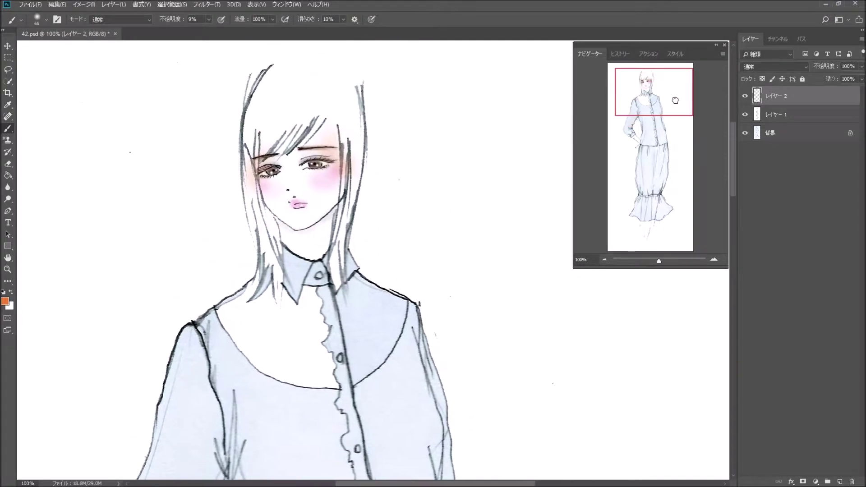
# Step: Tint the neck below the chin peach, then zoom back to 300% on the face
pyautogui.moveTo(317, 215)
pyautogui.mouseDown()
pyautogui.moveTo(346, 166)
pyautogui.moveTo(306, 186)
pyautogui.moveTo(350, 145)
pyautogui.moveTo(336, 184)
pyautogui.moveTo(300, 148)
pyautogui.mouseUp()
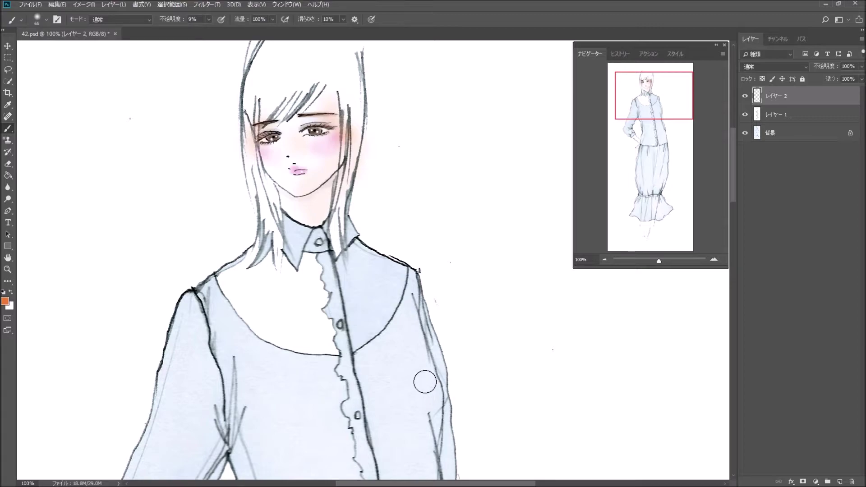
pyautogui.moveTo(662, 110); pyautogui.dragTo(658, 144)
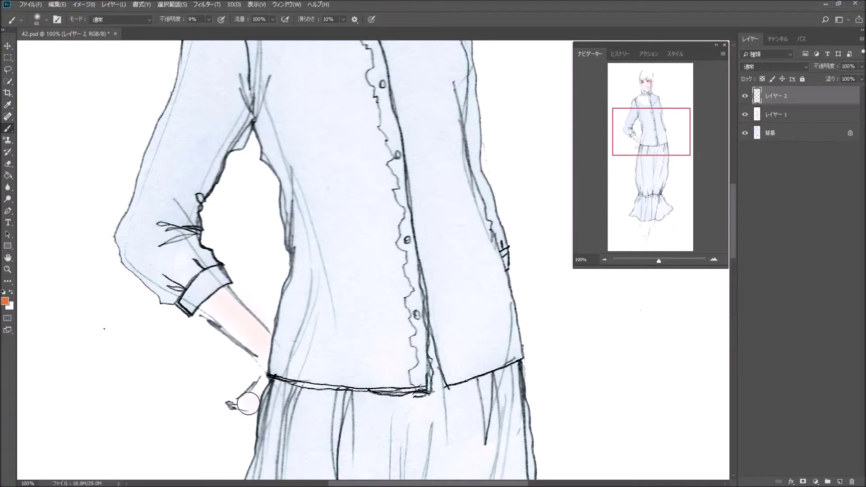
pyautogui.moveTo(658, 135); pyautogui.dragTo(653, 100)
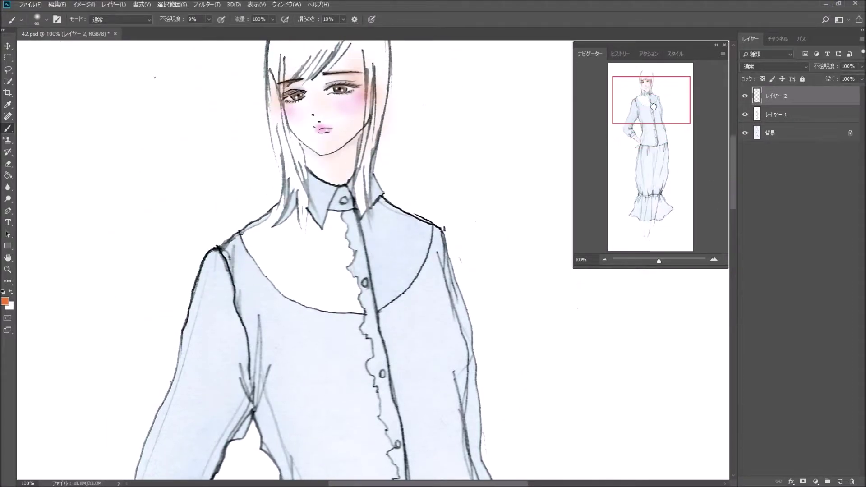
pyautogui.click(713, 260)
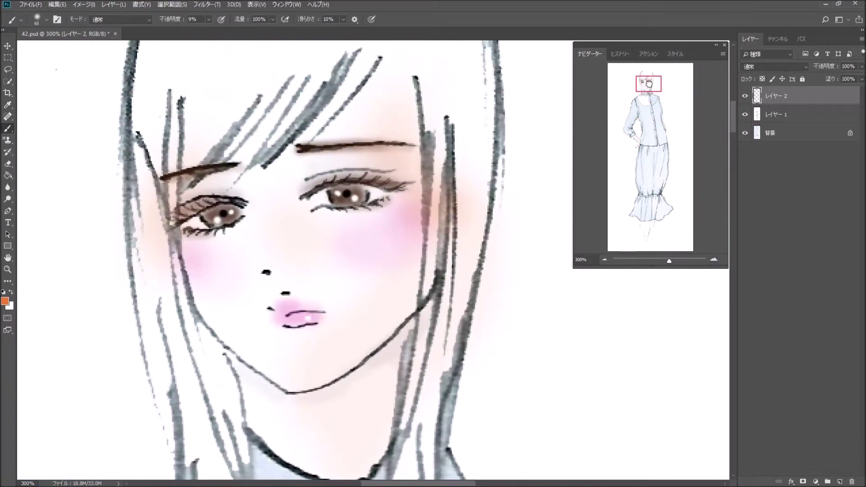
# Step: Reset the colours and adjust the foreground hue in the Color Picker
pyautogui.moveTo(649, 84); pyautogui.dragTo(648, 84)
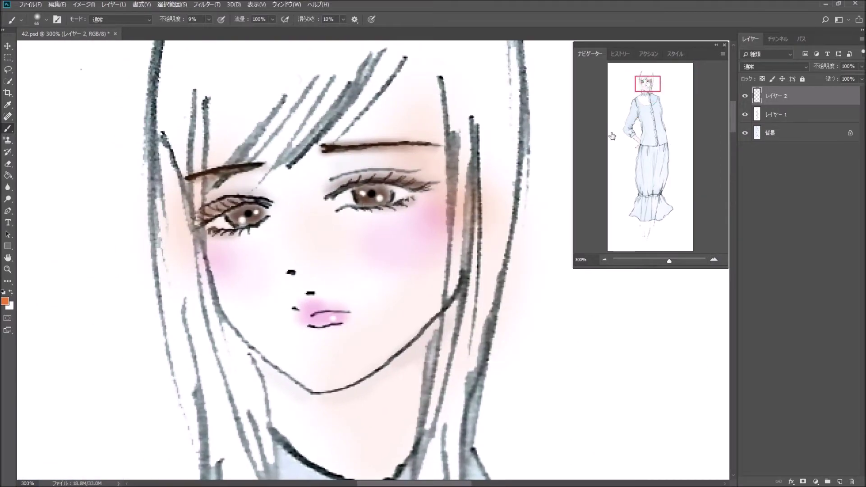
pyautogui.click(4, 292)
pyautogui.click(5, 299)
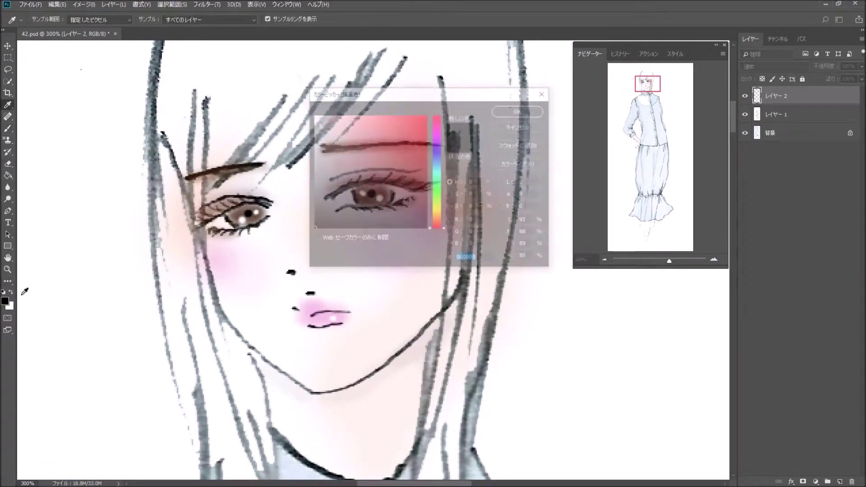
pyautogui.click(440, 168)
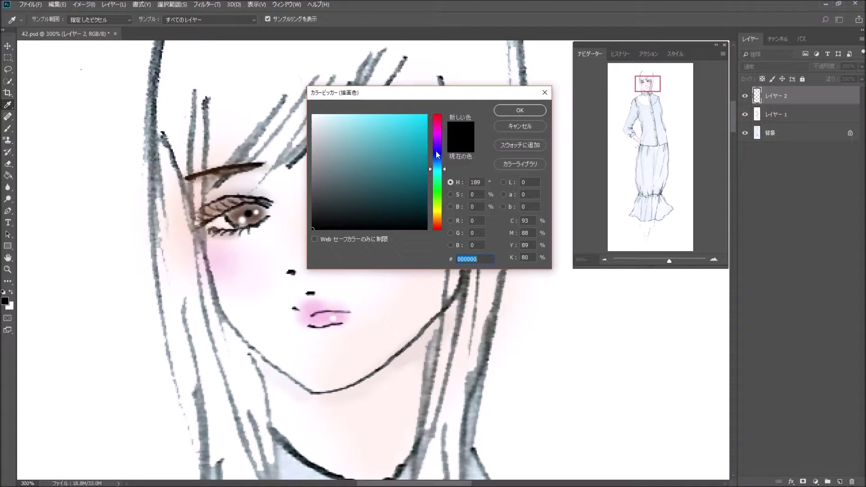
pyautogui.click(517, 128)
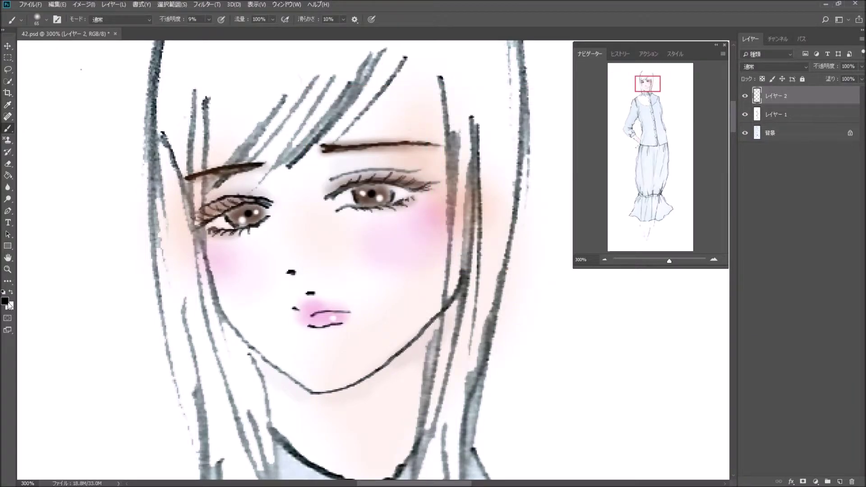
# Step: Choose the 5 px brush and set the foreground colour to orange
pyautogui.click(46, 20)
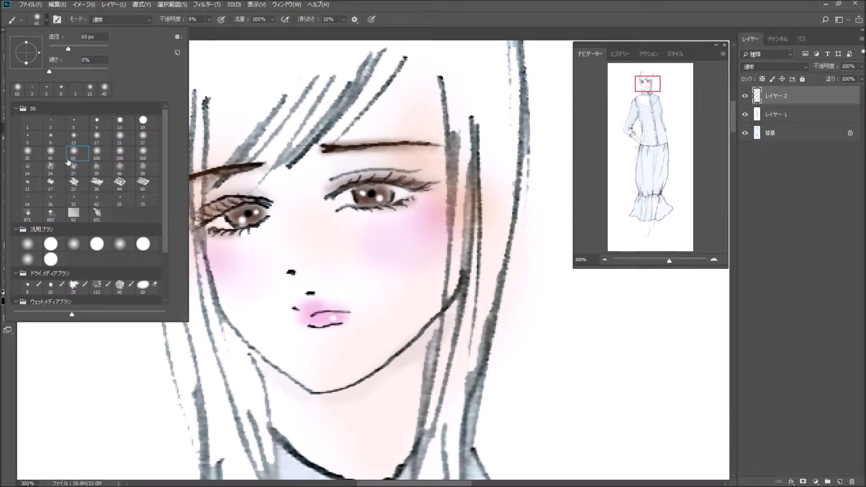
pyautogui.click(28, 137)
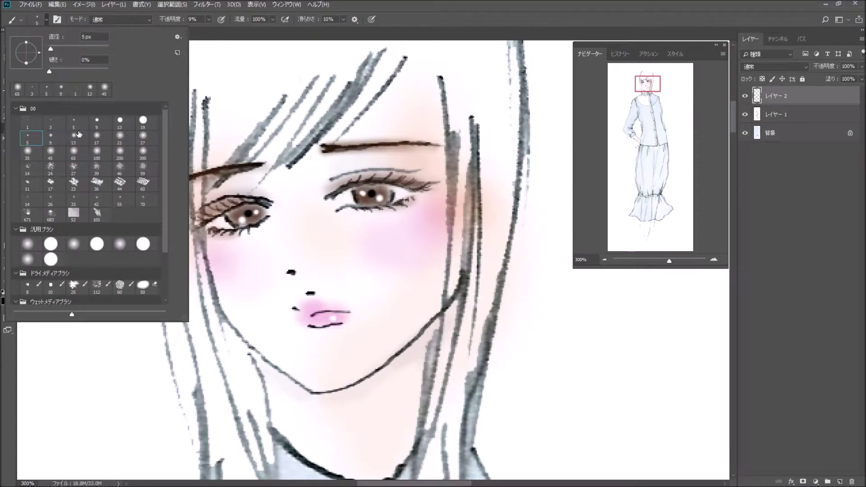
pyautogui.press('Return')
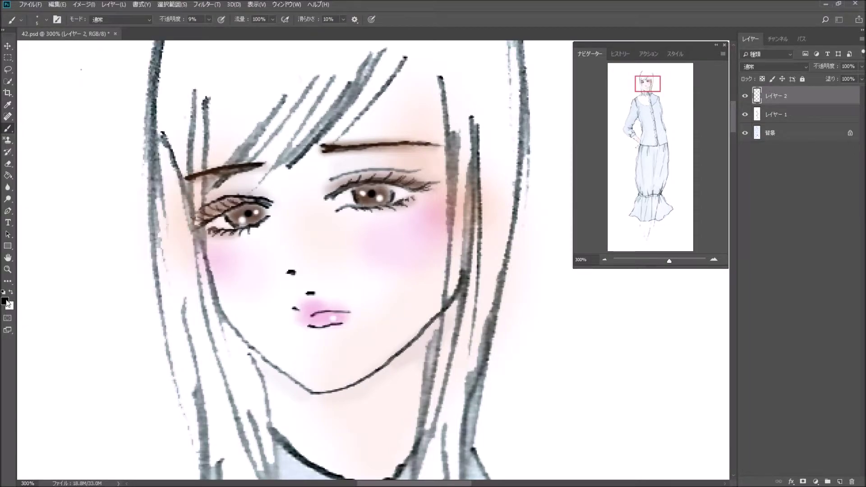
pyautogui.click(6, 301)
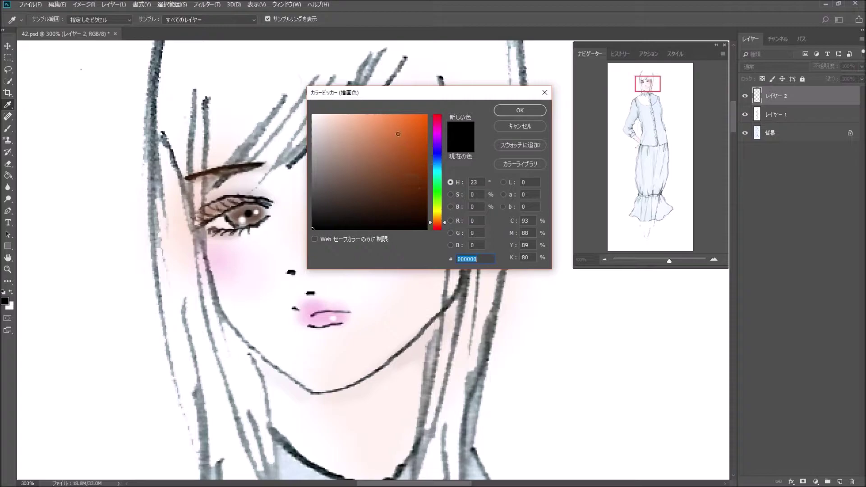
pyautogui.moveTo(398, 134)
pyautogui.mouseDown()
pyautogui.moveTo(393, 120)
pyautogui.moveTo(408, 121)
pyautogui.mouseUp()
pyautogui.click(520, 110)
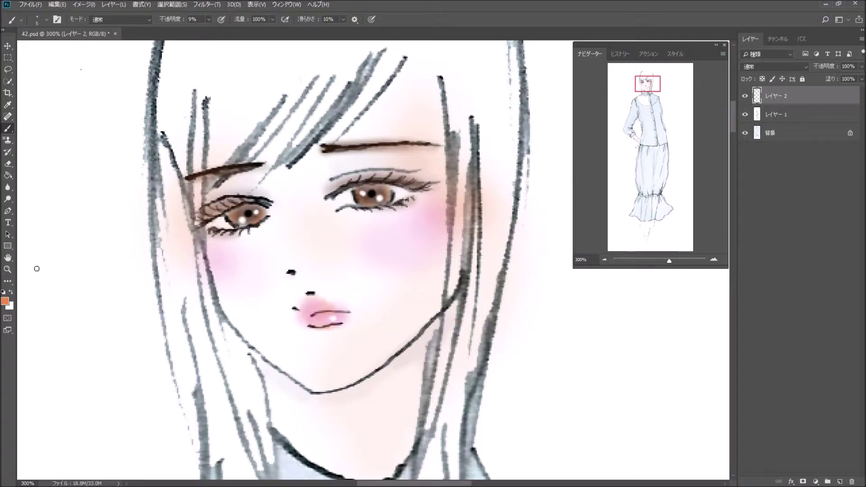
# Step: Pick dark brown #321706 and darken lashes on both eyes and the right eyebrow
pyautogui.click(5, 301)
pyautogui.moveTo(404, 221); pyautogui.dragTo(412, 207)
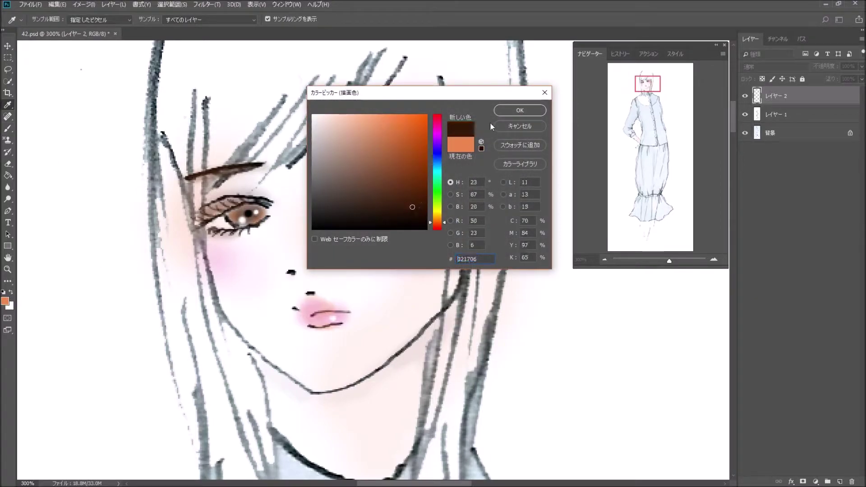
pyautogui.click(519, 110)
pyautogui.press('b')
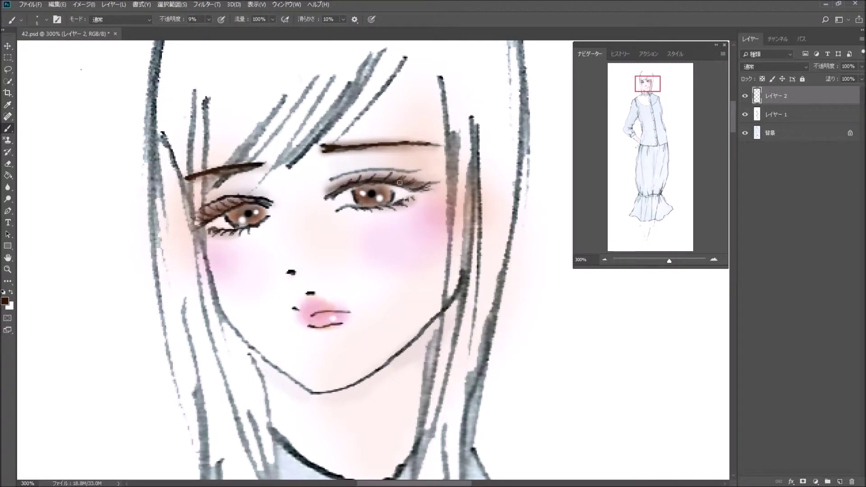
pyautogui.moveTo(412, 193)
pyautogui.mouseDown()
pyautogui.moveTo(417, 186)
pyautogui.moveTo(387, 207)
pyautogui.mouseUp()
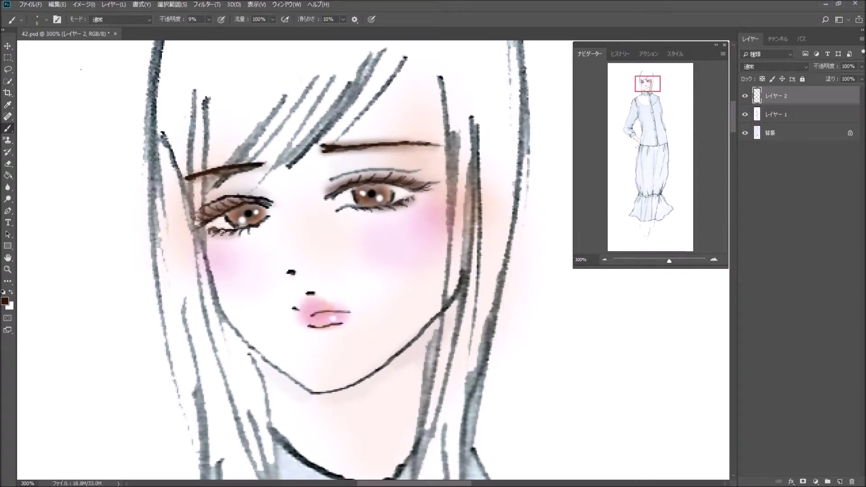
pyautogui.moveTo(216, 233); pyautogui.dragTo(241, 231)
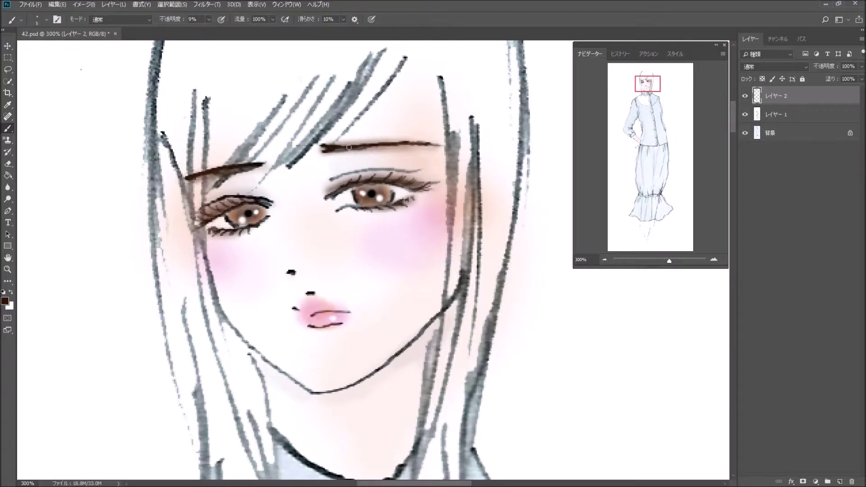
pyautogui.moveTo(362, 148)
pyautogui.mouseDown()
pyautogui.moveTo(429, 146)
pyautogui.moveTo(398, 147)
pyautogui.mouseUp()
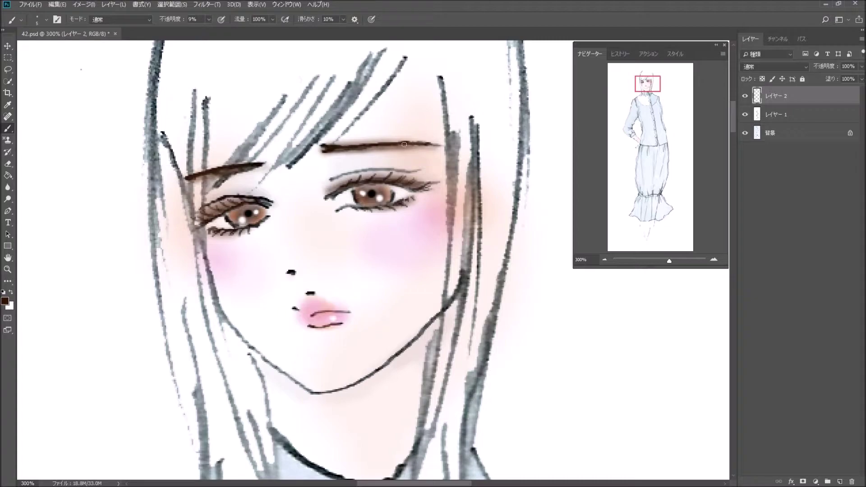
# Step: Set the foreground colour to cyan #2fc2dc
pyautogui.click(5, 300)
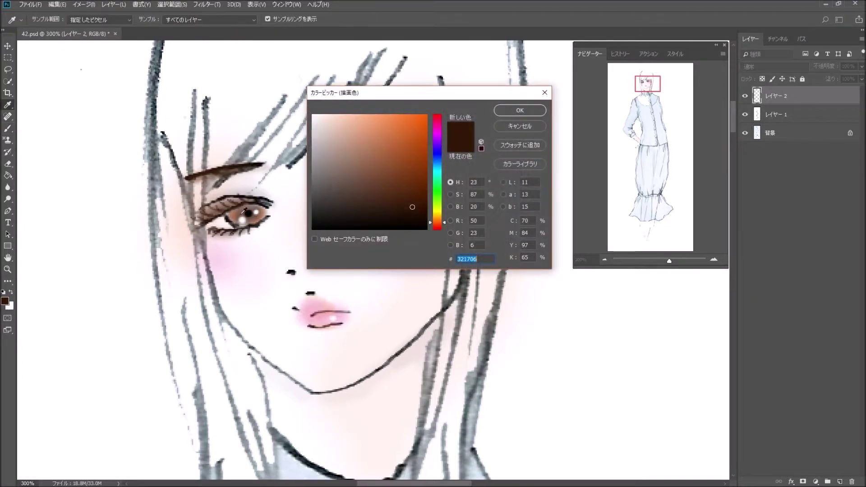
pyautogui.click(437, 169)
pyautogui.moveTo(427, 158); pyautogui.dragTo(410, 130)
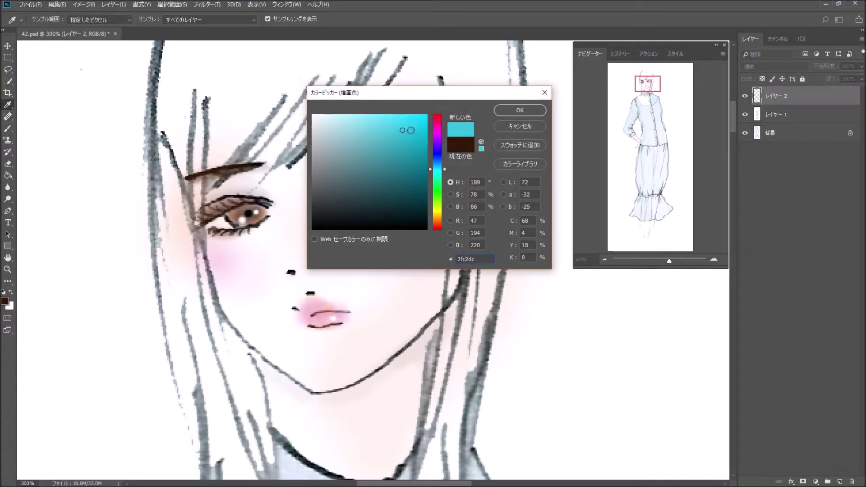
pyautogui.click(520, 110)
# Step: Use a hard 3 px brush at 100% opacity to dot cyan beneath the eye
pyautogui.click(47, 20)
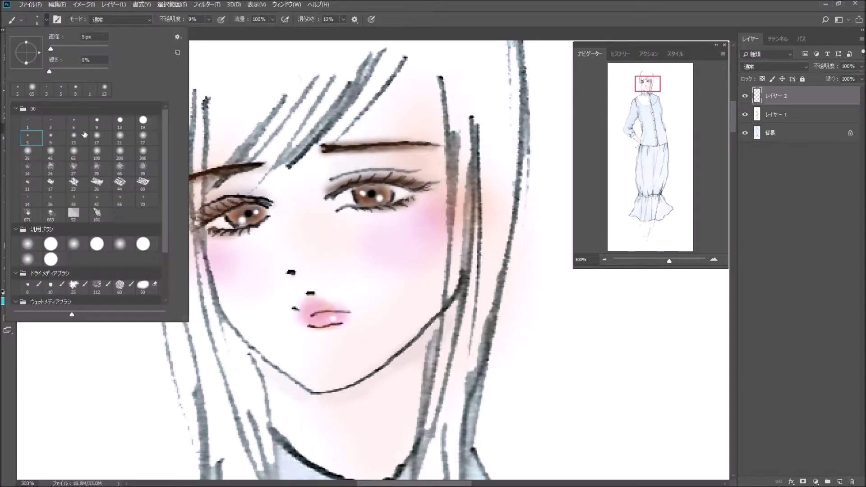
pyautogui.click(53, 122)
pyautogui.click(208, 19)
pyautogui.moveTo(207, 30); pyautogui.dragTo(247, 30)
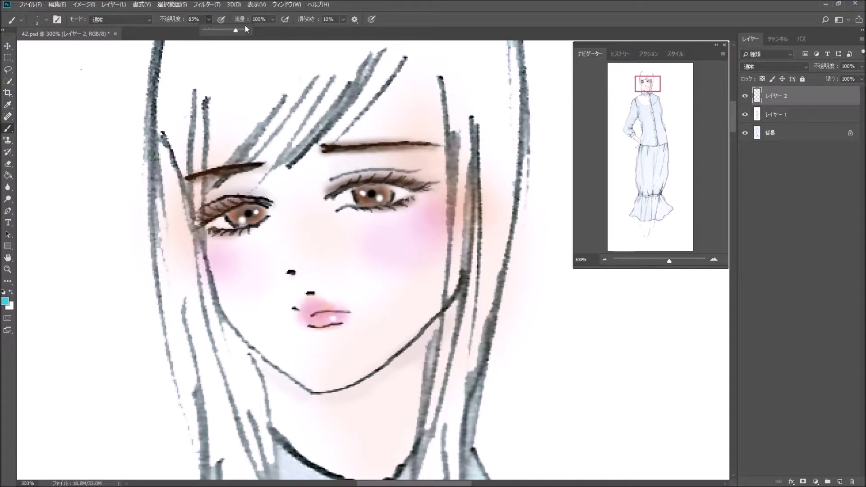
pyautogui.click(236, 245)
pyautogui.click(236, 245)
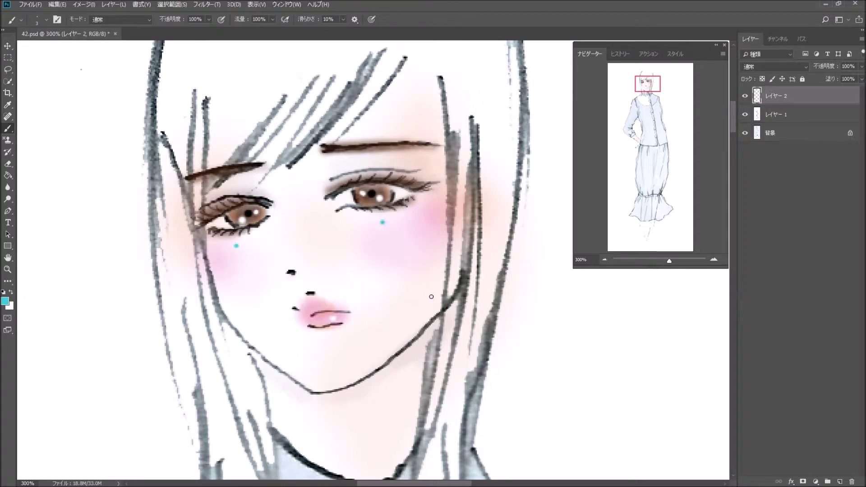
# Step: Zoom out to 100% and add a new empty layer for hair shading
pyautogui.click(605, 259)
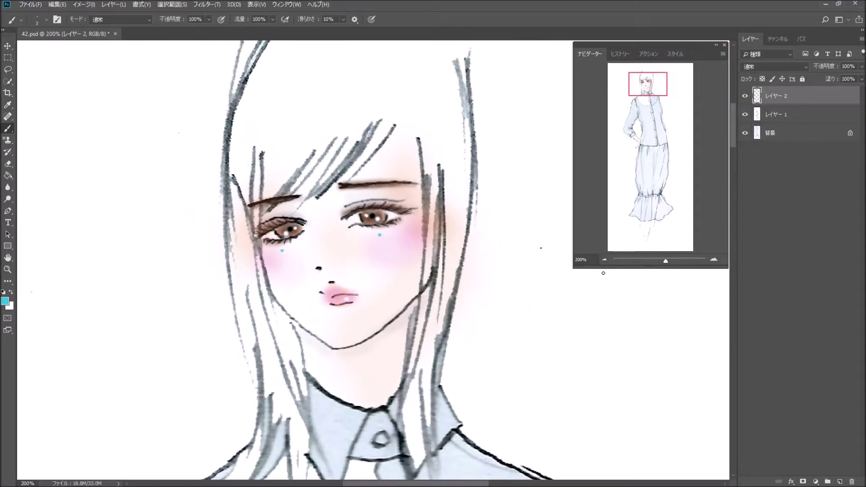
pyautogui.click(604, 260)
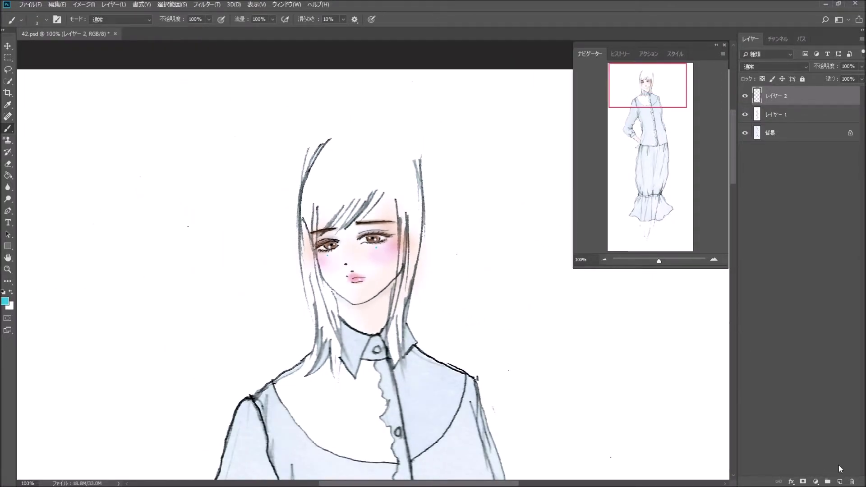
pyautogui.click(840, 481)
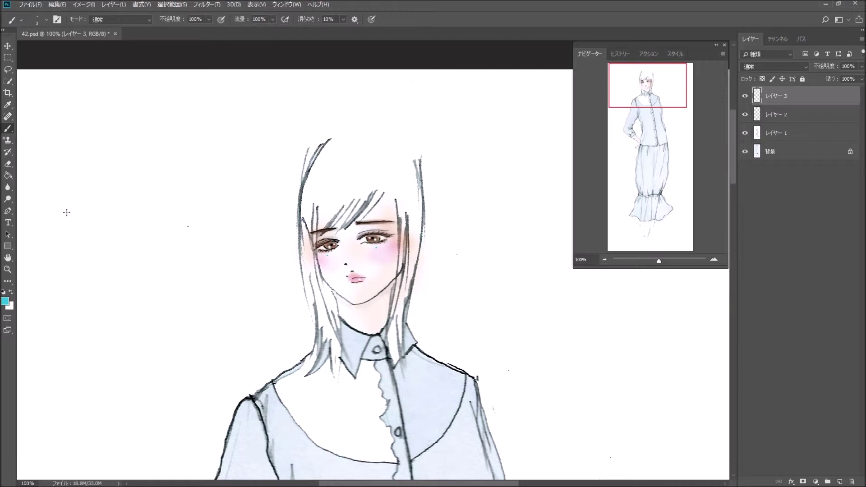
# Step: Switch to the soft 27 px brush at 6% opacity
pyautogui.click(46, 20)
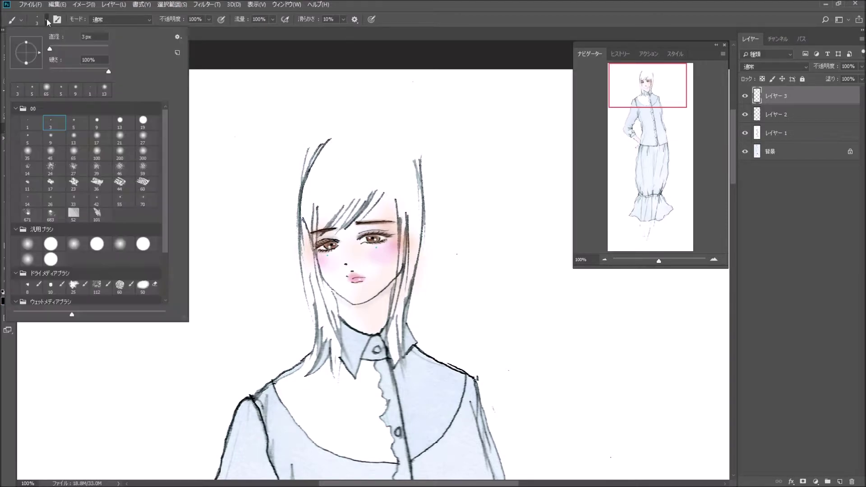
pyautogui.click(120, 137)
pyautogui.click(144, 137)
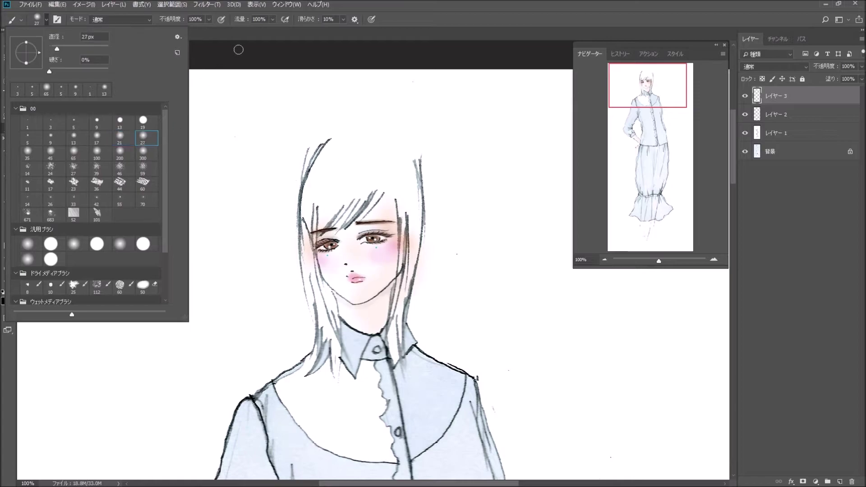
pyautogui.click(208, 19)
pyautogui.moveTo(203, 29); pyautogui.dragTo(171, 30)
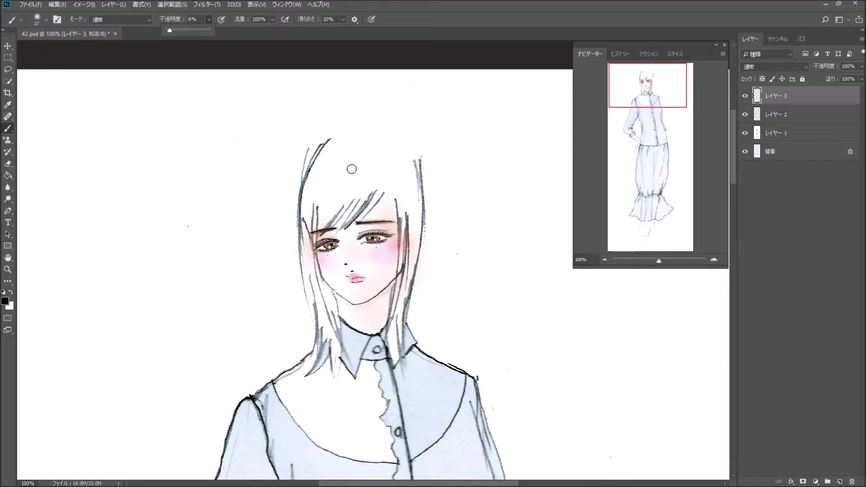
pyautogui.click(313, 213)
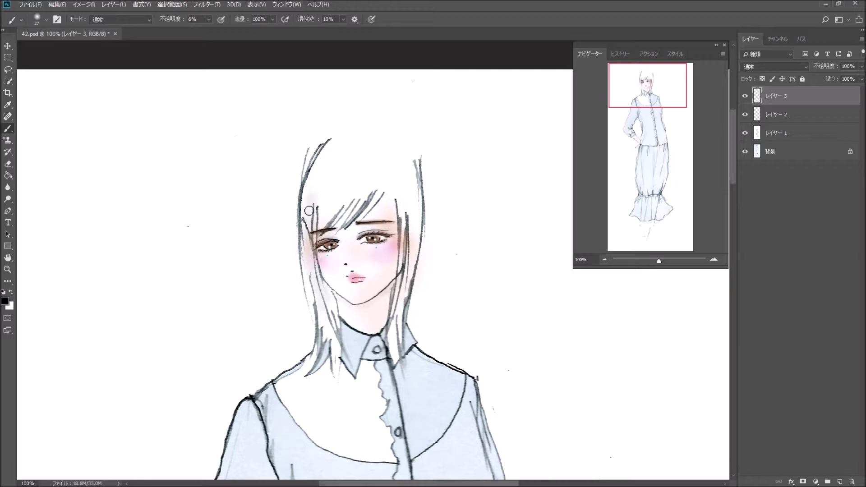
# Step: Shade the left hair strand down to the collar in soft grey
pyautogui.moveTo(307, 192)
pyautogui.mouseDown()
pyautogui.moveTo(307, 299)
pyautogui.moveTo(327, 336)
pyautogui.mouseUp()
pyautogui.moveTo(306, 221); pyautogui.dragTo(334, 361)
pyautogui.moveTo(304, 203); pyautogui.dragTo(327, 351)
pyautogui.moveTo(308, 246); pyautogui.dragTo(320, 345)
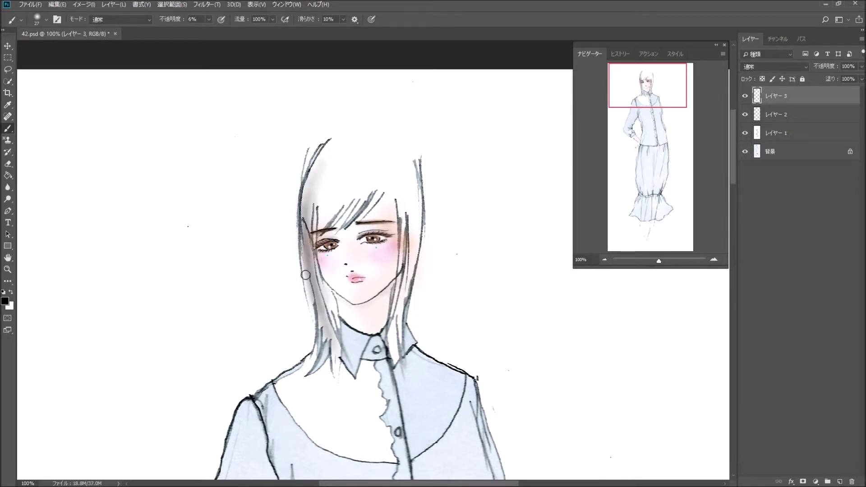
pyautogui.moveTo(305, 274); pyautogui.dragTo(323, 341)
pyautogui.moveTo(299, 255)
pyautogui.mouseDown()
pyautogui.moveTo(325, 343)
pyautogui.moveTo(317, 322)
pyautogui.moveTo(323, 291)
pyautogui.moveTo(336, 330)
pyautogui.mouseUp()
pyautogui.moveTo(321, 283)
pyautogui.mouseDown()
pyautogui.moveTo(341, 344)
pyautogui.moveTo(316, 372)
pyautogui.mouseUp()
pyautogui.moveTo(334, 338)
pyautogui.mouseDown()
pyautogui.moveTo(328, 368)
pyautogui.moveTo(337, 381)
pyautogui.moveTo(333, 339)
pyautogui.mouseUp()
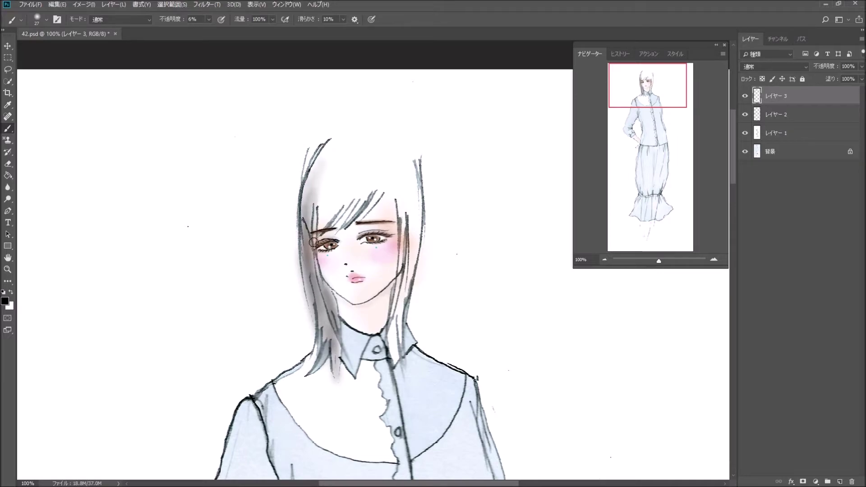
# Step: Shade the bangs and the upper-left hair strands
pyautogui.moveTo(314, 243)
pyautogui.mouseDown()
pyautogui.moveTo(336, 197)
pyautogui.moveTo(336, 209)
pyautogui.moveTo(318, 225)
pyautogui.moveTo(325, 200)
pyautogui.moveTo(331, 228)
pyautogui.moveTo(363, 195)
pyautogui.mouseUp()
pyautogui.moveTo(336, 228)
pyautogui.mouseDown()
pyautogui.moveTo(368, 196)
pyautogui.moveTo(341, 230)
pyautogui.moveTo(351, 198)
pyautogui.moveTo(366, 204)
pyautogui.moveTo(350, 226)
pyautogui.mouseUp()
pyautogui.moveTo(378, 192)
pyautogui.mouseDown()
pyautogui.moveTo(347, 228)
pyautogui.moveTo(345, 193)
pyautogui.moveTo(325, 221)
pyautogui.mouseUp()
pyautogui.moveTo(329, 160)
pyautogui.mouseDown()
pyautogui.moveTo(302, 210)
pyautogui.moveTo(309, 228)
pyautogui.mouseUp()
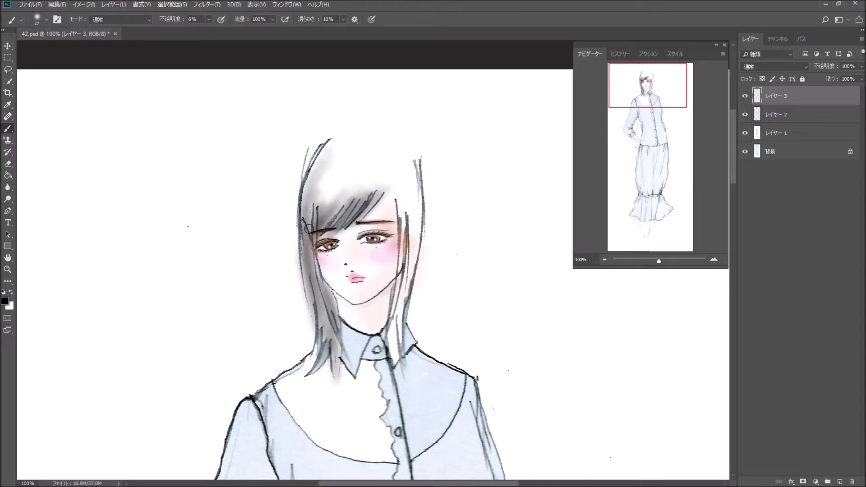
pyautogui.moveTo(316, 196); pyautogui.dragTo(340, 182)
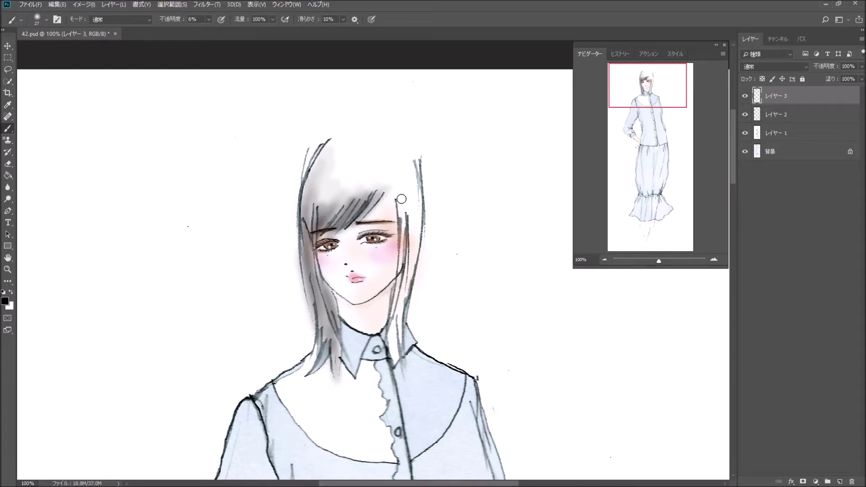
# Step: Shade the right hair strand from the top down to the jaw and collar
pyautogui.moveTo(402, 199)
pyautogui.mouseDown()
pyautogui.moveTo(400, 295)
pyautogui.moveTo(405, 185)
pyautogui.moveTo(406, 282)
pyautogui.mouseUp()
pyautogui.moveTo(411, 180)
pyautogui.mouseDown()
pyautogui.moveTo(405, 295)
pyautogui.moveTo(408, 174)
pyautogui.moveTo(402, 295)
pyautogui.moveTo(417, 261)
pyautogui.moveTo(398, 319)
pyautogui.moveTo(403, 190)
pyautogui.moveTo(397, 318)
pyautogui.mouseUp()
pyautogui.moveTo(399, 230); pyautogui.dragTo(393, 334)
pyautogui.moveTo(399, 251)
pyautogui.mouseDown()
pyautogui.moveTo(389, 307)
pyautogui.moveTo(393, 367)
pyautogui.mouseUp()
pyautogui.moveTo(399, 298); pyautogui.dragTo(392, 363)
pyautogui.moveTo(396, 313)
pyautogui.mouseDown()
pyautogui.moveTo(395, 336)
pyautogui.moveTo(400, 303)
pyautogui.moveTo(396, 356)
pyautogui.mouseUp()
pyautogui.moveTo(402, 293)
pyautogui.mouseDown()
pyautogui.moveTo(395, 361)
pyautogui.moveTo(404, 268)
pyautogui.moveTo(392, 326)
pyautogui.mouseUp()
pyautogui.moveTo(414, 230); pyautogui.dragTo(397, 318)
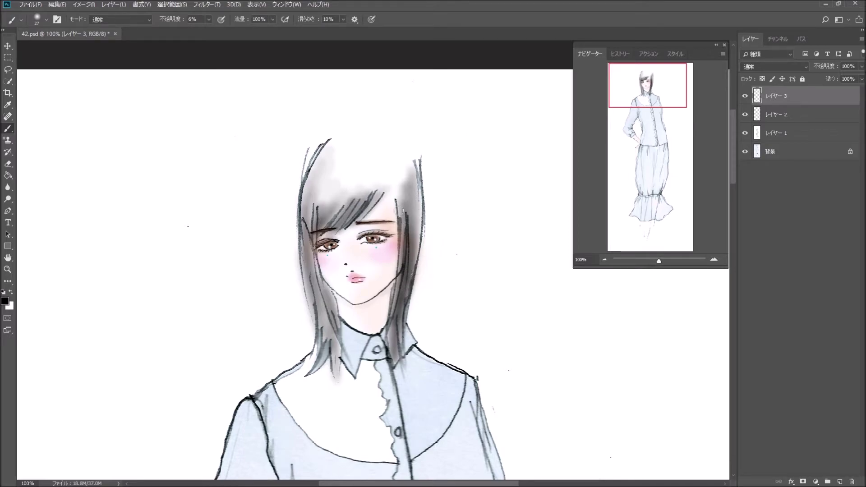
pyautogui.moveTo(419, 214); pyautogui.dragTo(416, 251)
# Step: Darken the bangs over the eyes and the lower left hair edge
pyautogui.moveTo(342, 211); pyautogui.dragTo(338, 219)
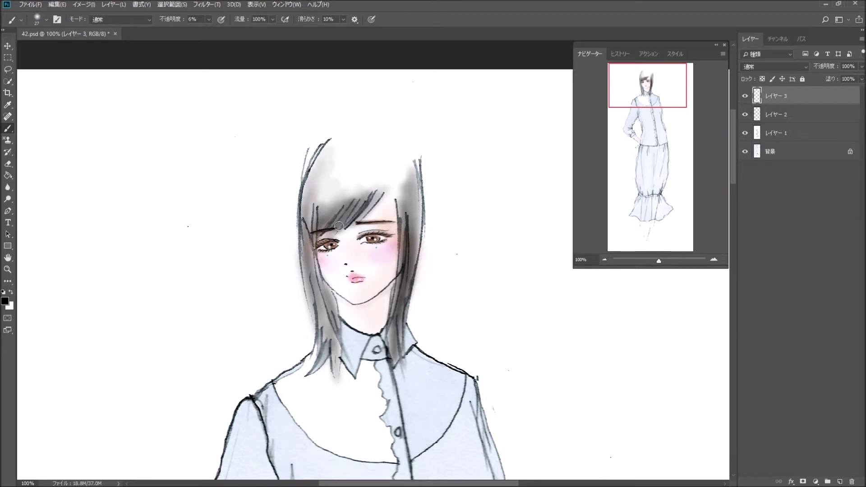
pyautogui.moveTo(357, 212)
pyautogui.mouseDown()
pyautogui.moveTo(325, 204)
pyautogui.moveTo(315, 283)
pyautogui.moveTo(332, 349)
pyautogui.mouseUp()
pyautogui.moveTo(318, 281); pyautogui.dragTo(331, 349)
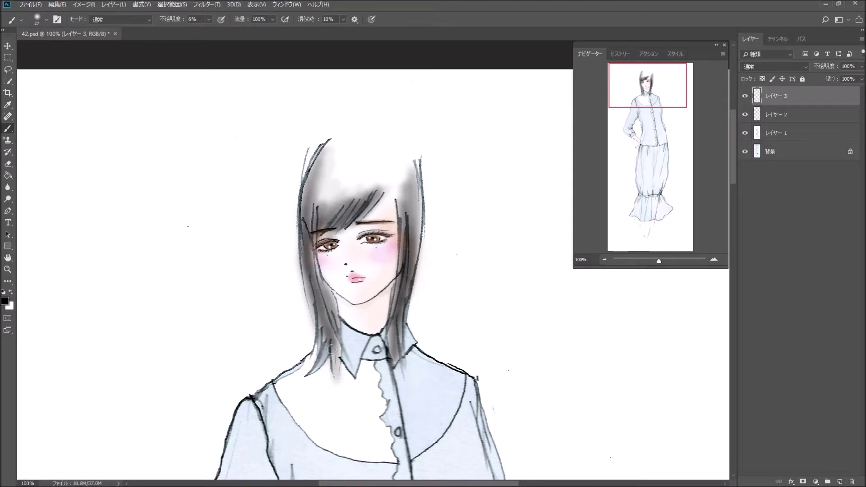
pyautogui.moveTo(328, 305); pyautogui.dragTo(313, 266)
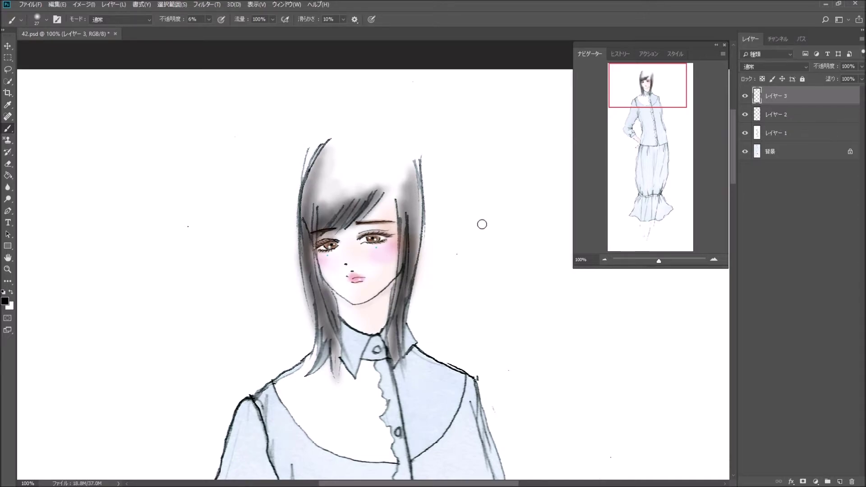
# Step: Add Bevel & Emboss to the hair layer with 57 px size, a new gloss contour and 100% highlight opacity
pyautogui.doubleClick(811, 98)
pyautogui.click(482, 126)
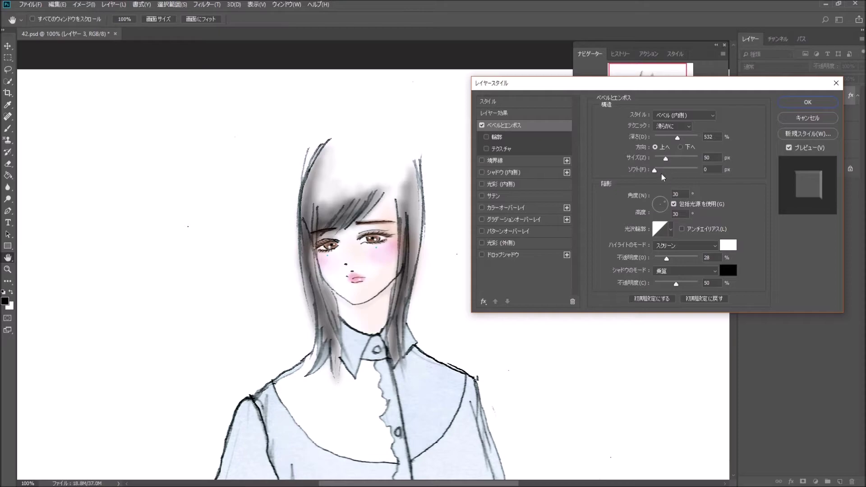
pyautogui.moveTo(668, 159); pyautogui.dragTo(693, 137)
pyautogui.click(672, 229)
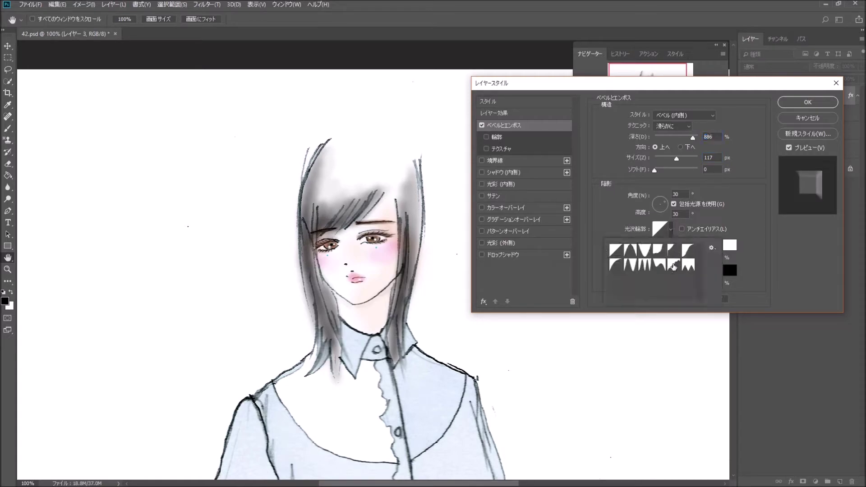
pyautogui.click(633, 268)
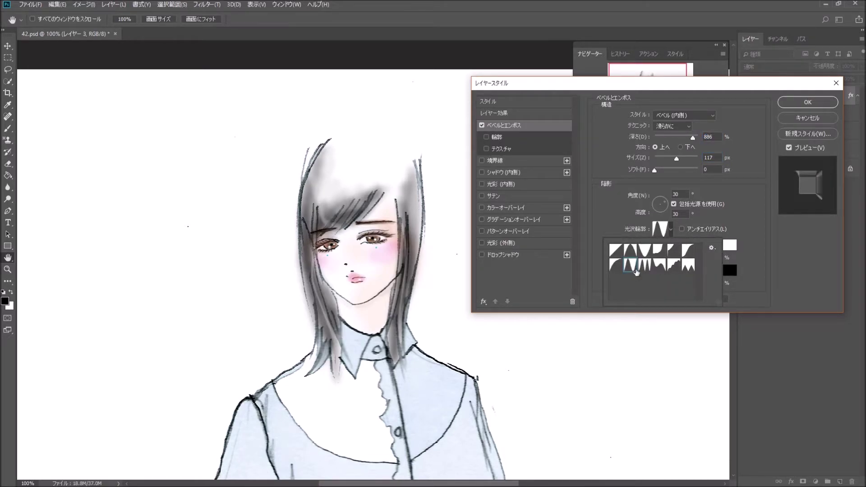
pyautogui.moveTo(677, 160); pyautogui.dragTo(676, 158)
pyautogui.moveTo(674, 258); pyautogui.dragTo(699, 257)
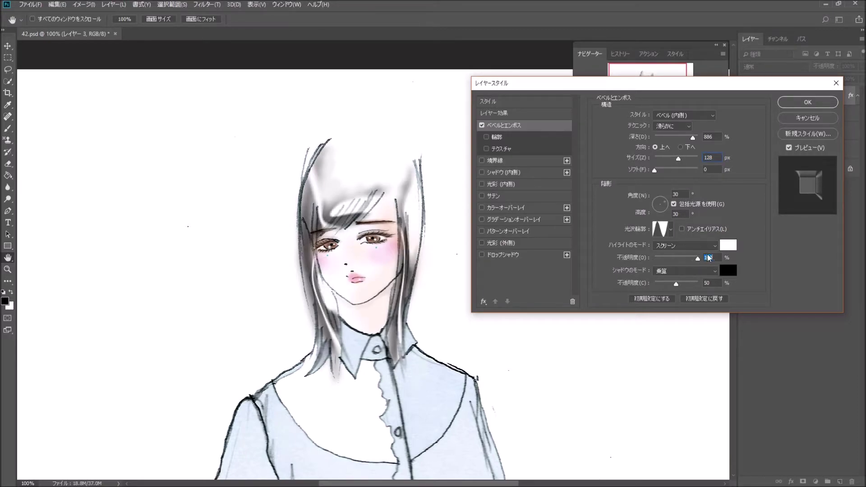
pyautogui.moveTo(678, 159)
pyautogui.mouseDown()
pyautogui.moveTo(661, 156)
pyautogui.moveTo(684, 138)
pyautogui.moveTo(674, 137)
pyautogui.mouseUp()
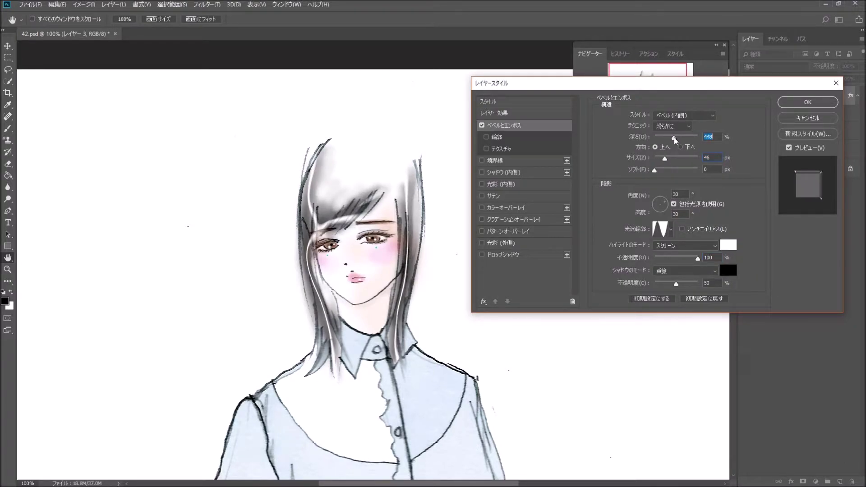
# Step: Turn off global light, set the bevel light to about 68° angle and 32° altitude, and apply
pyautogui.click(672, 205)
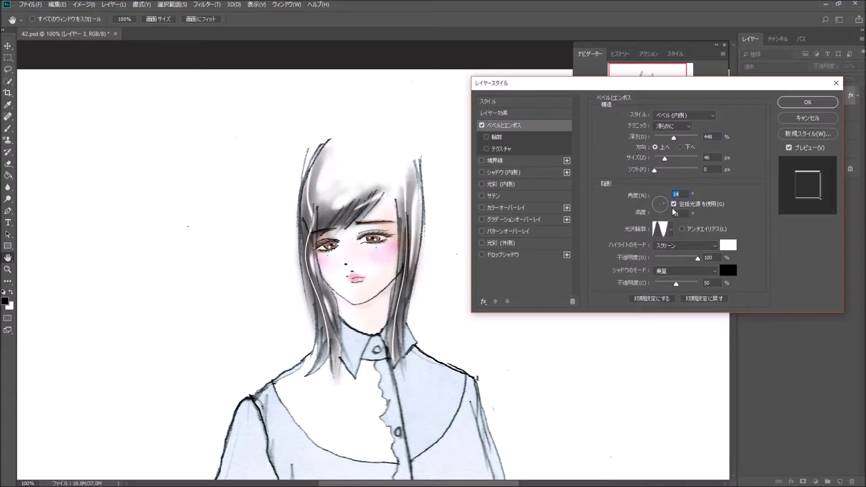
pyautogui.click(663, 207)
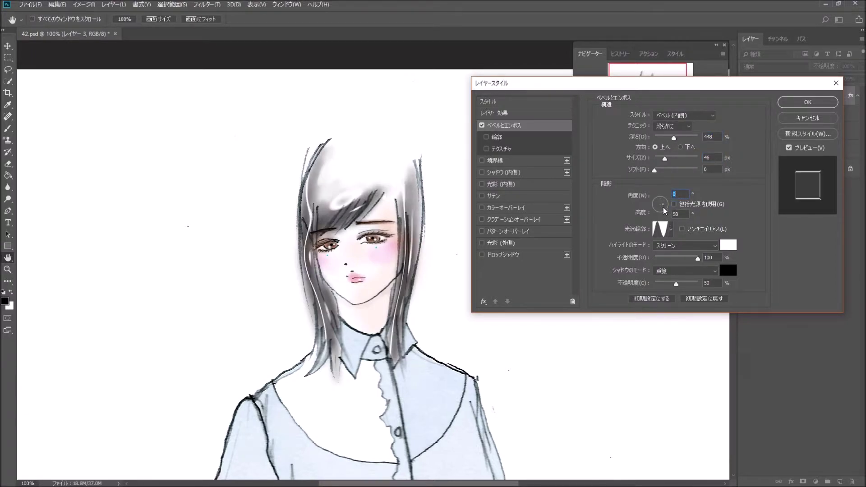
pyautogui.moveTo(660, 210); pyautogui.dragTo(665, 206)
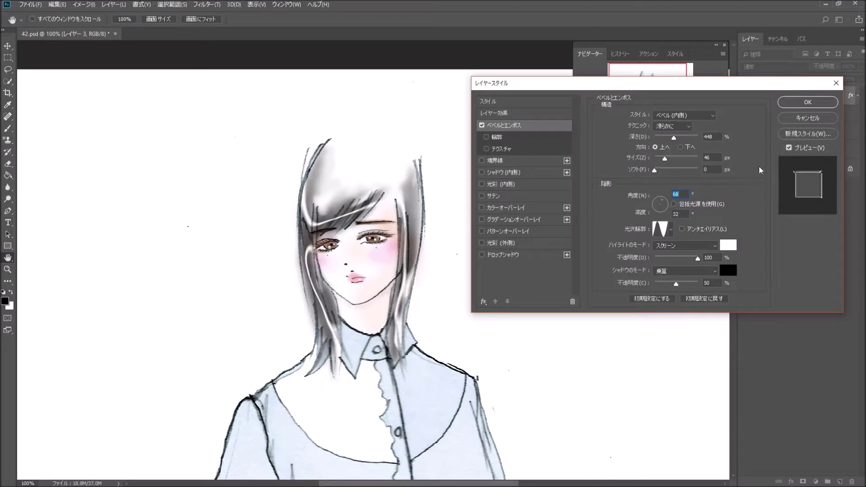
pyautogui.click(803, 103)
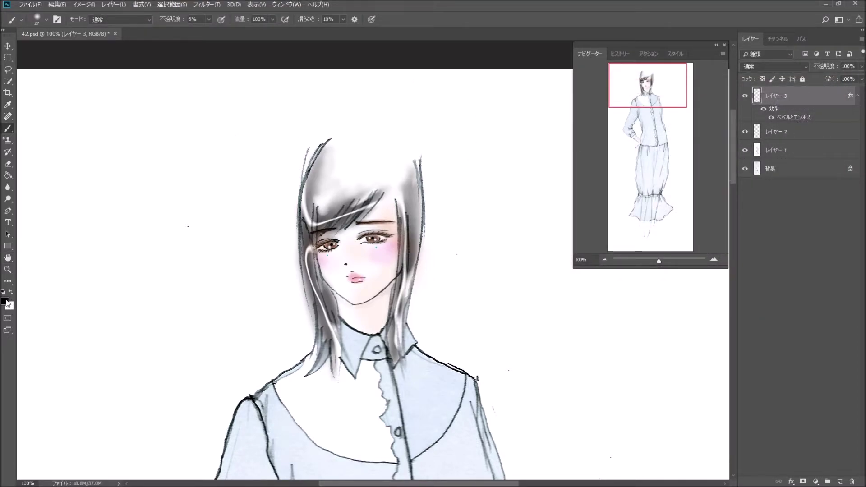
# Step: Set the foreground colour to dark brown #502c0d
pyautogui.click(5, 301)
pyautogui.click(439, 220)
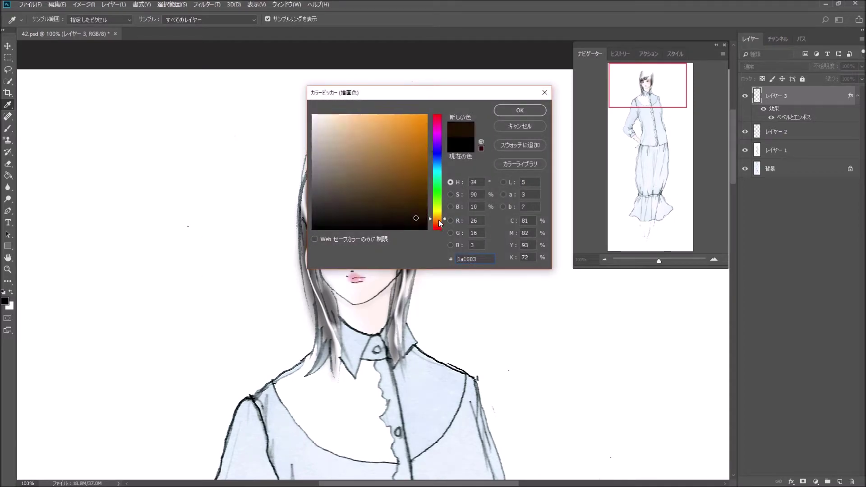
pyautogui.moveTo(438, 220); pyautogui.dragTo(438, 221)
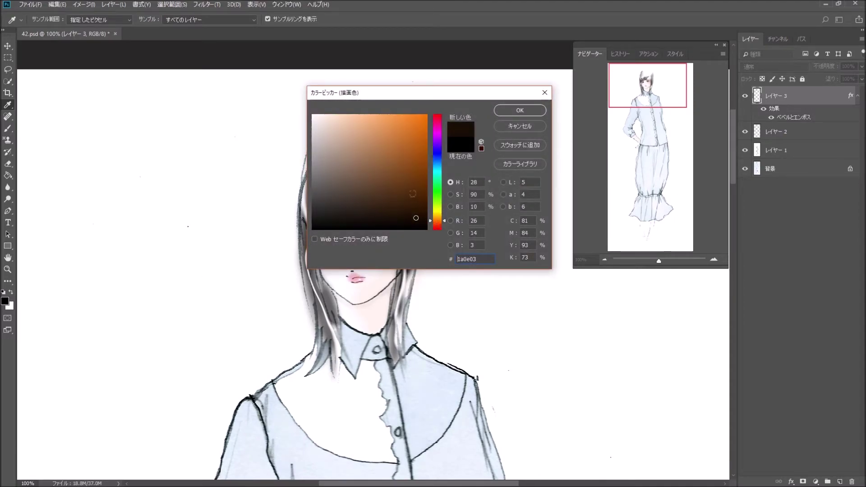
pyautogui.moveTo(412, 193)
pyautogui.mouseDown()
pyautogui.moveTo(397, 207)
pyautogui.moveTo(409, 192)
pyautogui.mouseUp()
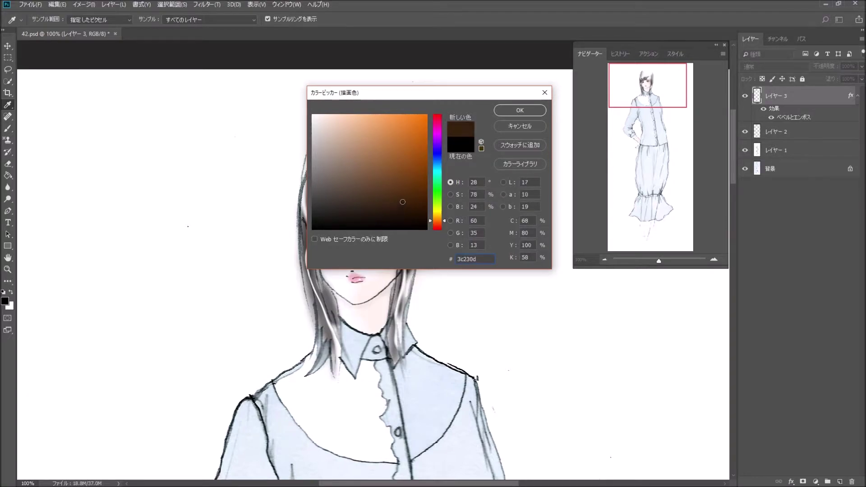
pyautogui.click(517, 112)
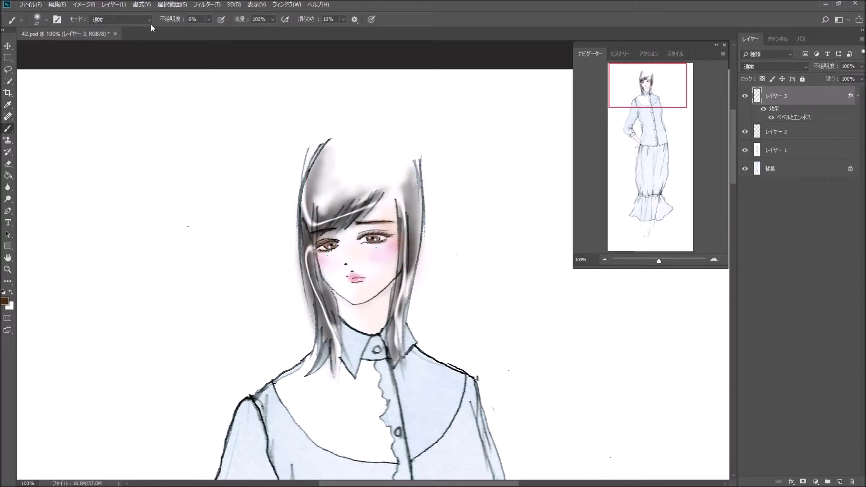
# Step: Raise brush opacity to 12% and brush brown down the left hair to its tips
pyautogui.click(208, 20)
pyautogui.moveTo(208, 29); pyautogui.dragTo(210, 30)
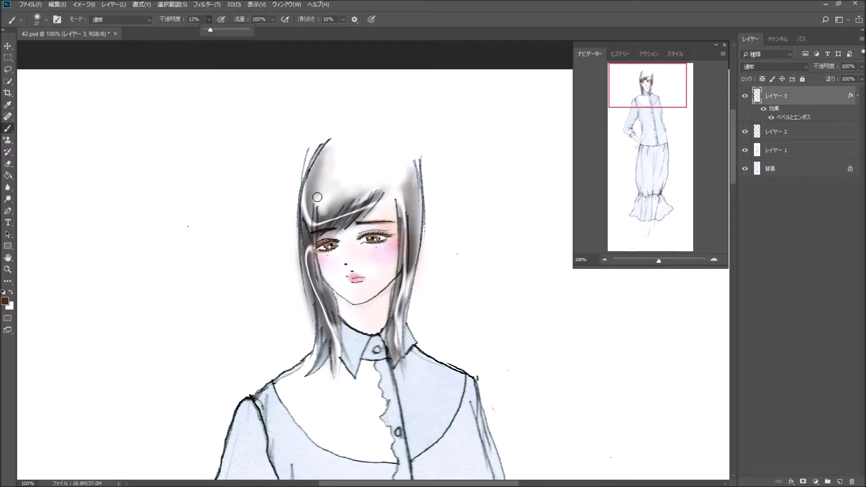
pyautogui.moveTo(317, 197)
pyautogui.mouseDown()
pyautogui.moveTo(310, 280)
pyautogui.moveTo(334, 345)
pyautogui.mouseUp()
pyautogui.moveTo(308, 241); pyautogui.dragTo(336, 340)
pyautogui.moveTo(321, 300); pyautogui.dragTo(338, 358)
pyautogui.moveTo(316, 280); pyautogui.dragTo(336, 367)
pyautogui.moveTo(333, 325); pyautogui.dragTo(315, 368)
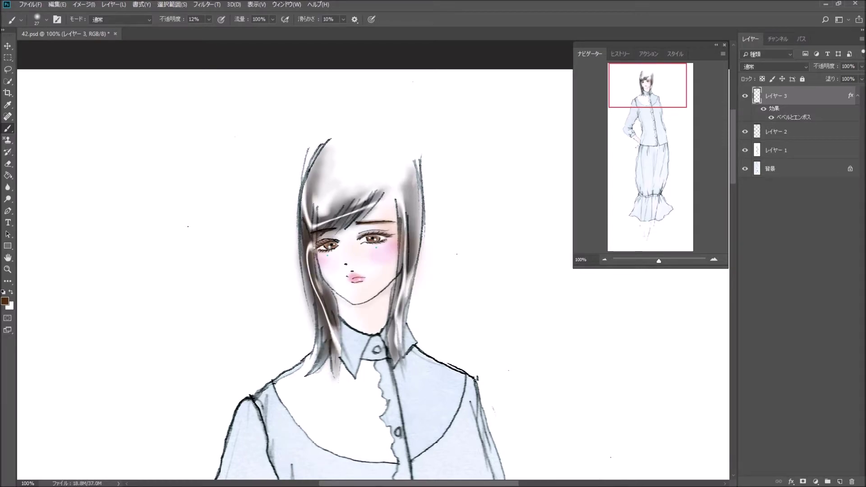
# Step: Shade the front and upper-left bangs in brown
pyautogui.moveTo(311, 228)
pyautogui.mouseDown()
pyautogui.moveTo(331, 189)
pyautogui.moveTo(316, 226)
pyautogui.mouseUp()
pyautogui.moveTo(356, 196)
pyautogui.mouseDown()
pyautogui.moveTo(325, 228)
pyautogui.moveTo(335, 234)
pyautogui.moveTo(368, 196)
pyautogui.moveTo(361, 211)
pyautogui.moveTo(329, 216)
pyautogui.moveTo(316, 228)
pyautogui.moveTo(345, 216)
pyautogui.moveTo(313, 232)
pyautogui.mouseUp()
pyautogui.moveTo(316, 194)
pyautogui.mouseDown()
pyautogui.moveTo(327, 167)
pyautogui.moveTo(307, 221)
pyautogui.mouseUp()
pyautogui.moveTo(327, 149); pyautogui.dragTo(312, 216)
pyautogui.moveTo(325, 171); pyautogui.dragTo(330, 226)
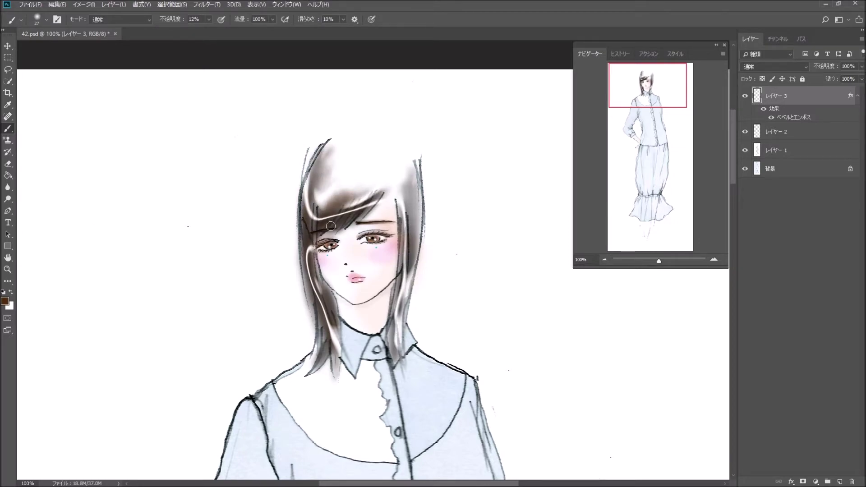
# Step: Shade the right hair strand in brown down to the chin
pyautogui.moveTo(397, 192)
pyautogui.mouseDown()
pyautogui.moveTo(408, 289)
pyautogui.moveTo(402, 281)
pyautogui.mouseUp()
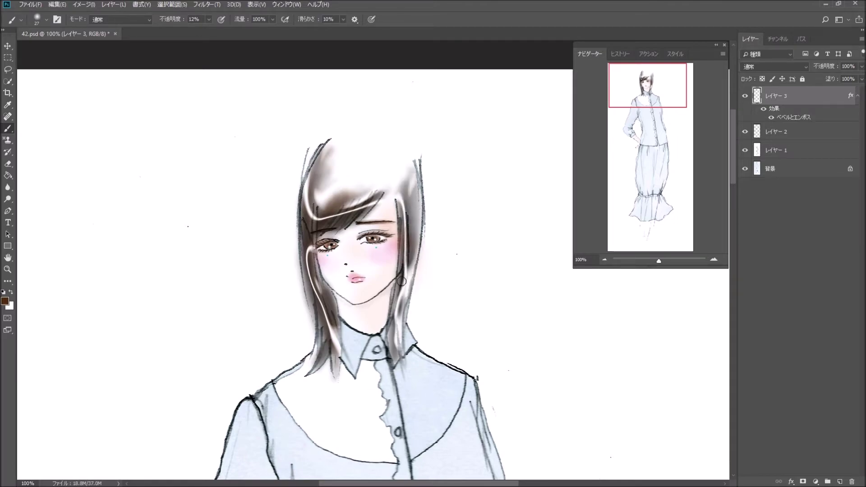
pyautogui.moveTo(410, 176)
pyautogui.mouseDown()
pyautogui.moveTo(401, 304)
pyautogui.moveTo(408, 298)
pyautogui.mouseUp()
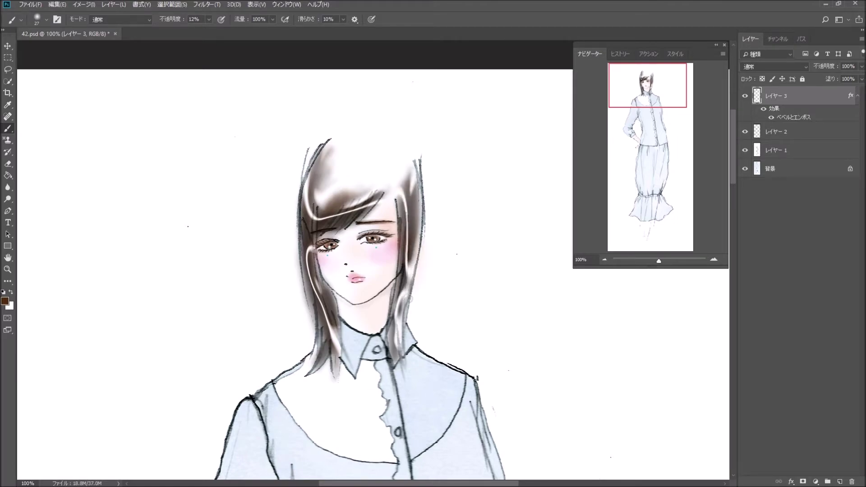
pyautogui.moveTo(412, 237); pyautogui.dragTo(399, 313)
pyautogui.moveTo(405, 192); pyautogui.dragTo(399, 309)
pyautogui.moveTo(406, 207); pyautogui.dragTo(396, 315)
pyautogui.moveTo(409, 253)
pyautogui.mouseDown()
pyautogui.moveTo(393, 349)
pyautogui.moveTo(396, 343)
pyautogui.mouseUp()
pyautogui.moveTo(406, 269)
pyautogui.mouseDown()
pyautogui.moveTo(392, 347)
pyautogui.moveTo(402, 326)
pyautogui.mouseUp()
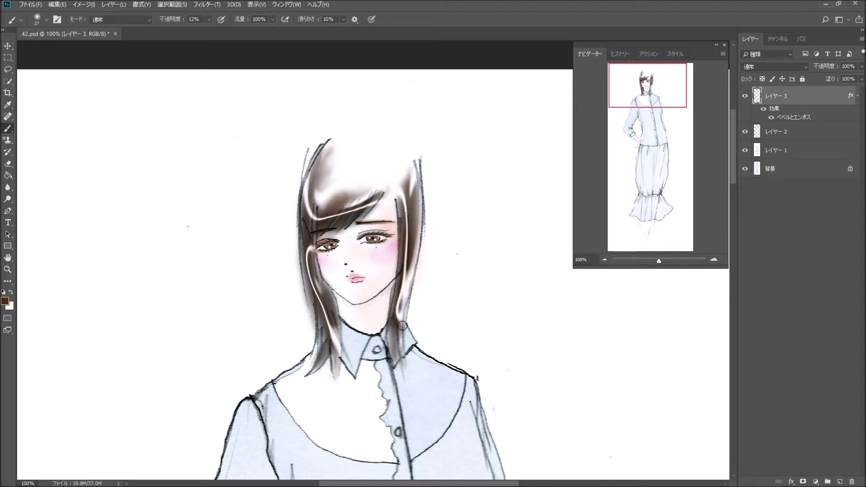
pyautogui.moveTo(408, 234); pyautogui.dragTo(402, 289)
pyautogui.moveTo(412, 175)
pyautogui.mouseDown()
pyautogui.moveTo(402, 253)
pyautogui.moveTo(400, 217)
pyautogui.moveTo(372, 205)
pyautogui.moveTo(332, 212)
pyautogui.moveTo(306, 230)
pyautogui.moveTo(306, 298)
pyautogui.mouseUp()
# Step: Add faint brown along the left bangs and strand, then zoom out
pyautogui.moveTo(309, 248); pyautogui.dragTo(331, 330)
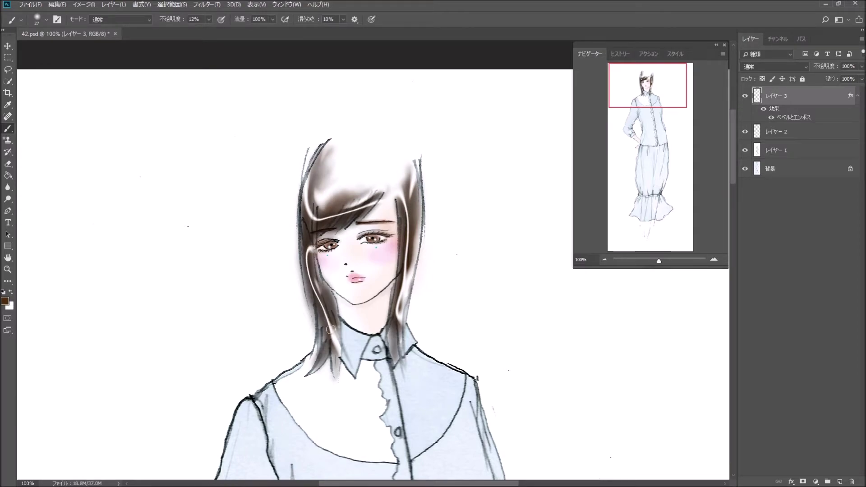
pyautogui.moveTo(312, 224); pyautogui.dragTo(337, 323)
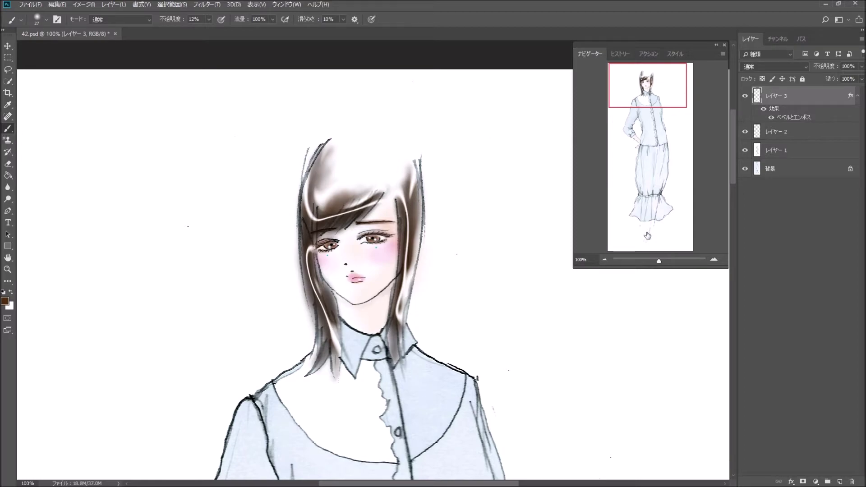
pyautogui.click(605, 260)
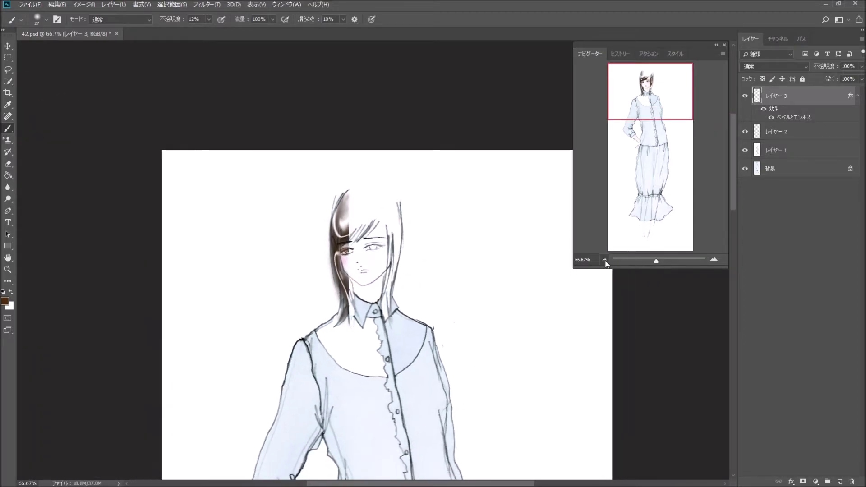
# Step: Re-angle the hair layer's bevel light to 149° with 26° altitude and apply it
pyautogui.moveTo(649, 121); pyautogui.dragTo(647, 135)
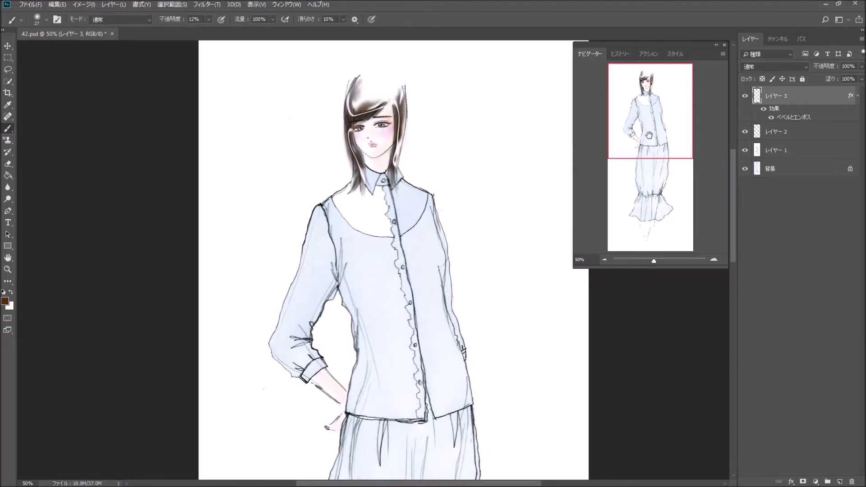
pyautogui.doubleClick(813, 103)
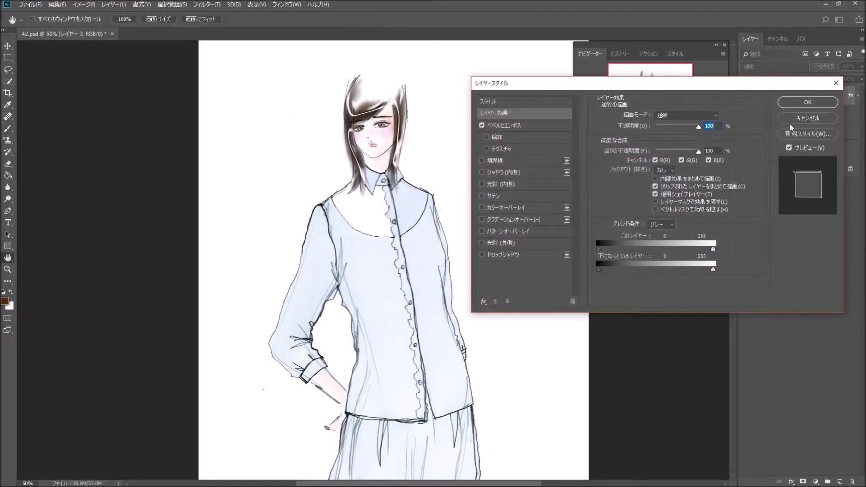
pyautogui.click(565, 126)
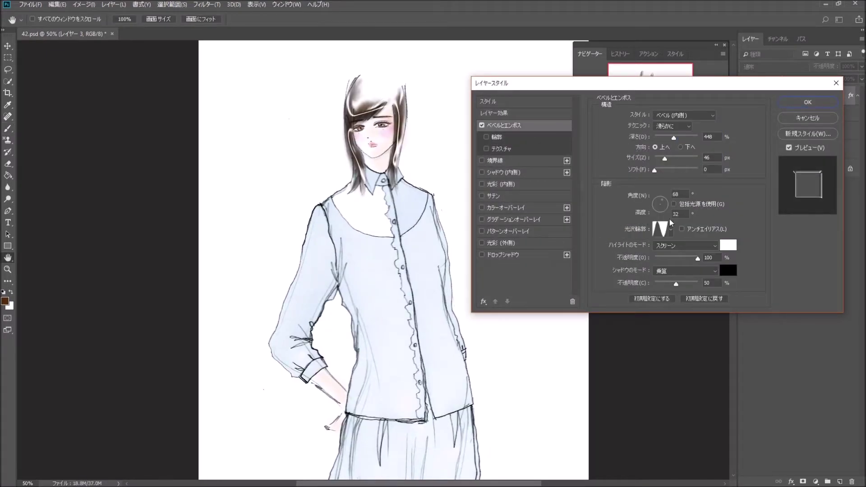
pyautogui.click(664, 201)
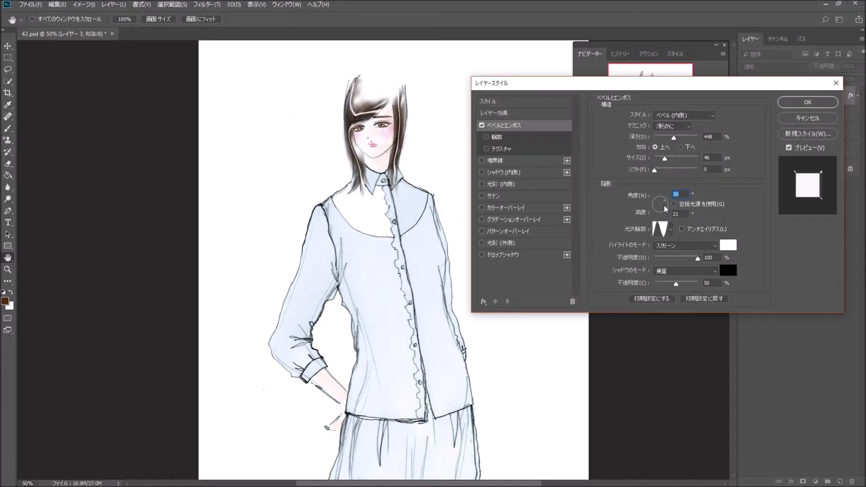
pyautogui.moveTo(664, 207); pyautogui.dragTo(664, 213)
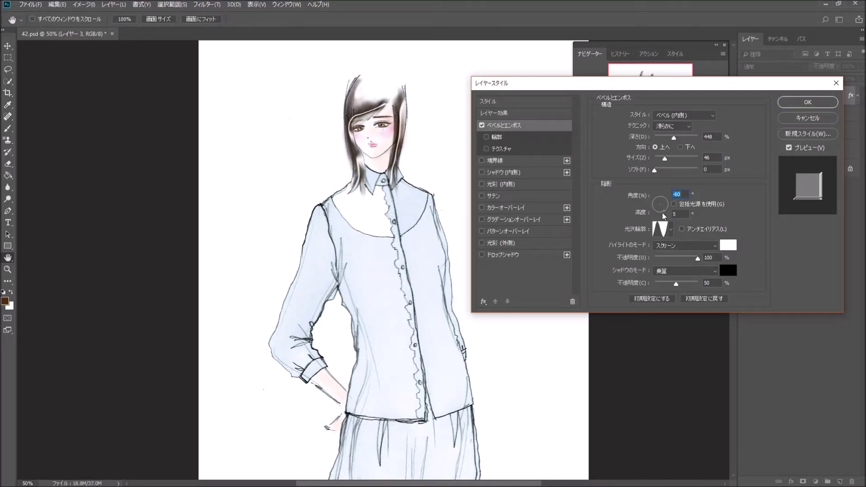
pyautogui.moveTo(660, 211); pyautogui.dragTo(657, 207)
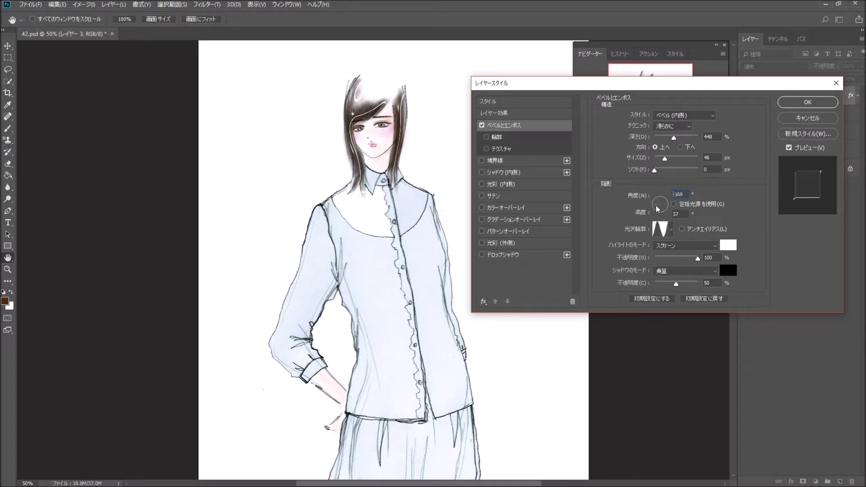
pyautogui.moveTo(656, 206); pyautogui.dragTo(658, 206)
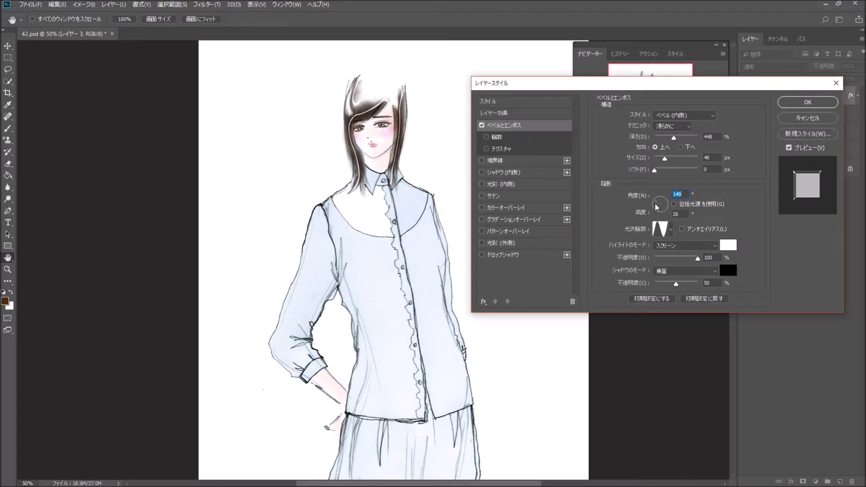
pyautogui.moveTo(656, 206); pyautogui.dragTo(656, 207)
pyautogui.click(797, 118)
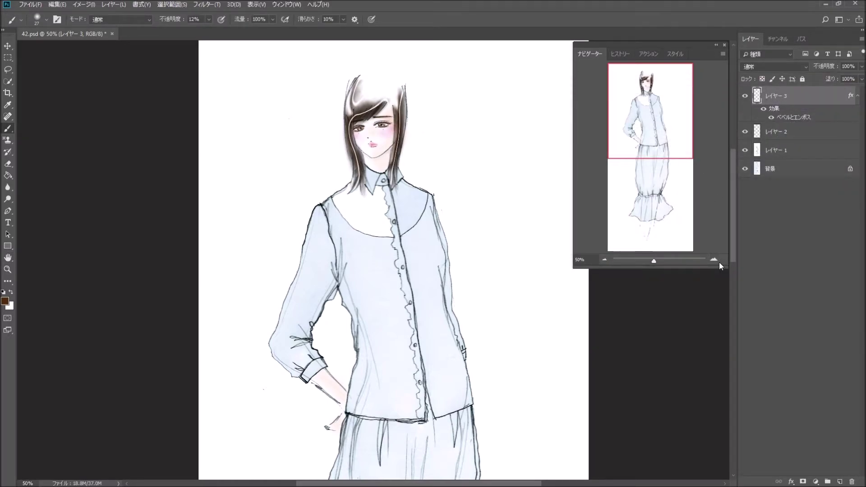
pyautogui.moveTo(668, 135); pyautogui.dragTo(674, 140)
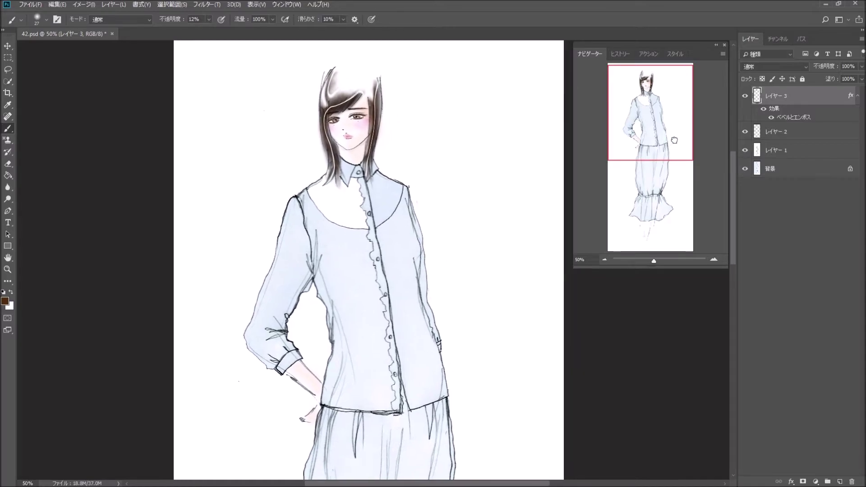
# Step: On a new layer, fill the shirt's left front panel and its edge strips with plaid
pyautogui.click(840, 481)
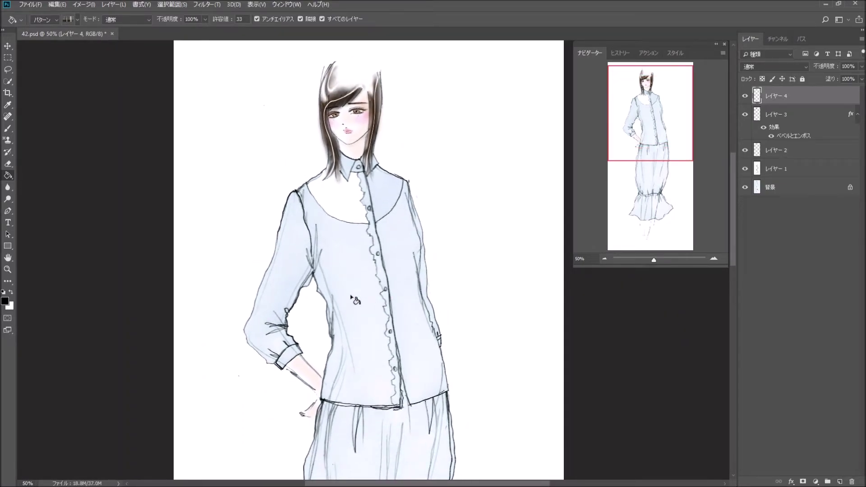
pyautogui.click(355, 301)
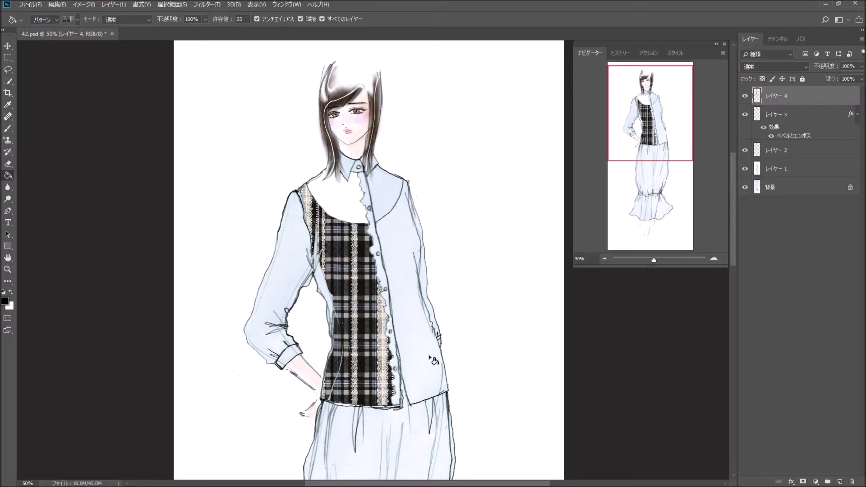
pyautogui.click(330, 299)
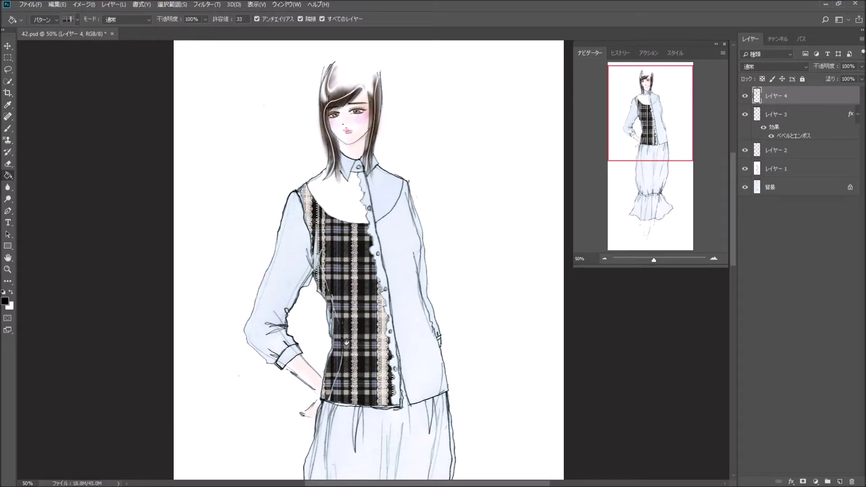
pyautogui.click(334, 327)
pyautogui.click(332, 323)
pyautogui.click(338, 335)
pyautogui.click(339, 329)
pyautogui.click(336, 325)
# Step: Redo the upper lace strip fill and fill the right shirt strips with plaid
pyautogui.hotkey('ctrl', 'z')
pyautogui.click(317, 259)
pyautogui.hotkey('ctrl', 'z')
pyautogui.click(317, 260)
pyautogui.click(434, 273)
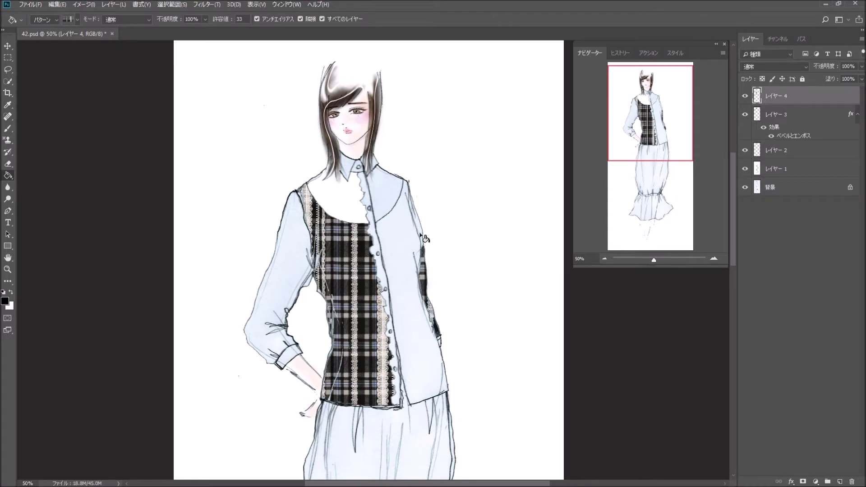
pyautogui.click(423, 229)
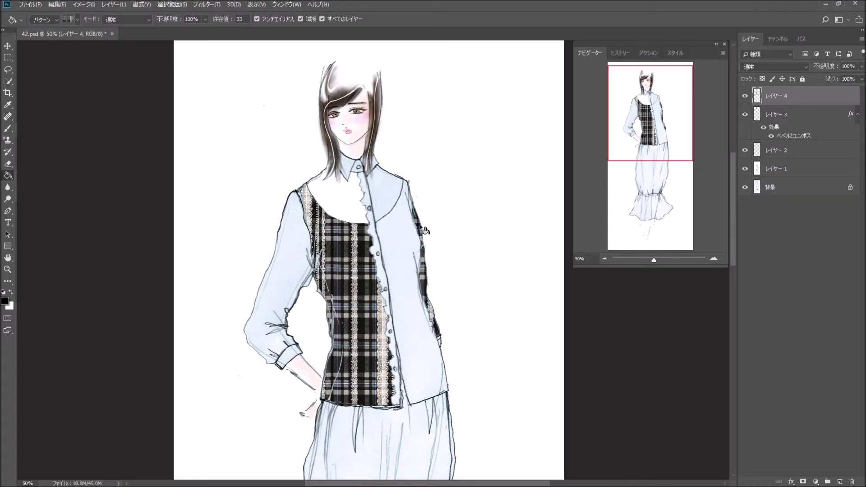
pyautogui.click(416, 209)
# Step: Apply an Inner Shadow to Layer 4's plaid and add new layer 5
pyautogui.doubleClick(828, 99)
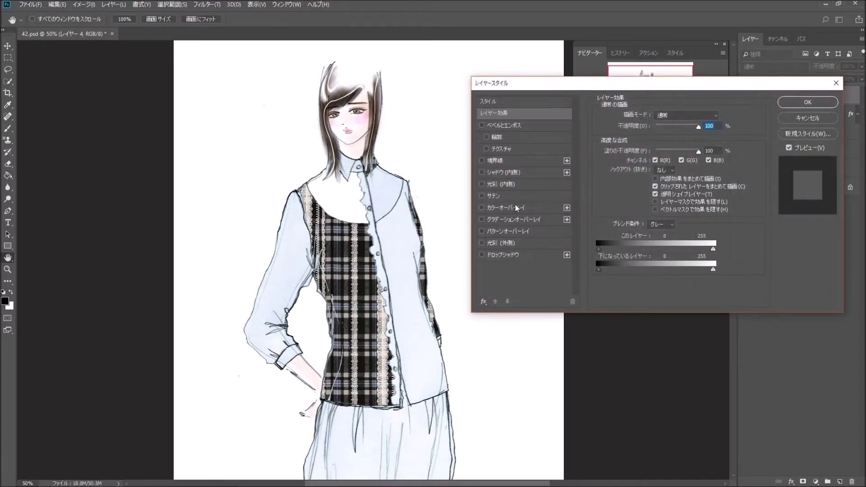
pyautogui.click(481, 172)
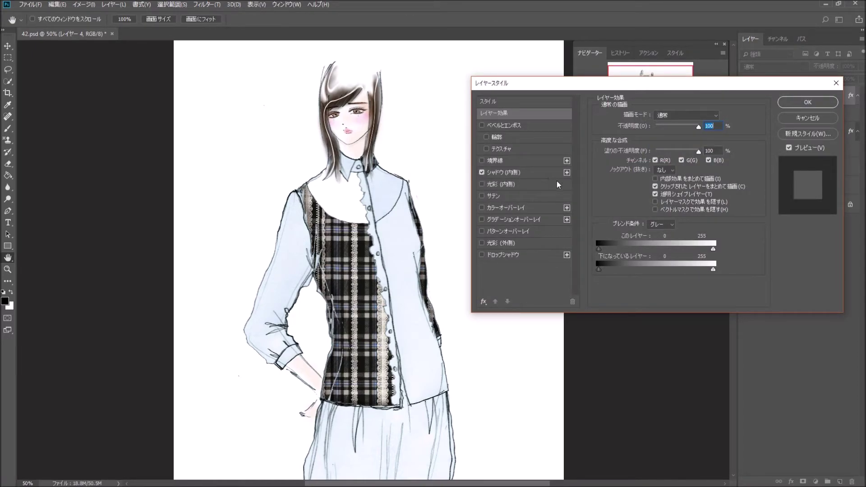
pyautogui.click(783, 103)
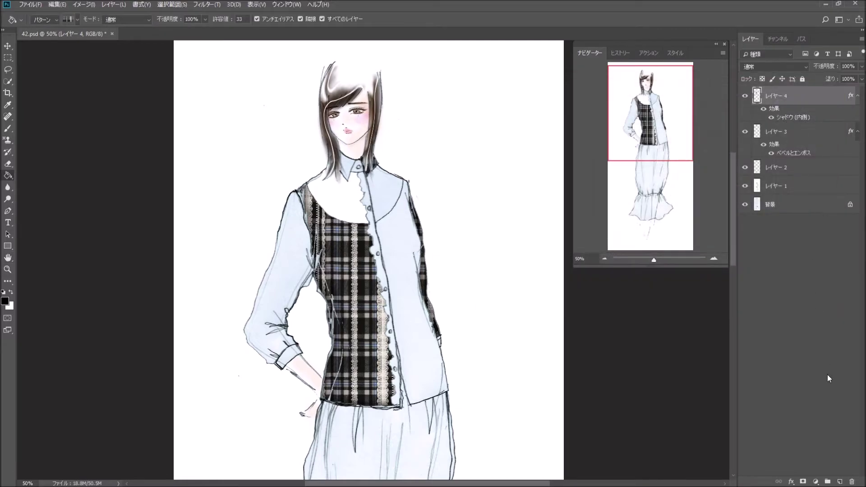
pyautogui.click(840, 481)
# Step: Fill the vest's right front, its edge gap, the neck gap and the left sleeve with plaid
pyautogui.click(410, 306)
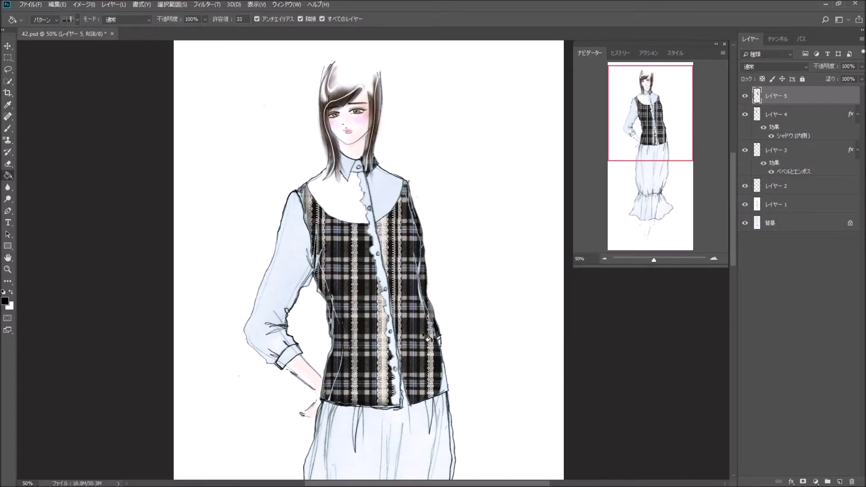
pyautogui.click(445, 379)
pyautogui.click(354, 170)
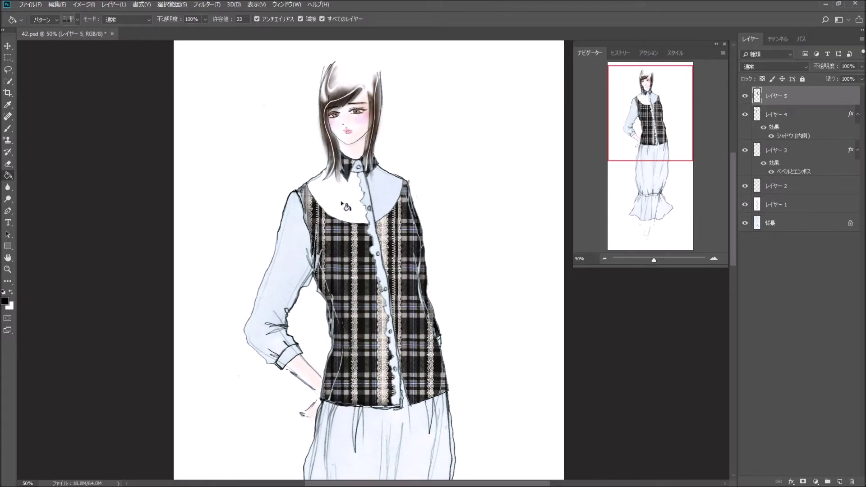
pyautogui.click(296, 272)
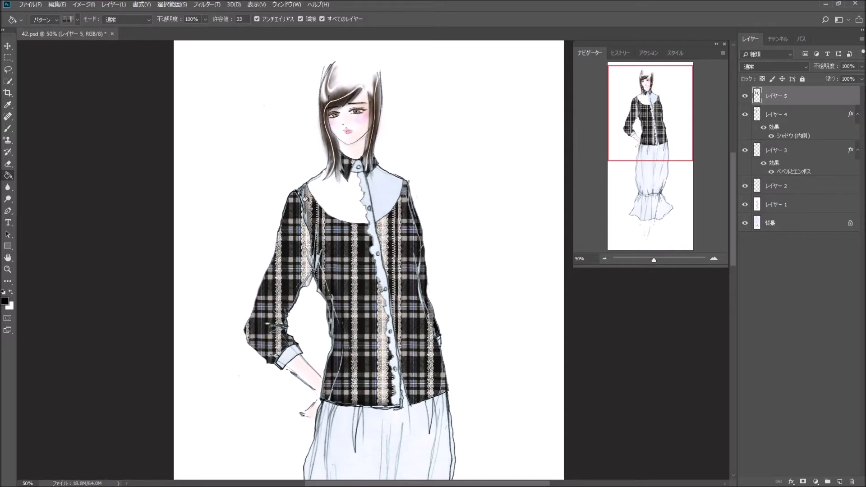
# Step: Give Layer 5 an Inner Shadow: 47% opacity, 17 px distance, 15% choke, 25 px size
pyautogui.doubleClick(811, 97)
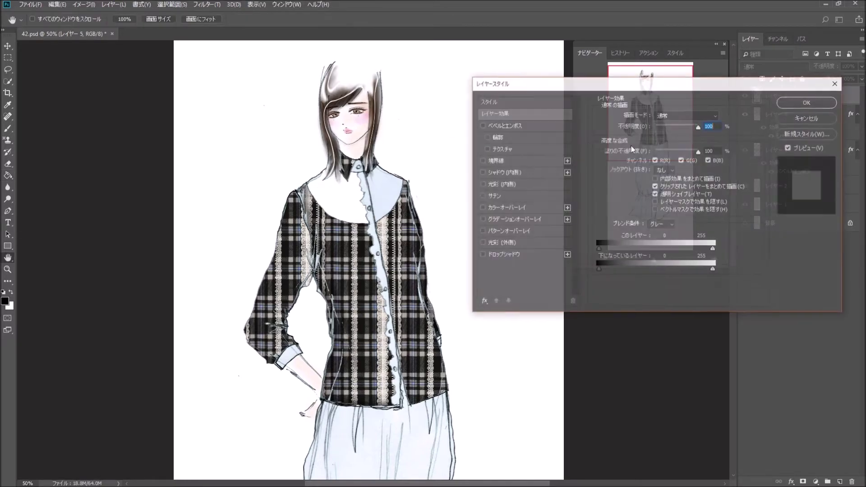
pyautogui.click(482, 173)
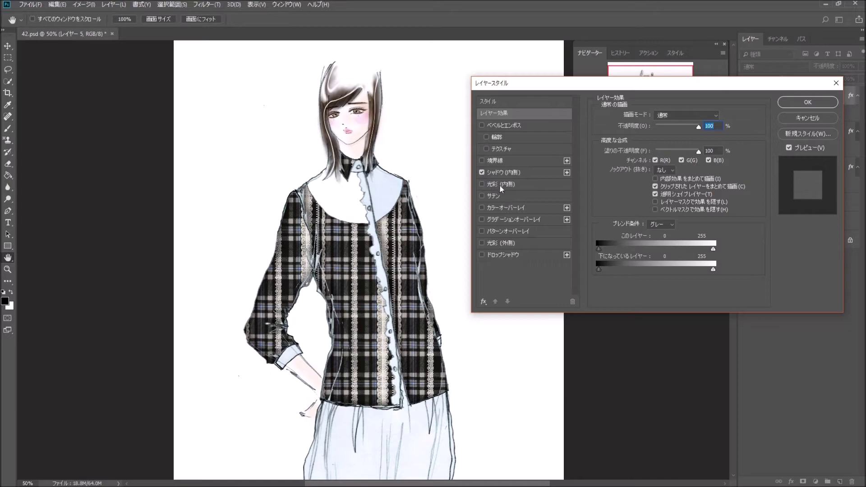
pyautogui.click(545, 176)
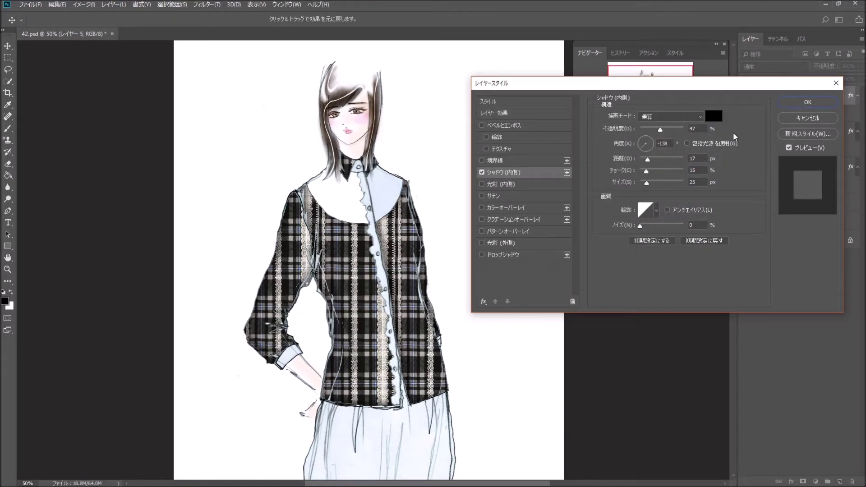
pyautogui.click(792, 103)
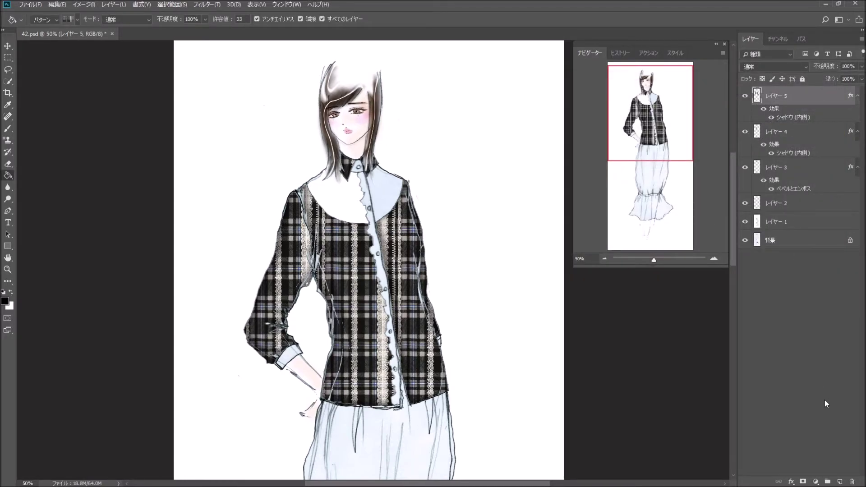
# Step: On new layer 6, fill the left and right sides of the collar yoke with the black lace pattern
pyautogui.click(841, 482)
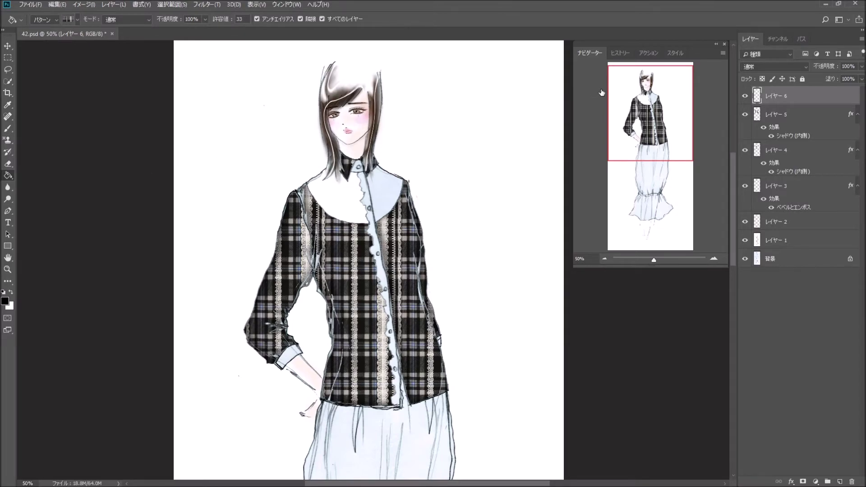
pyautogui.click(820, 117)
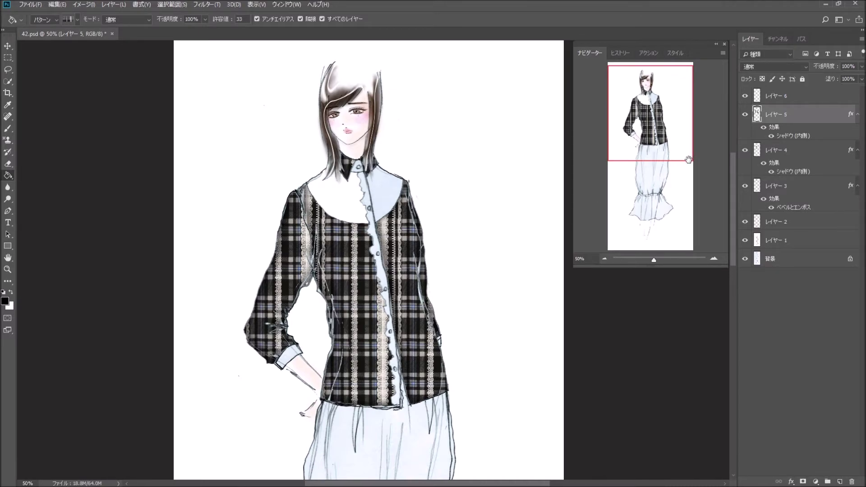
pyautogui.click(812, 100)
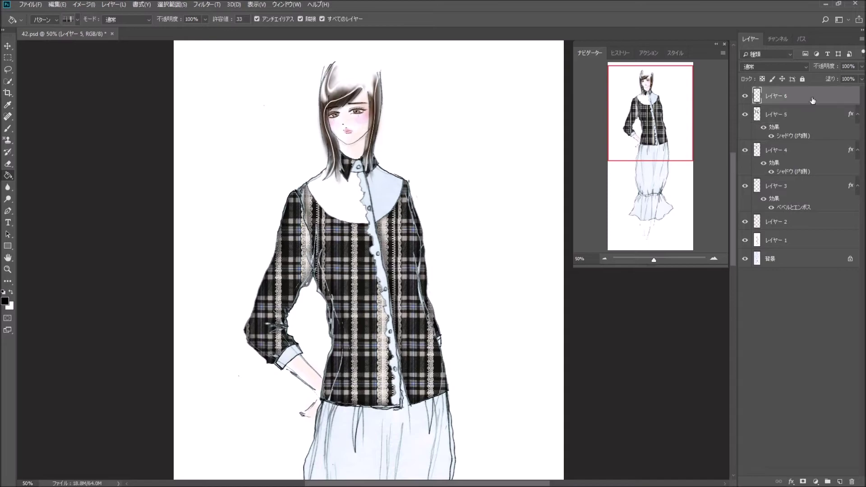
pyautogui.click(77, 19)
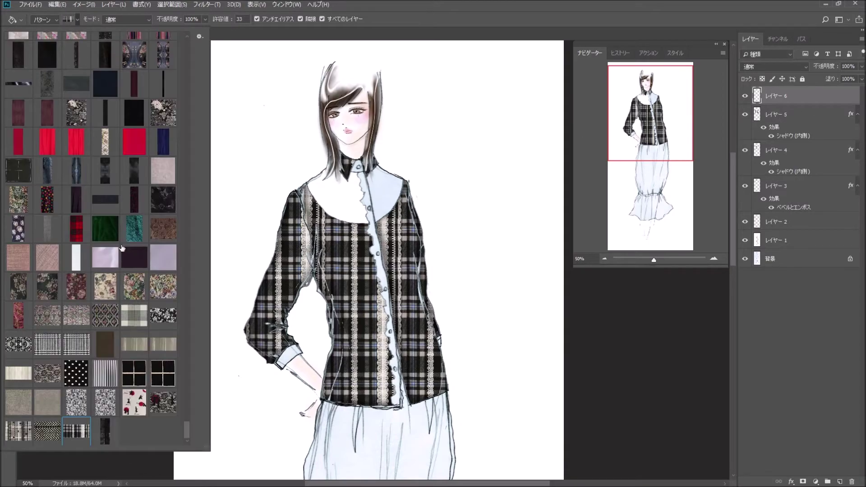
pyautogui.click(105, 401)
pyautogui.click(351, 208)
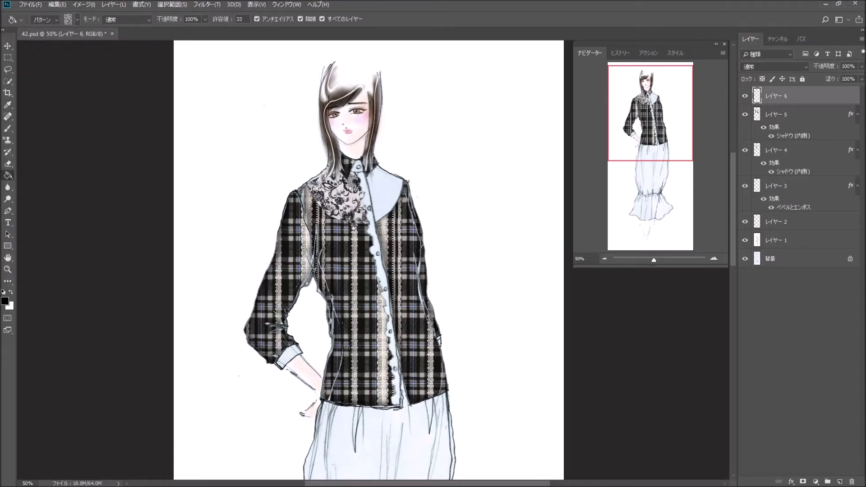
pyautogui.click(393, 219)
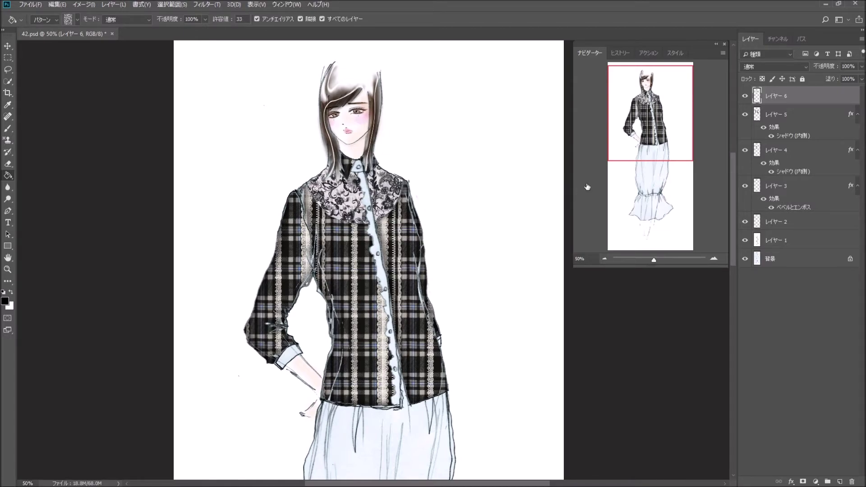
# Step: Add an Inner Shadow to lace layer 6 with 6 px distance, 2% choke and 2 px size
pyautogui.doubleClick(814, 95)
pyautogui.click(482, 172)
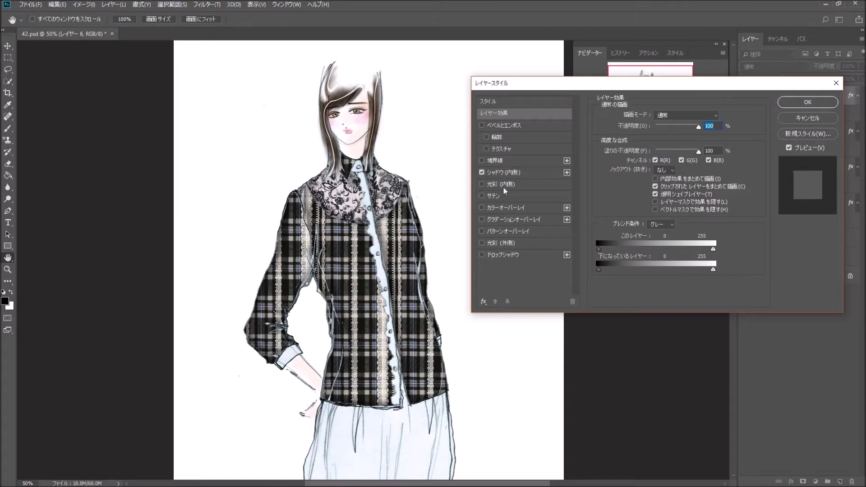
pyautogui.click(548, 173)
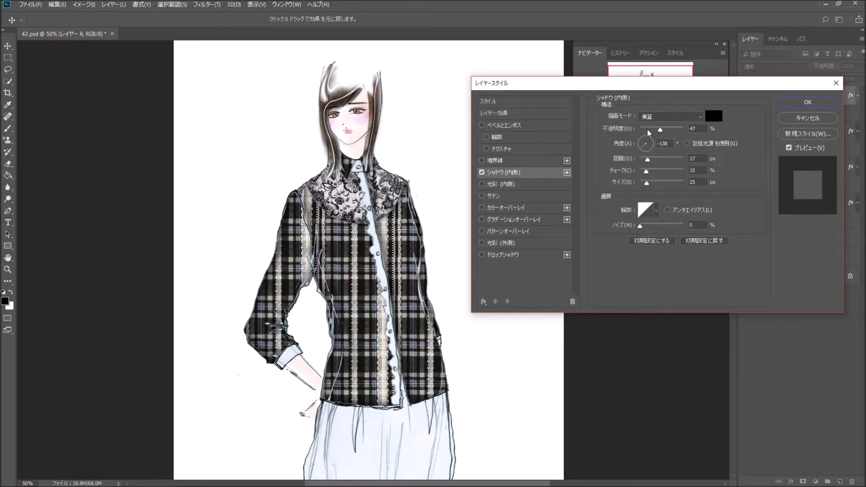
pyautogui.moveTo(647, 159); pyautogui.dragTo(640, 184)
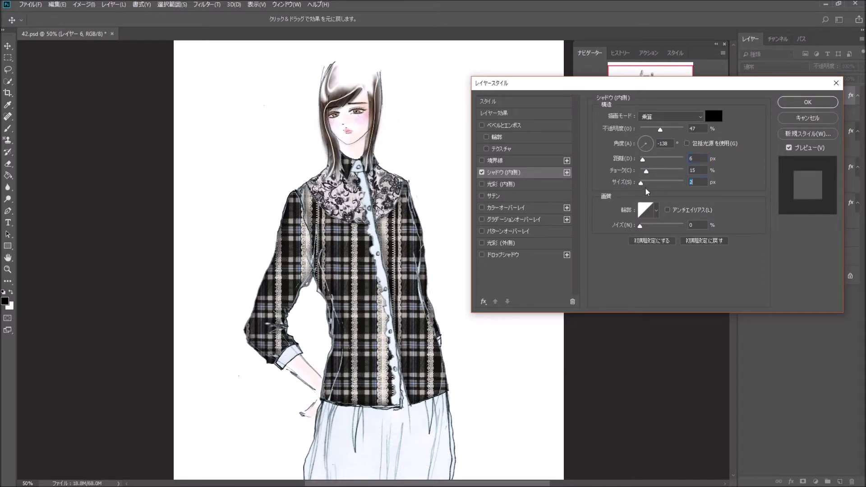
pyautogui.moveTo(646, 171); pyautogui.dragTo(644, 159)
pyautogui.click(799, 103)
# Step: On a new layer, fill the shirt collar and left cuff with the solid black pattern
pyautogui.click(838, 482)
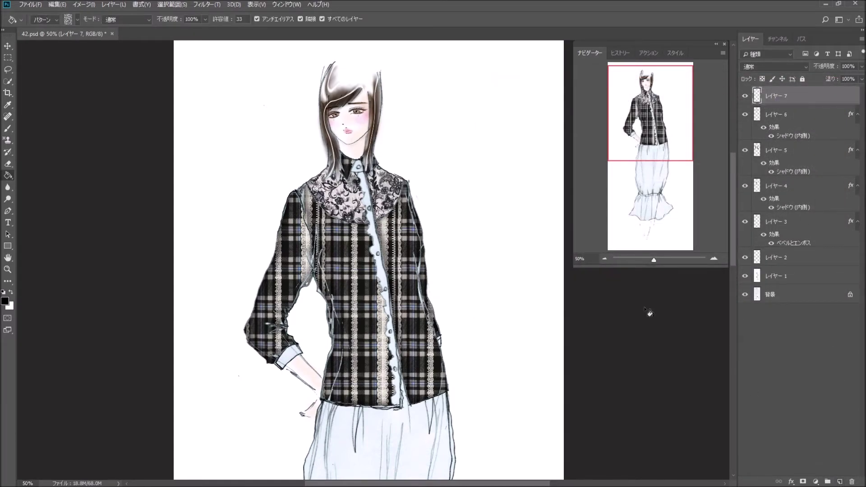
pyautogui.click(77, 19)
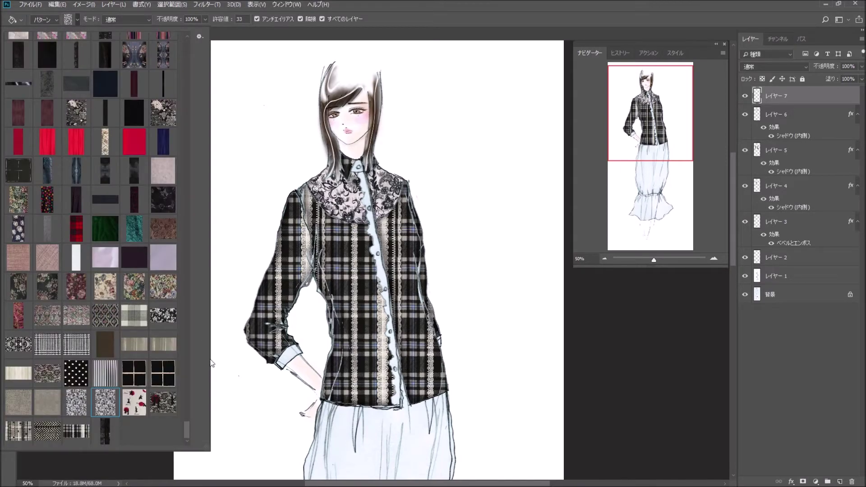
pyautogui.click(140, 120)
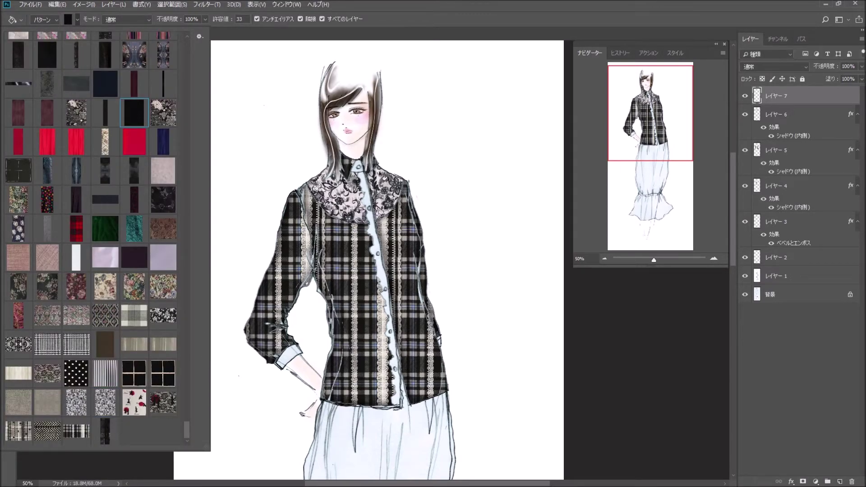
pyautogui.click(358, 171)
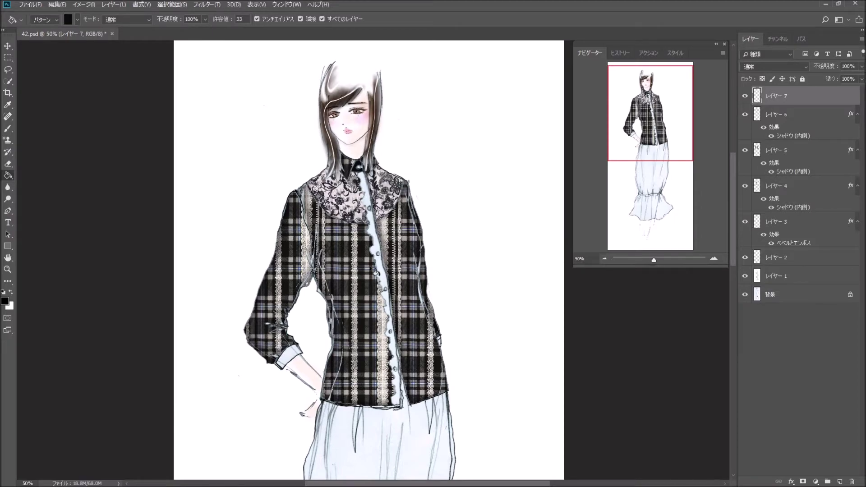
pyautogui.click(285, 363)
pyautogui.click(301, 356)
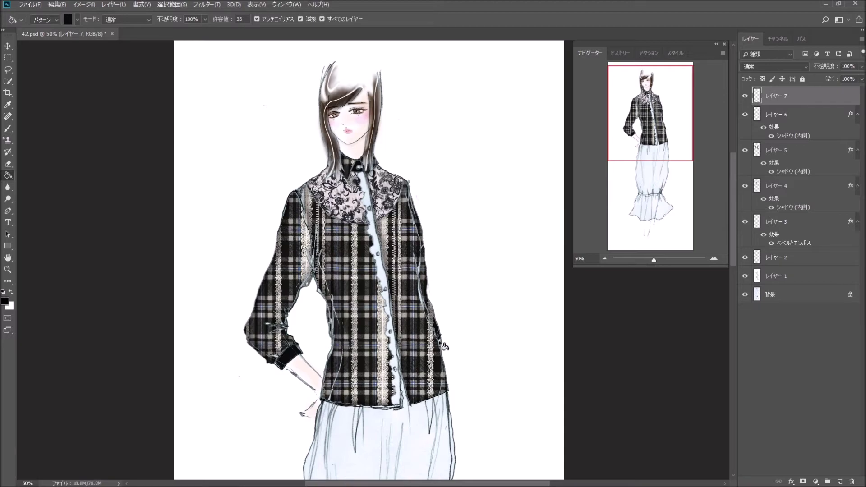
# Step: Add an Inner Shadow to the black collar-and-cuff layer
pyautogui.doubleClick(770, 128)
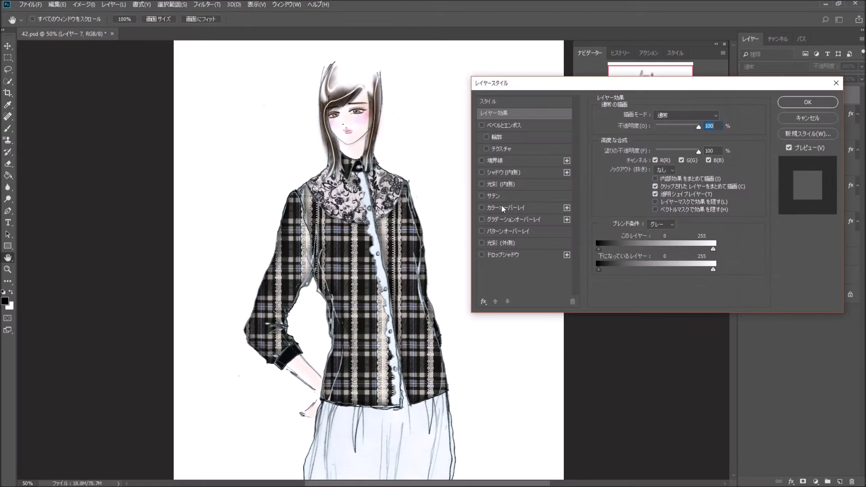
pyautogui.click(481, 172)
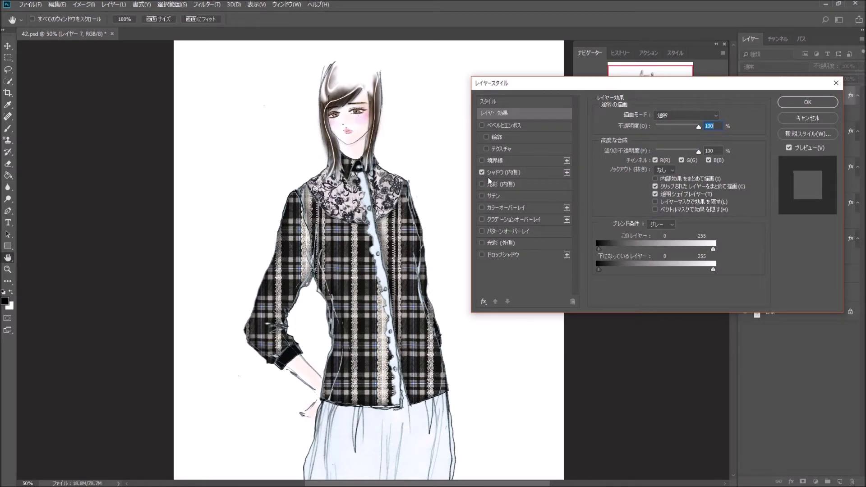
pyautogui.click(787, 103)
# Step: On a new layer, fill the placket edge strips with the dark striped pattern, collar to hem
pyautogui.click(839, 482)
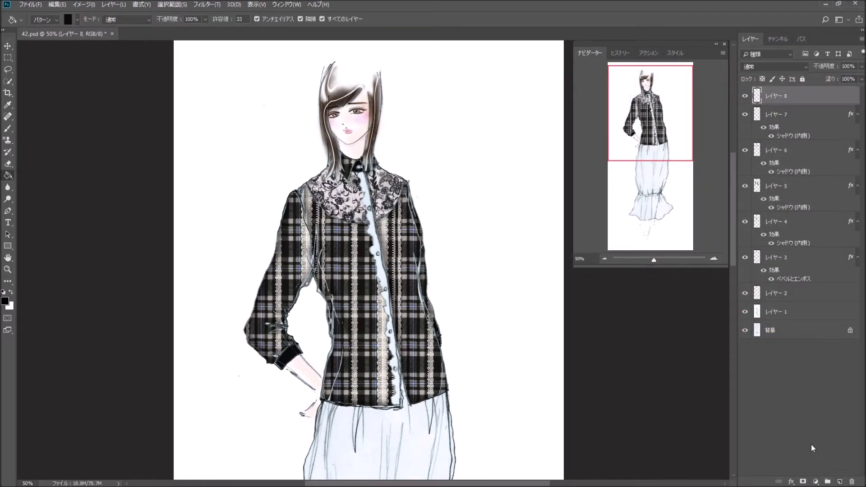
pyautogui.click(78, 20)
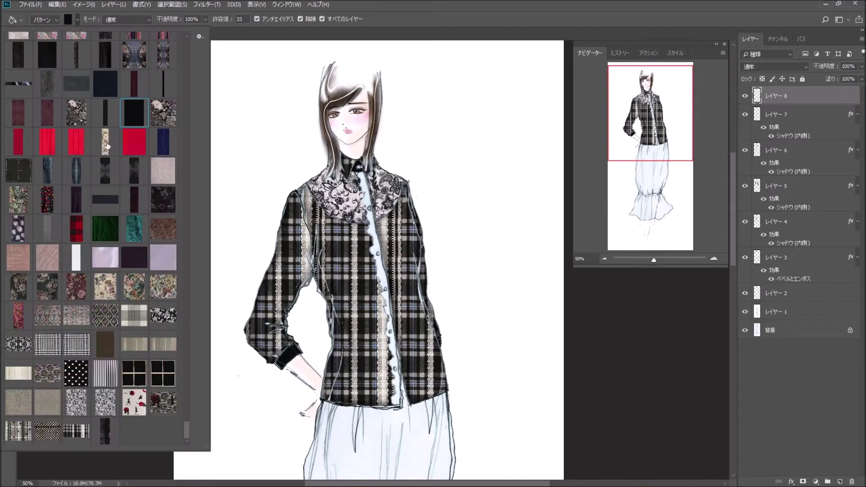
pyautogui.click(106, 432)
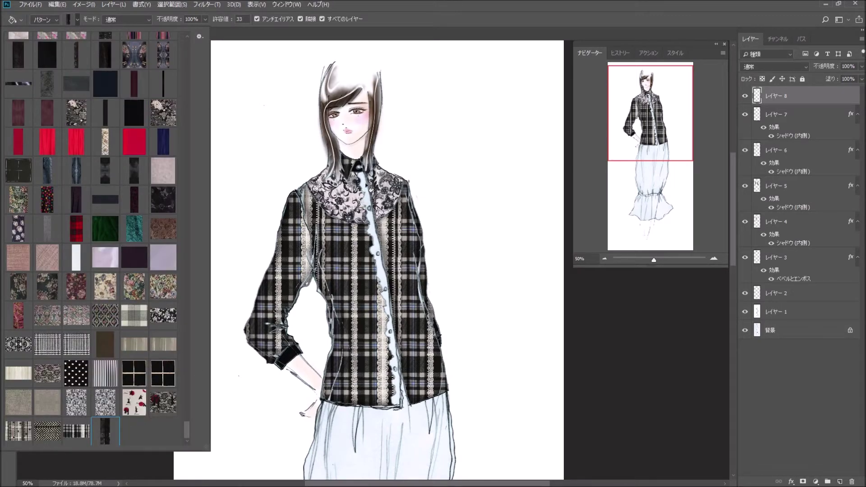
pyautogui.click(368, 189)
pyautogui.hotkey('ctrl', 'z')
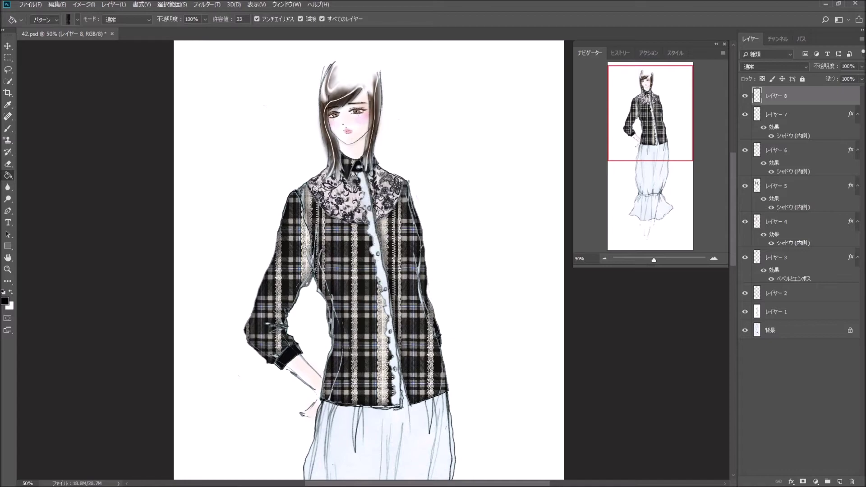
pyautogui.click(373, 208)
pyautogui.click(378, 241)
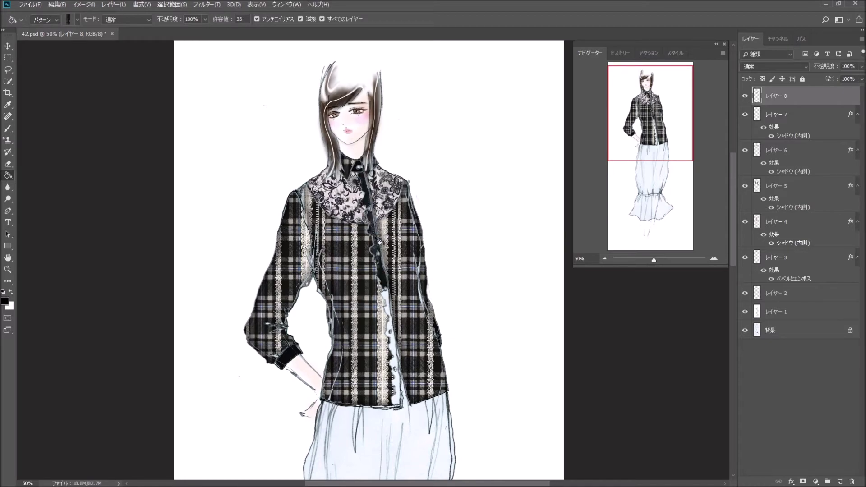
pyautogui.click(386, 300)
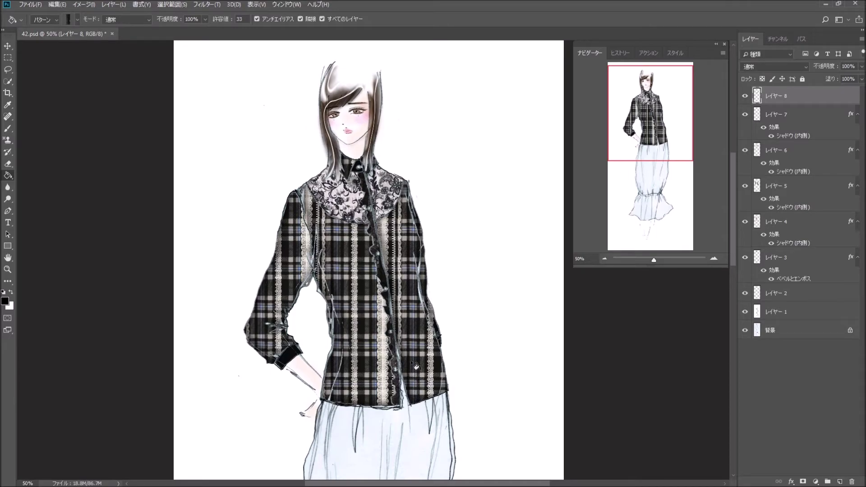
# Step: Add an Inner Shadow and a Drop Shadow: 39° angle without global light, 16 px size, 54% opacity
pyautogui.doubleClick(820, 98)
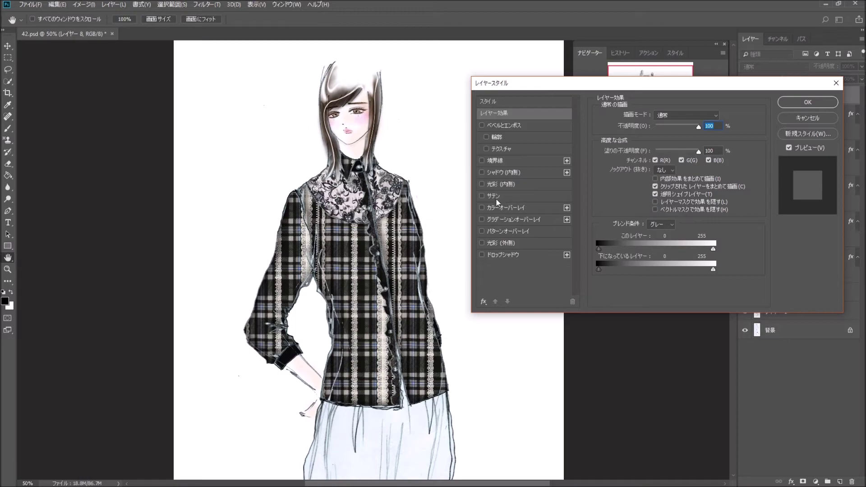
pyautogui.click(482, 172)
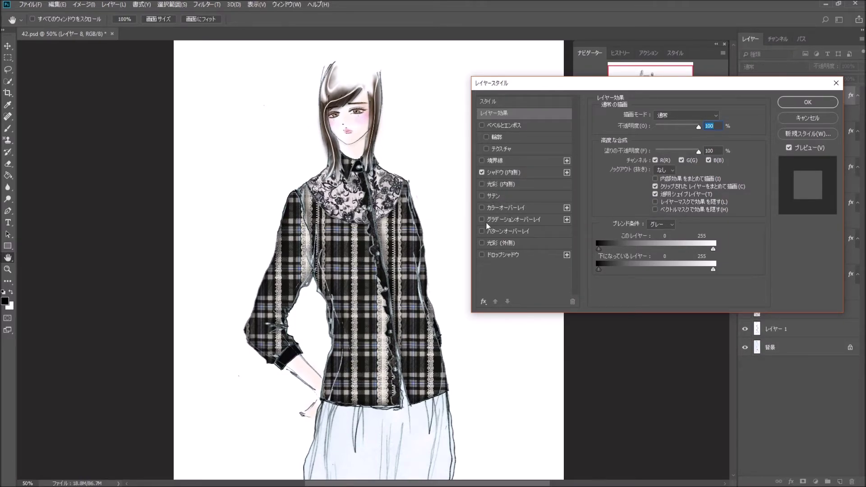
pyautogui.click(481, 255)
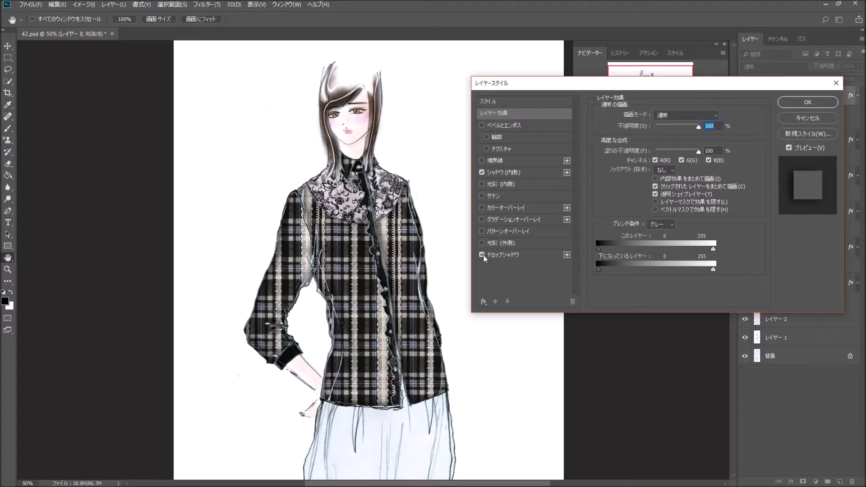
pyautogui.click(523, 255)
pyautogui.moveTo(664, 183)
pyautogui.mouseDown()
pyautogui.moveTo(643, 183)
pyautogui.moveTo(640, 160)
pyautogui.mouseUp()
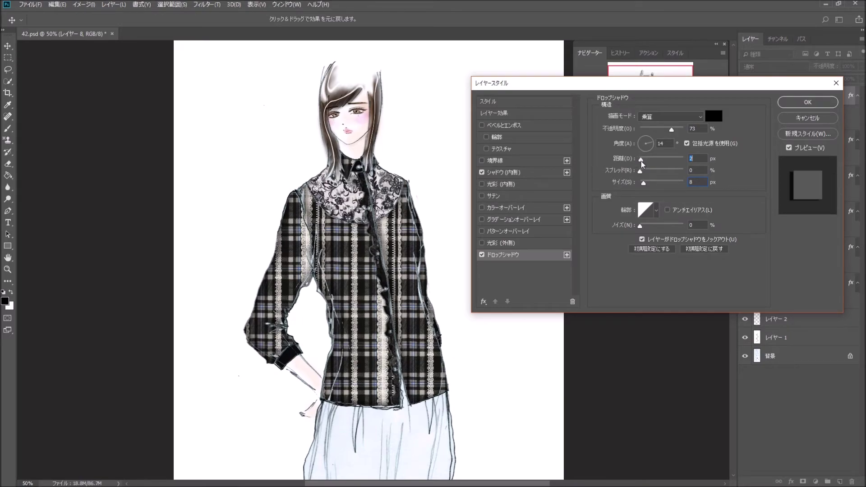
pyautogui.click(686, 143)
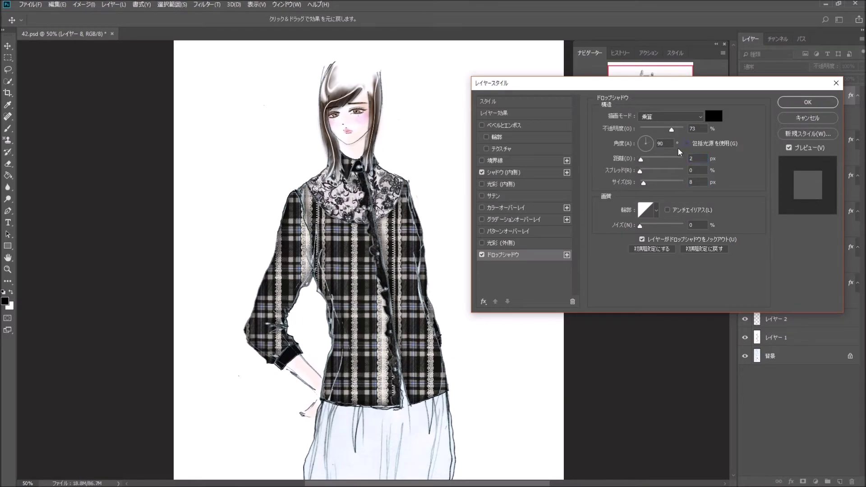
pyautogui.click(649, 139)
pyautogui.moveTo(641, 160); pyautogui.dragTo(641, 159)
pyautogui.moveTo(643, 182); pyautogui.dragTo(646, 183)
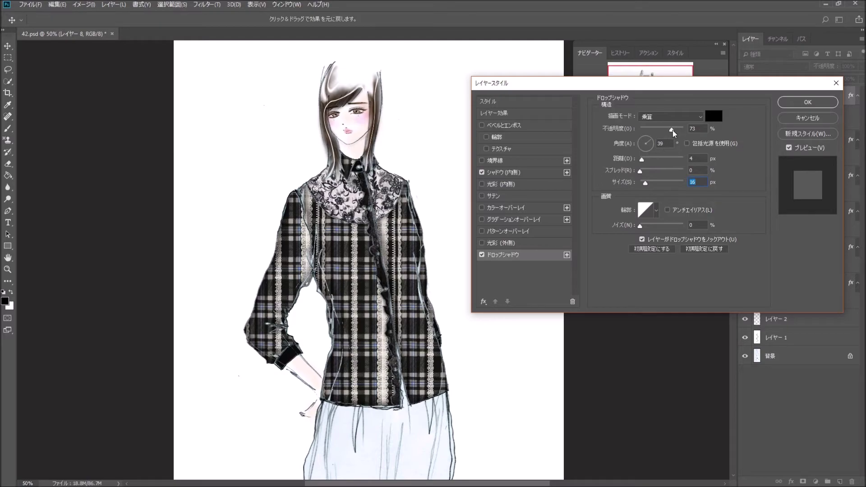
pyautogui.moveTo(674, 131); pyautogui.dragTo(664, 131)
pyautogui.click(803, 102)
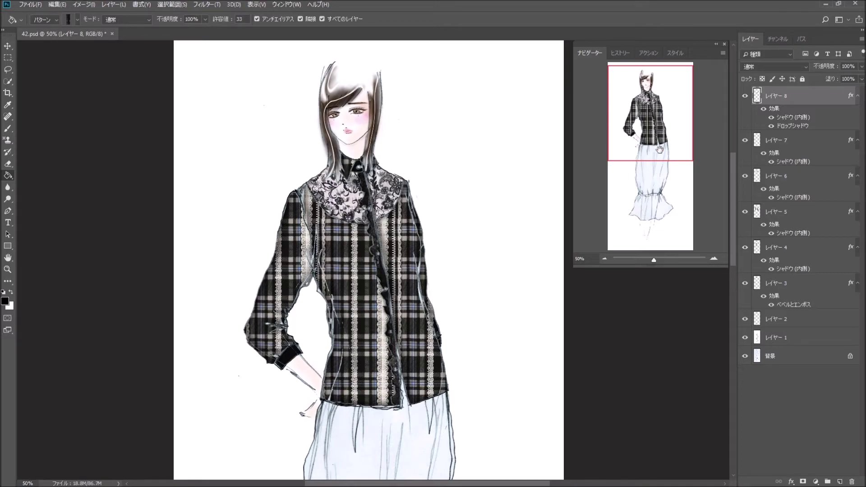
# Step: Add empty Layer 9 and move the view down to the skirt
pyautogui.moveTo(656, 143); pyautogui.dragTo(659, 159)
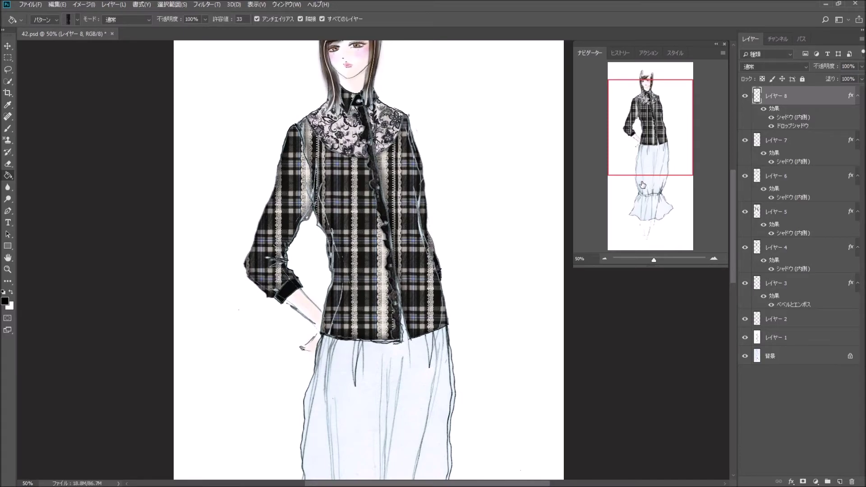
pyautogui.moveTo(652, 157); pyautogui.dragTo(654, 148)
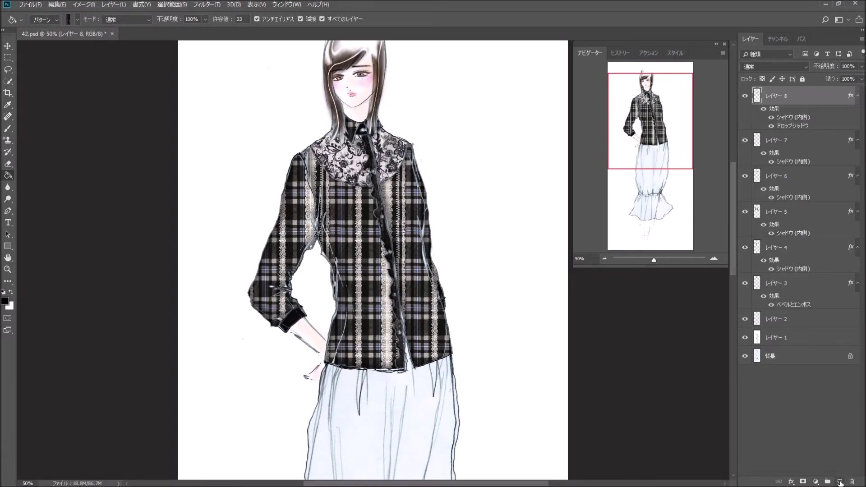
pyautogui.click(840, 481)
pyautogui.moveTo(643, 152); pyautogui.dragTo(650, 205)
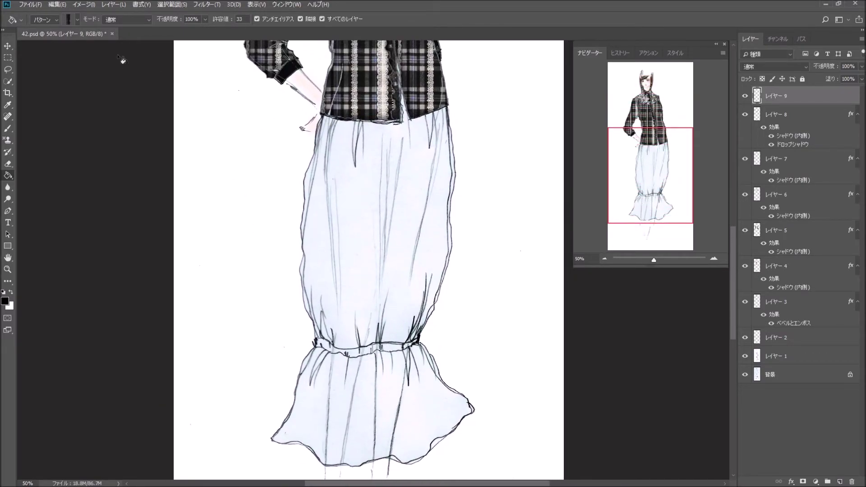
# Step: Fill the skirt waistband from left to right end with a dark pattern
pyautogui.click(77, 20)
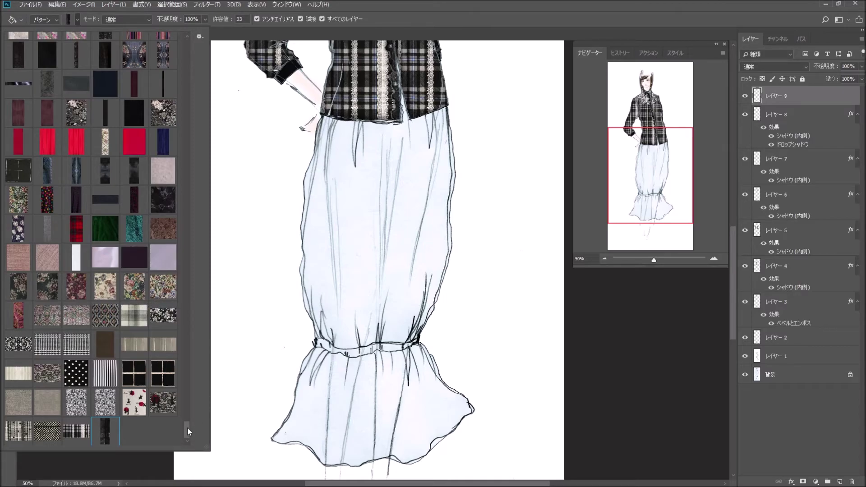
pyautogui.moveTo(188, 430); pyautogui.dragTo(188, 414)
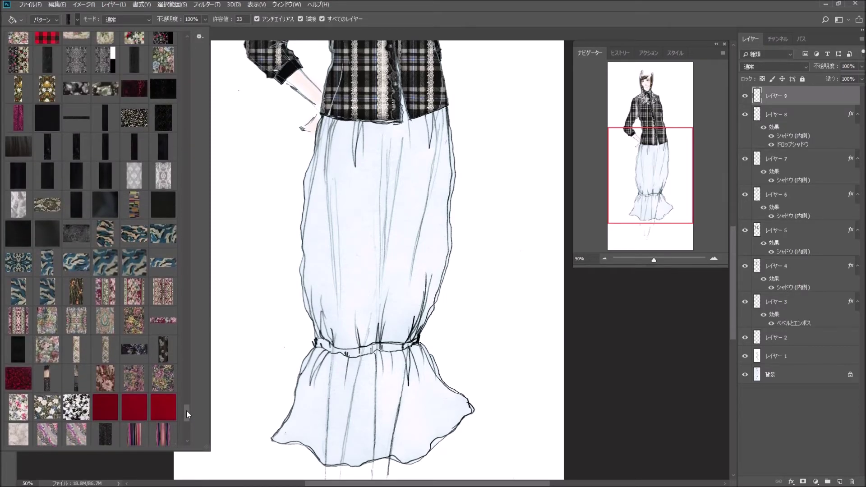
pyautogui.moveTo(186, 411); pyautogui.dragTo(185, 404)
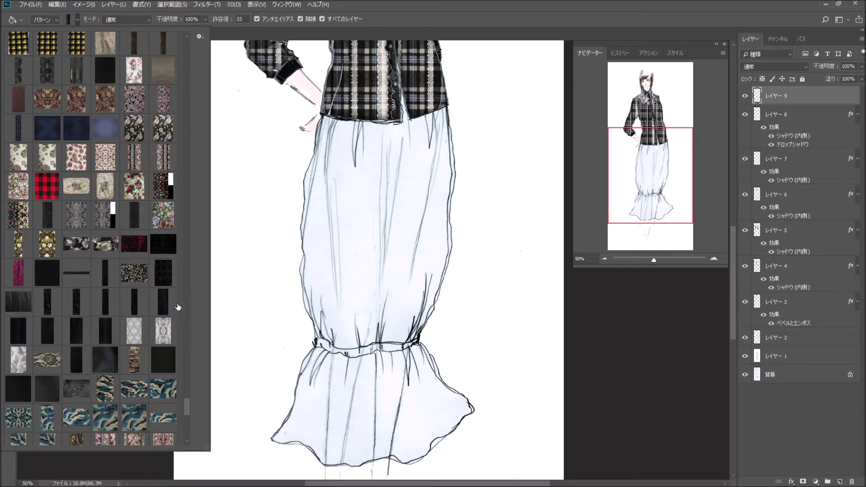
pyautogui.click(140, 284)
pyautogui.click(336, 356)
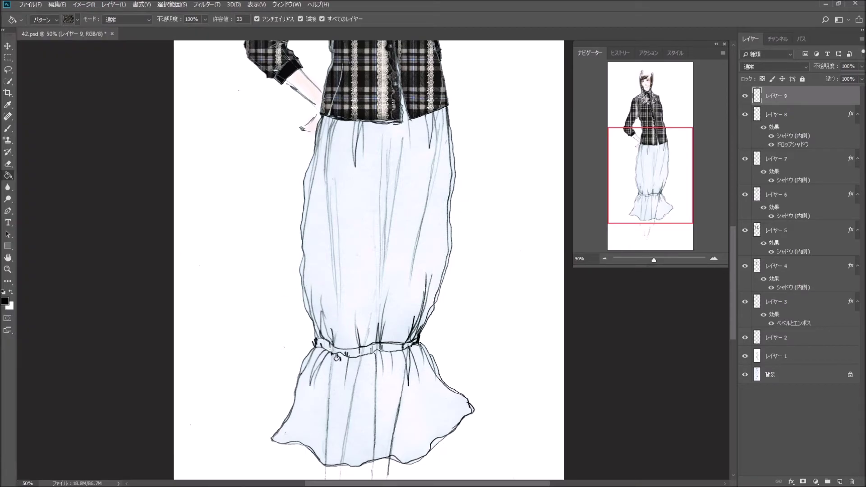
pyautogui.click(357, 358)
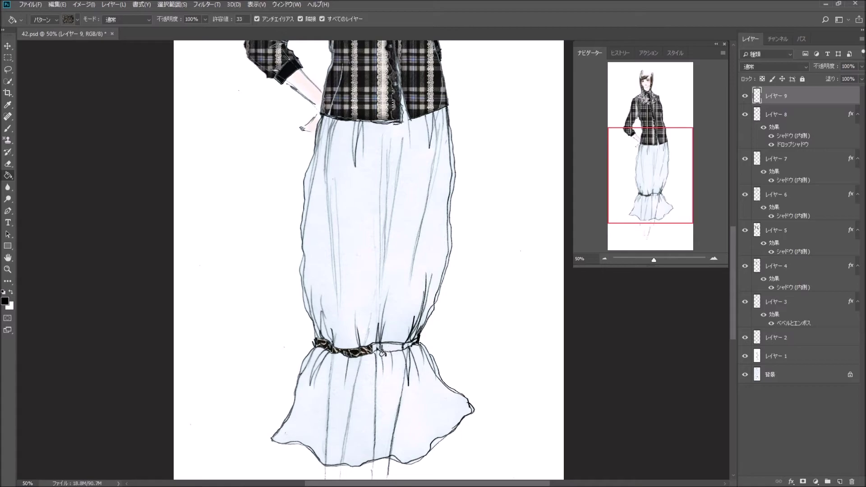
pyautogui.click(381, 353)
pyautogui.click(412, 351)
# Step: Give the waistband layer an Inner Shadow and add empty layer 10 above it
pyautogui.doubleClick(810, 100)
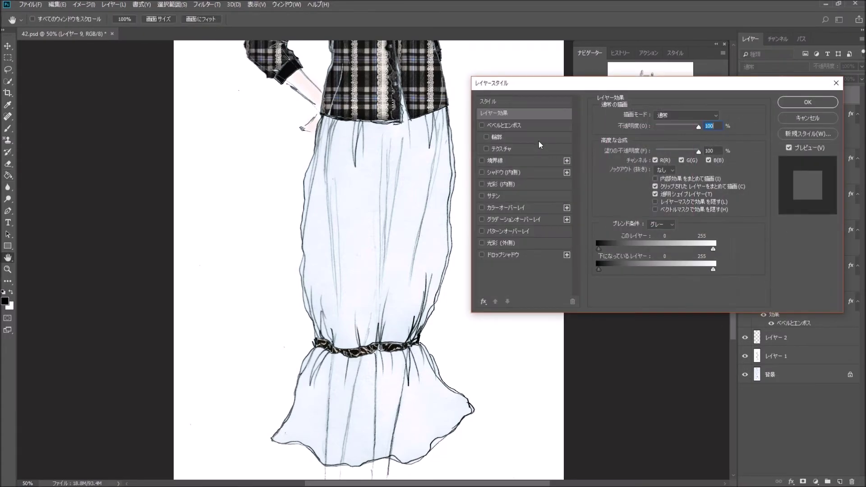
pyautogui.click(482, 172)
pyautogui.click(807, 102)
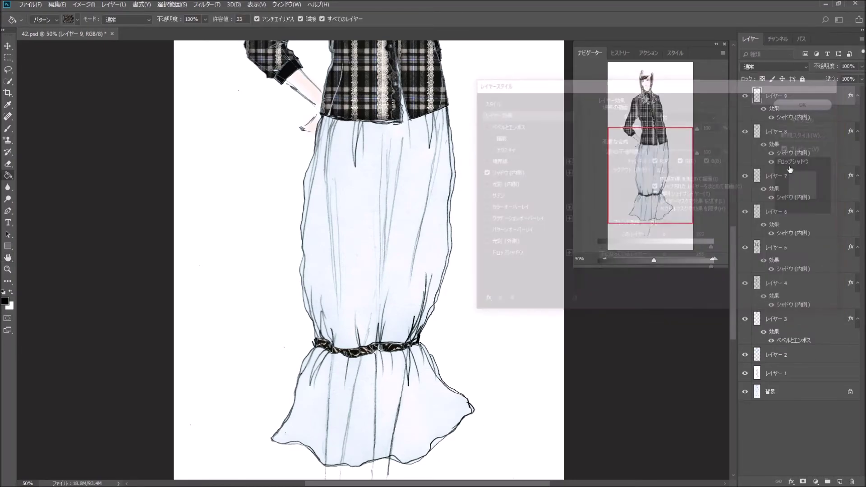
pyautogui.click(839, 481)
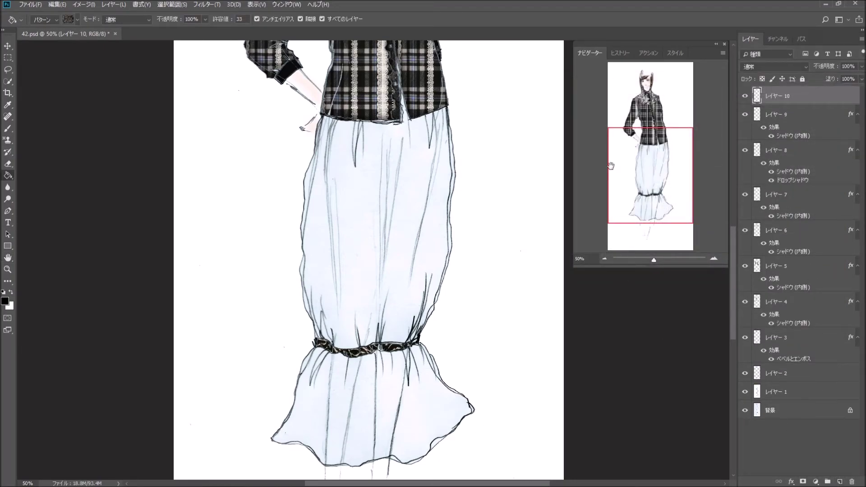
# Step: Fill the upper skirt, its left edge strip and the ruffled hem panels with a dark pattern
pyautogui.click(77, 20)
pyautogui.moveTo(192, 403)
pyautogui.mouseDown()
pyautogui.moveTo(191, 289)
pyautogui.moveTo(183, 293)
pyautogui.mouseUp()
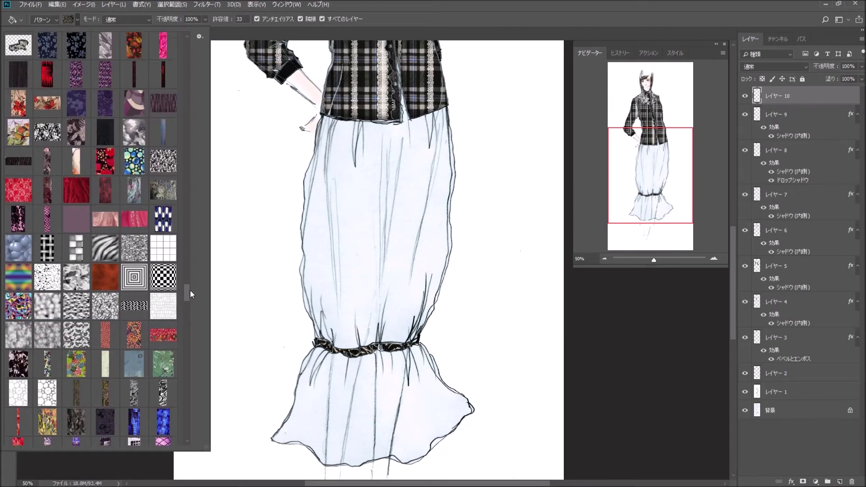
pyautogui.scroll(-1, 184, 293)
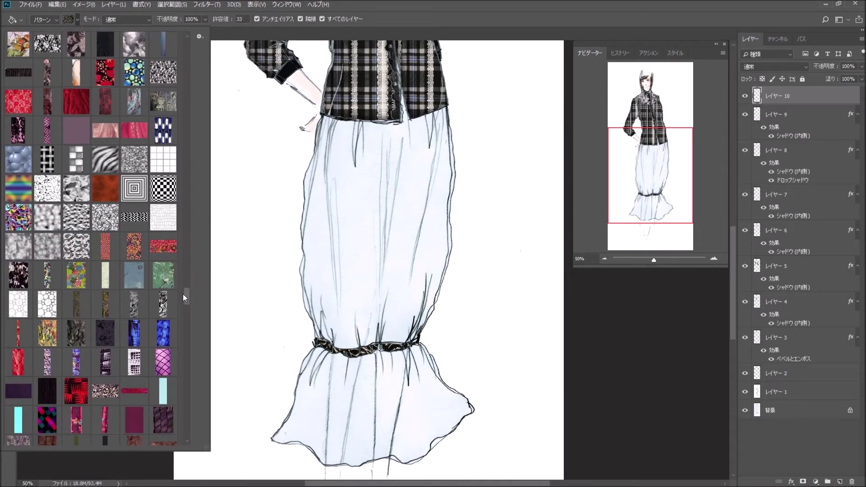
pyautogui.scroll(-1, 180, 296)
pyautogui.moveTo(188, 300); pyautogui.dragTo(187, 293)
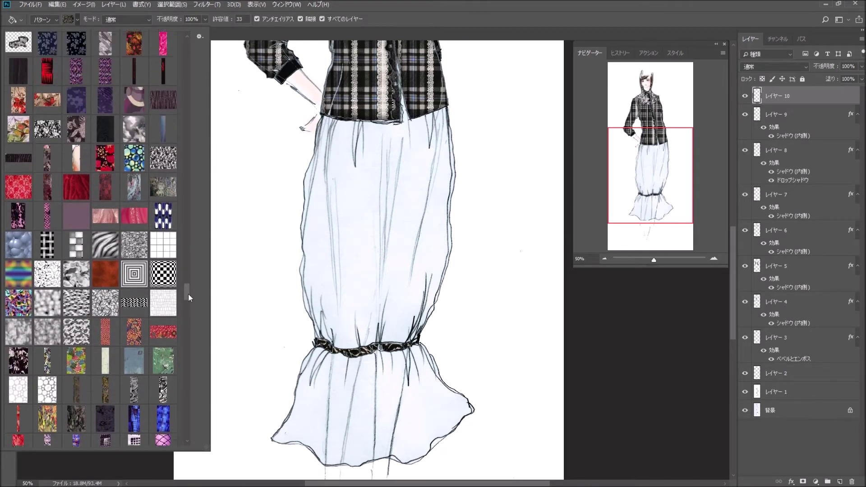
pyautogui.click(27, 113)
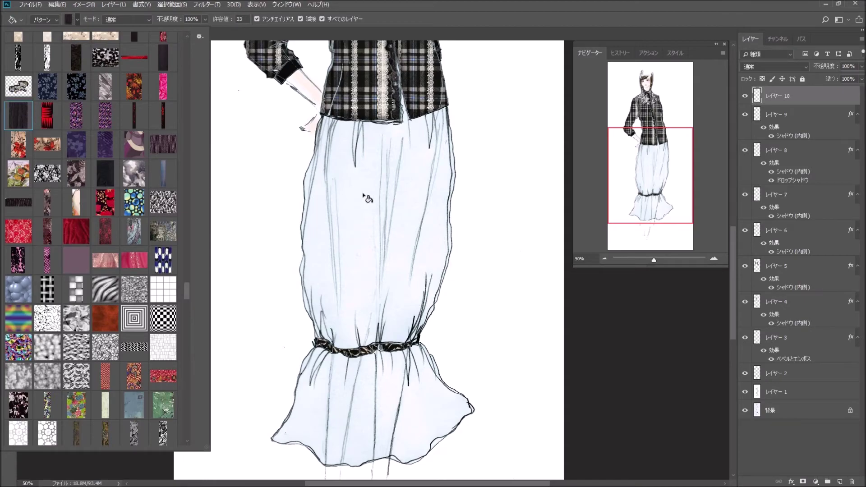
pyautogui.click(400, 228)
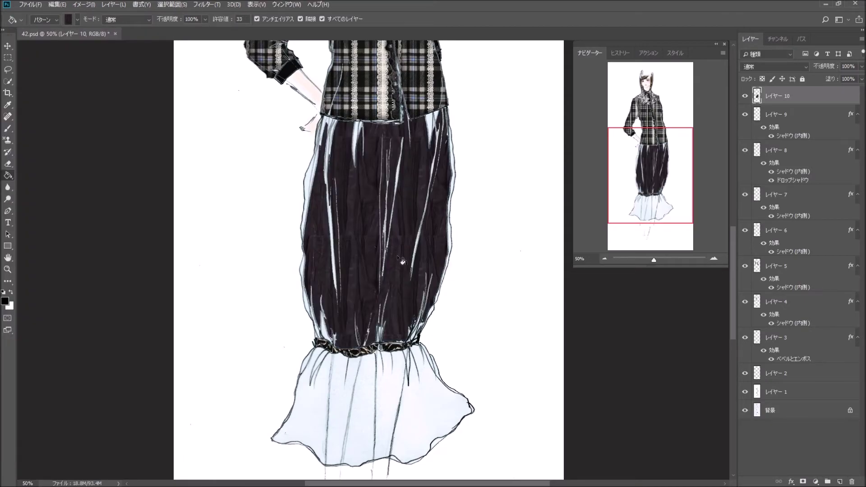
pyautogui.click(312, 188)
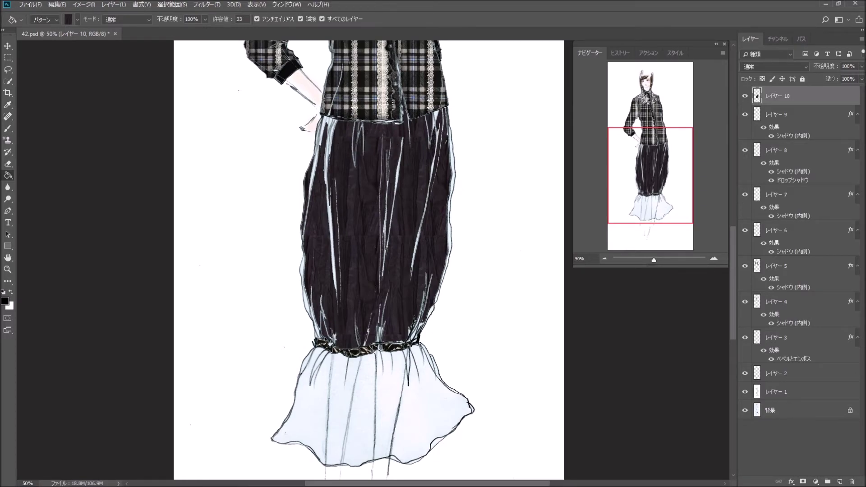
pyautogui.click(331, 390)
pyautogui.click(367, 410)
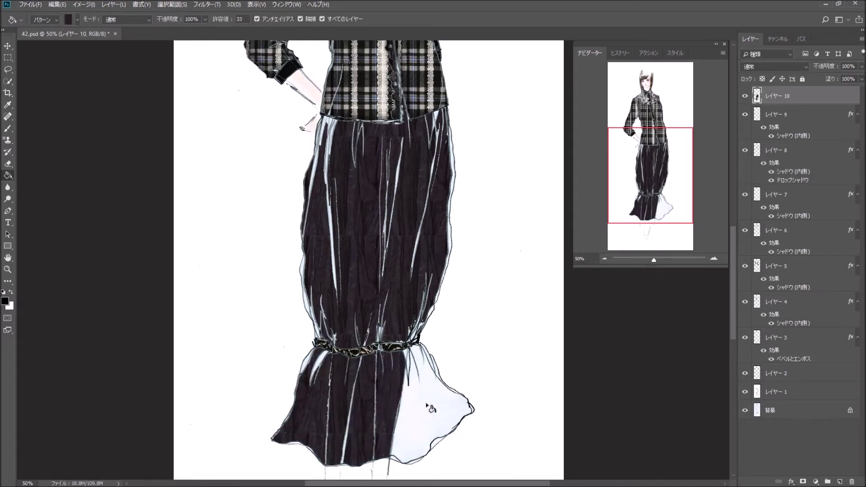
pyautogui.click(428, 408)
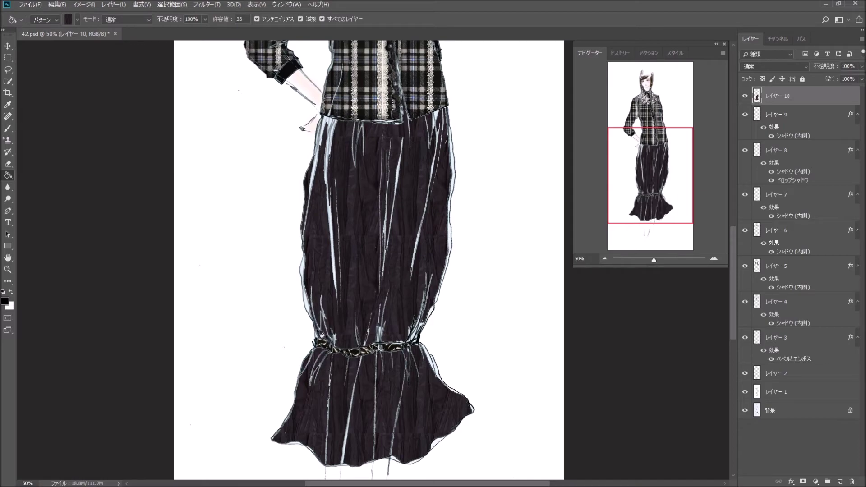
# Step: Darken the skirt's light streaks, right edge strips and hem tip, undoing one stray fill
pyautogui.click(339, 269)
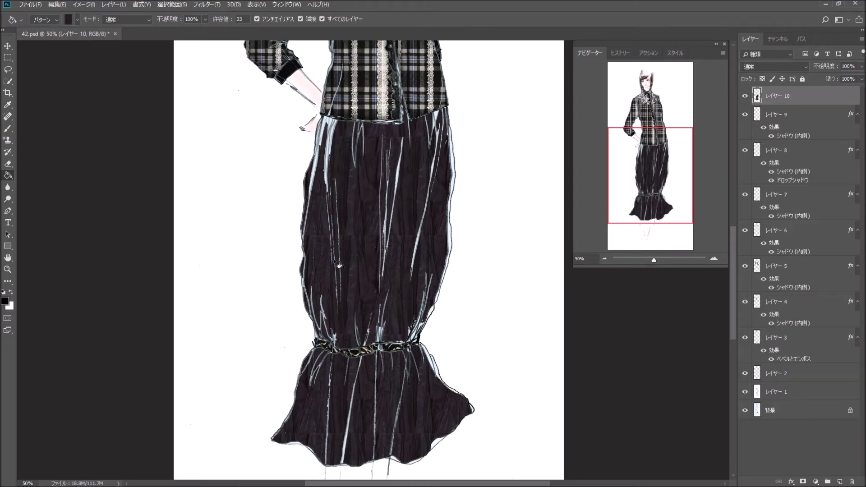
pyautogui.click(329, 179)
pyautogui.click(331, 128)
pyautogui.hotkey('ctrl', 'z')
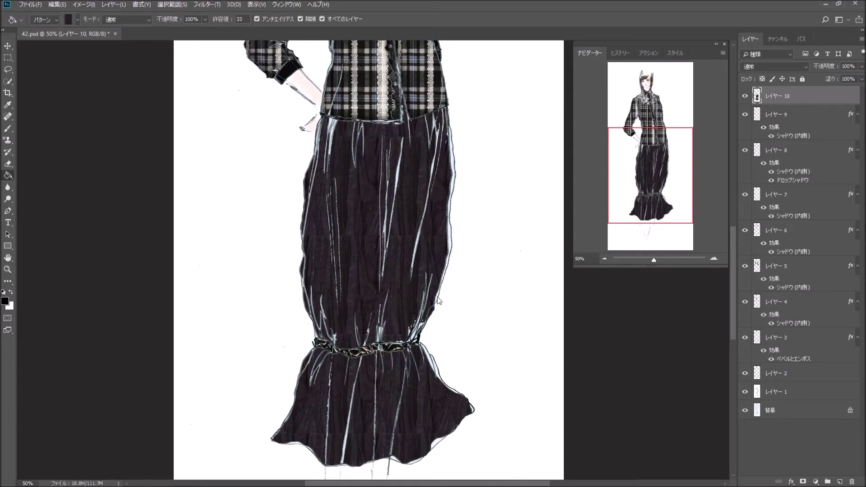
pyautogui.click(451, 250)
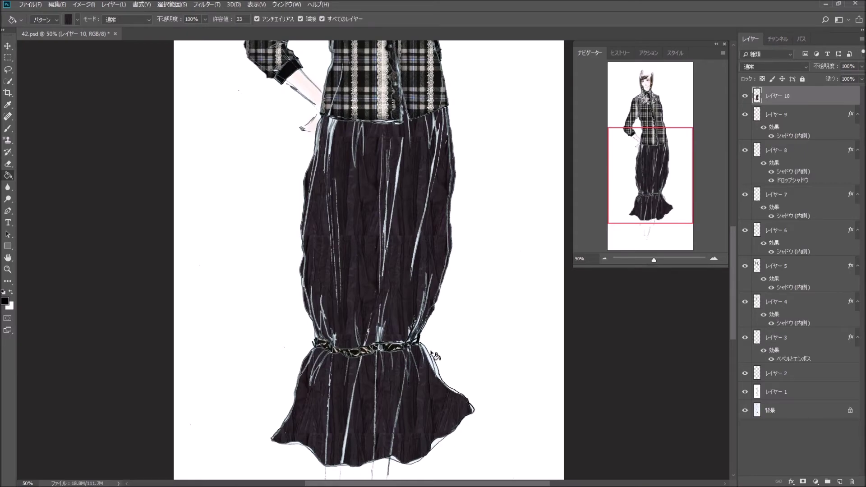
pyautogui.click(440, 378)
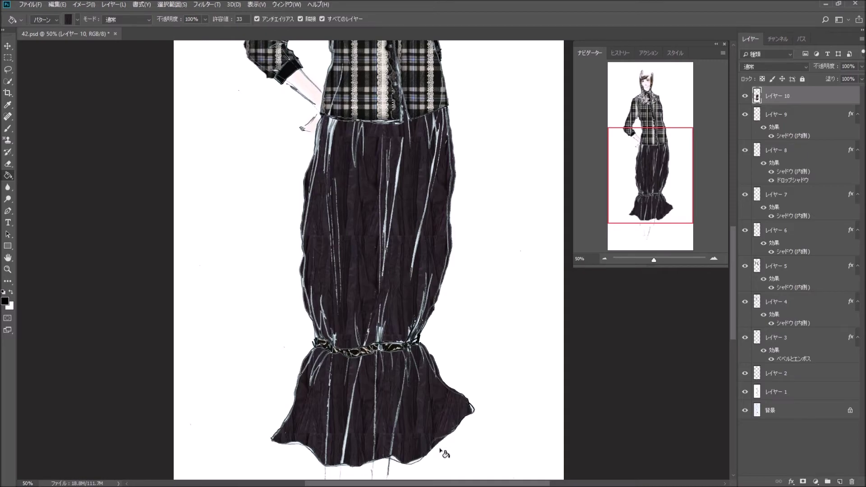
pyautogui.click(472, 410)
# Step: Set up the Pattern Stamp with a dark pattern and a small hard brush
pyautogui.click(11, 141)
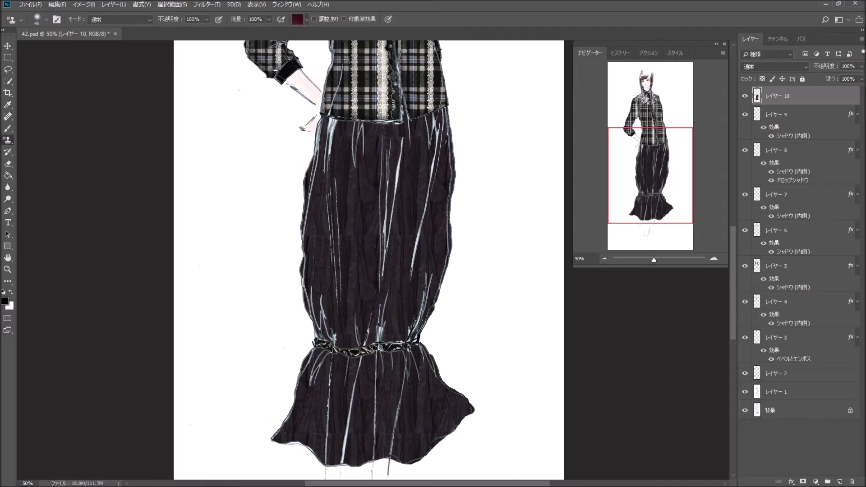
pyautogui.click(306, 20)
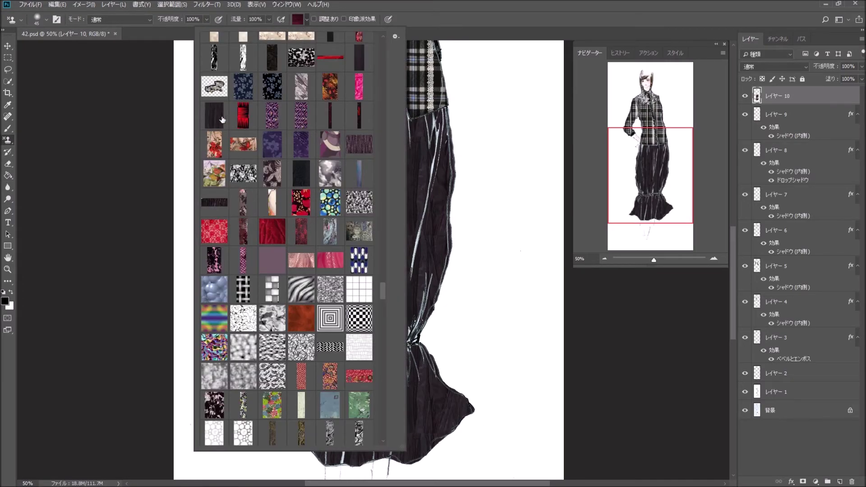
pyautogui.click(206, 116)
pyautogui.click(46, 21)
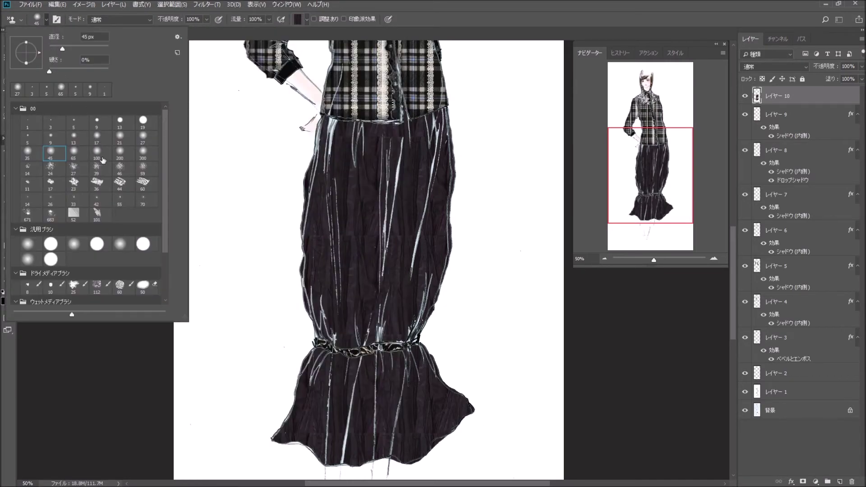
pyautogui.click(145, 124)
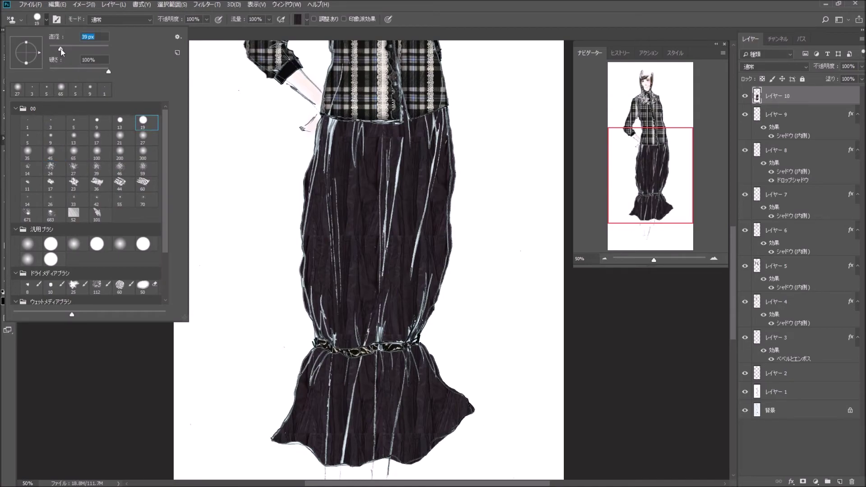
pyautogui.press('Return')
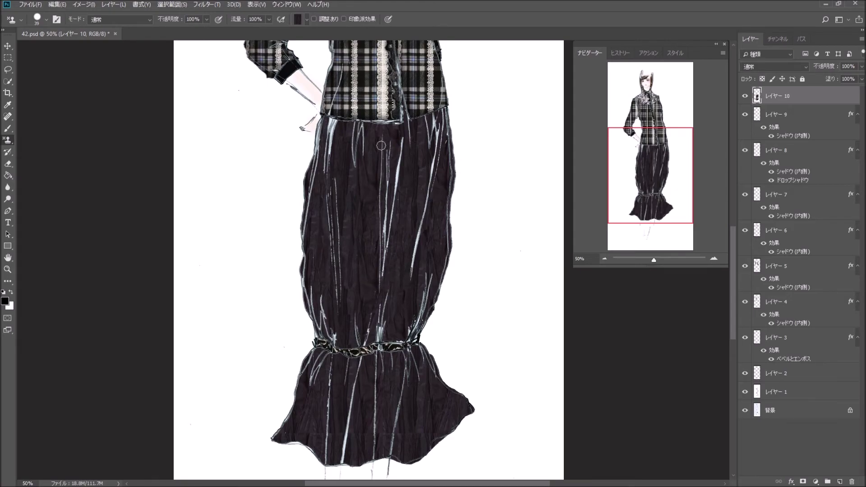
# Step: Fill a white highlight spot on the skirt dark with the Paint Bucket
pyautogui.click(8, 175)
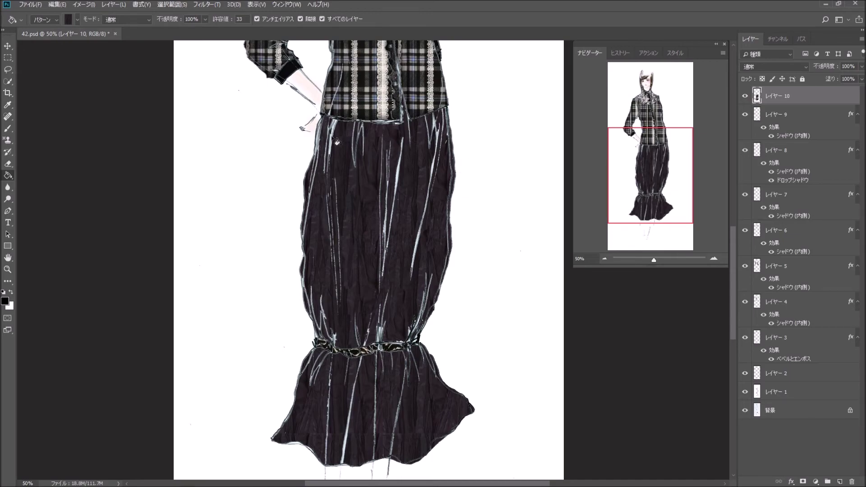
pyautogui.click(336, 142)
pyautogui.click(7, 140)
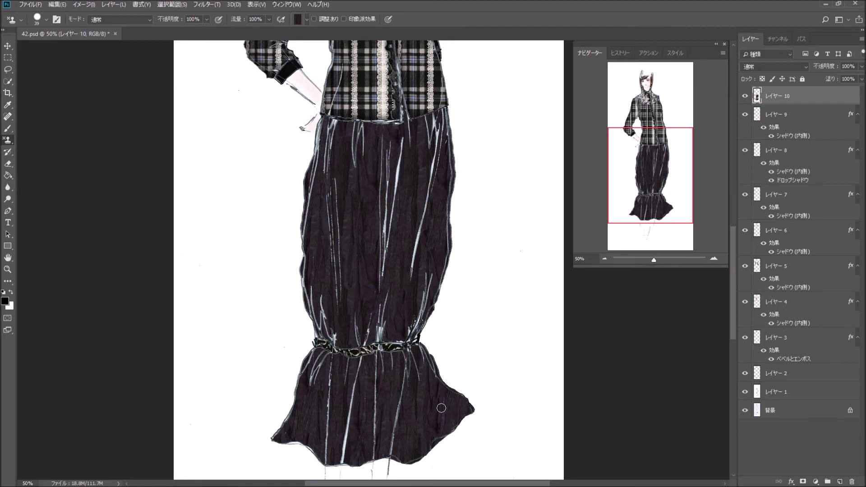
# Step: Give the skirt layer an Inner Shadow: 49% opacity, 29 px distance, 26% choke, 90 px size
pyautogui.doubleClick(805, 99)
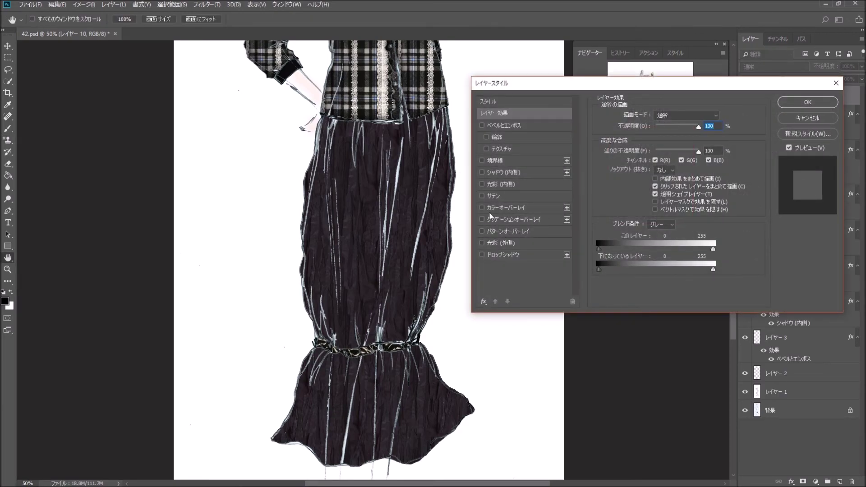
pyautogui.click(483, 173)
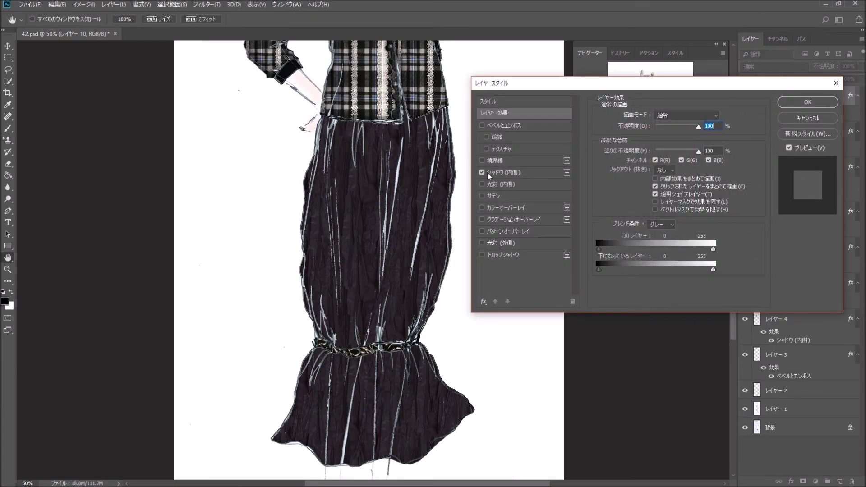
pyautogui.click(530, 175)
pyautogui.moveTo(647, 182); pyautogui.dragTo(653, 158)
pyautogui.click(671, 129)
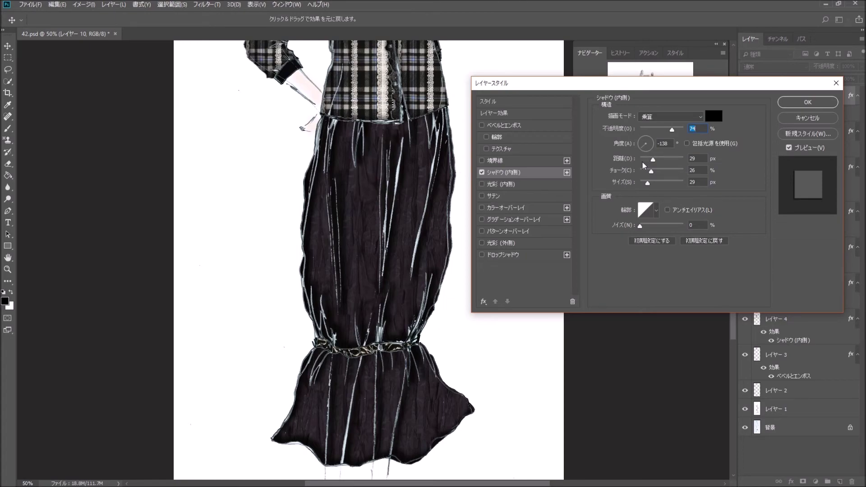
pyautogui.click(660, 129)
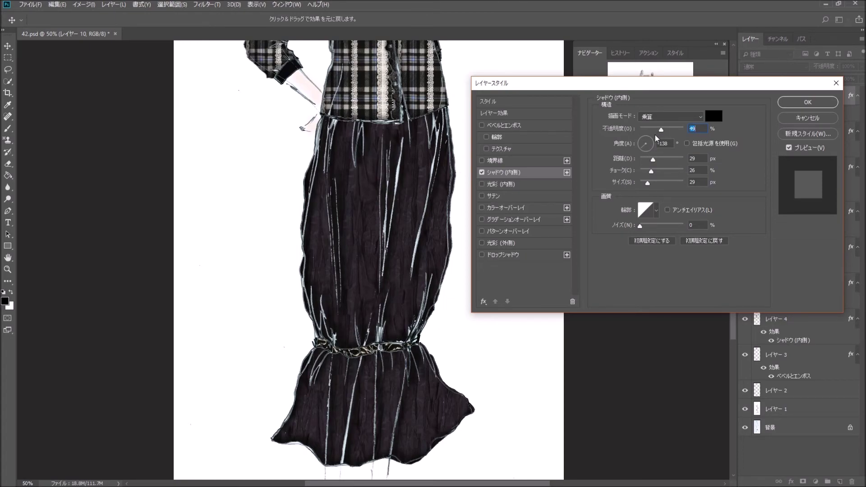
pyautogui.moveTo(648, 182); pyautogui.dragTo(656, 183)
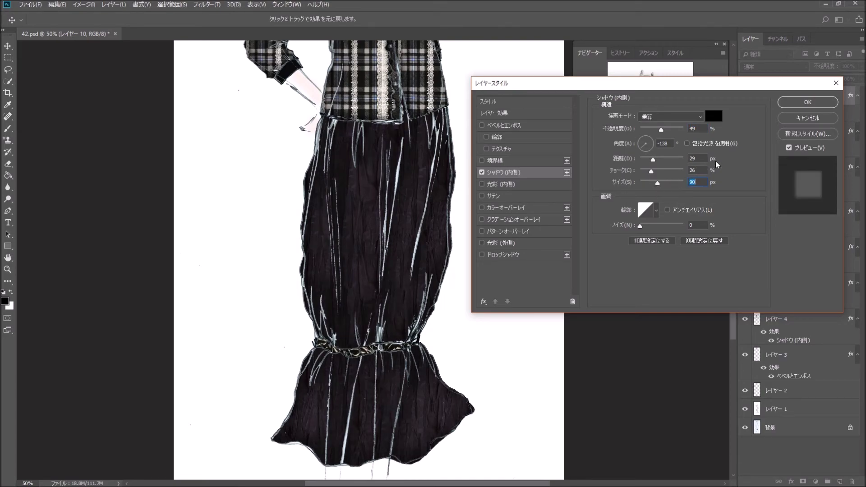
pyautogui.click(792, 105)
pyautogui.moveTo(646, 184); pyautogui.dragTo(646, 131)
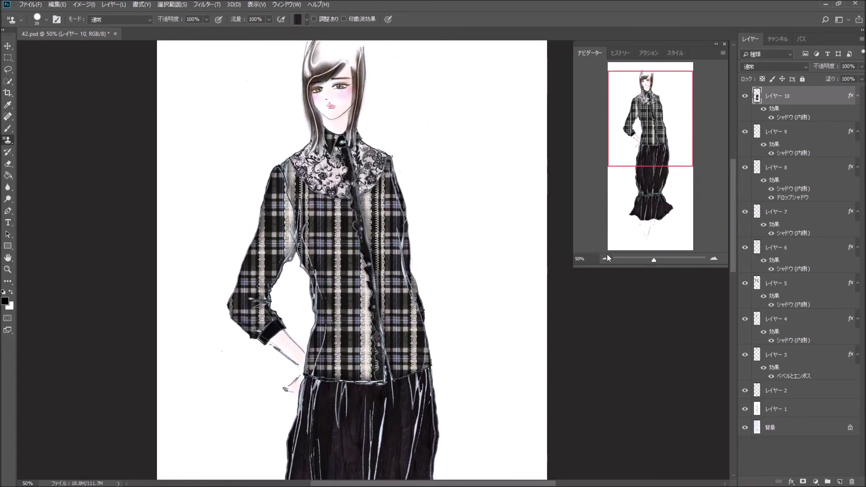
# Step: Add a new empty layer directly above the background layer
pyautogui.click(605, 256)
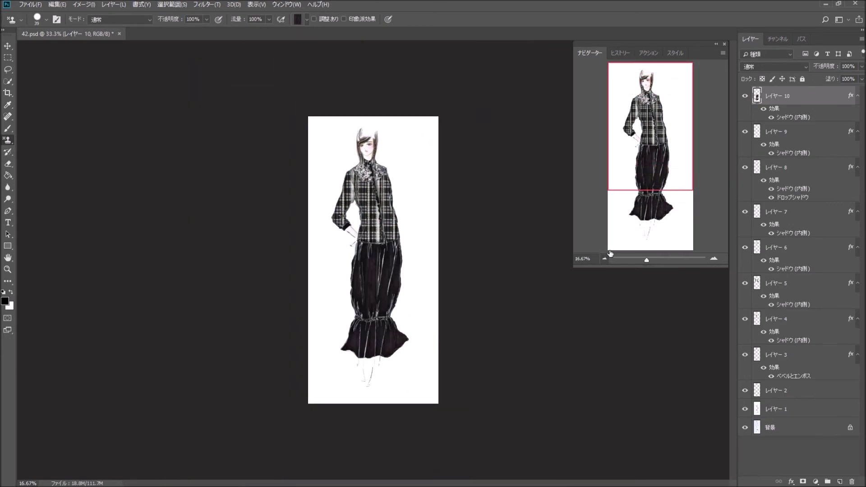
pyautogui.click(714, 260)
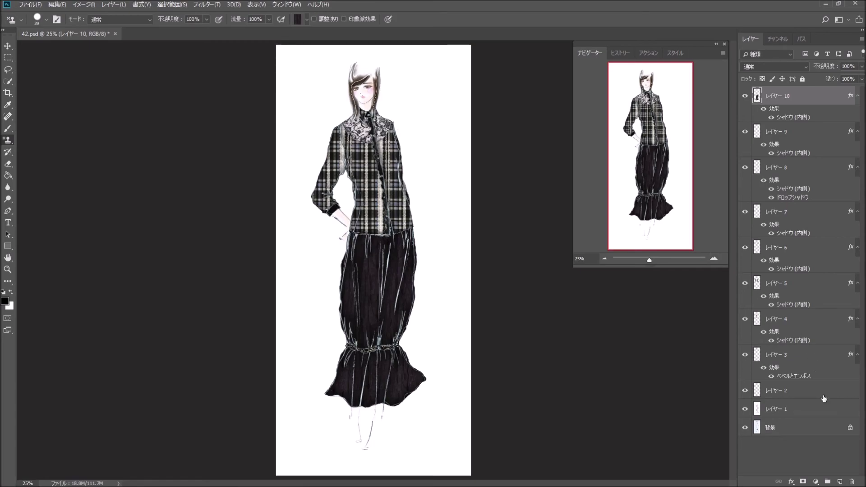
pyautogui.click(818, 428)
pyautogui.click(840, 481)
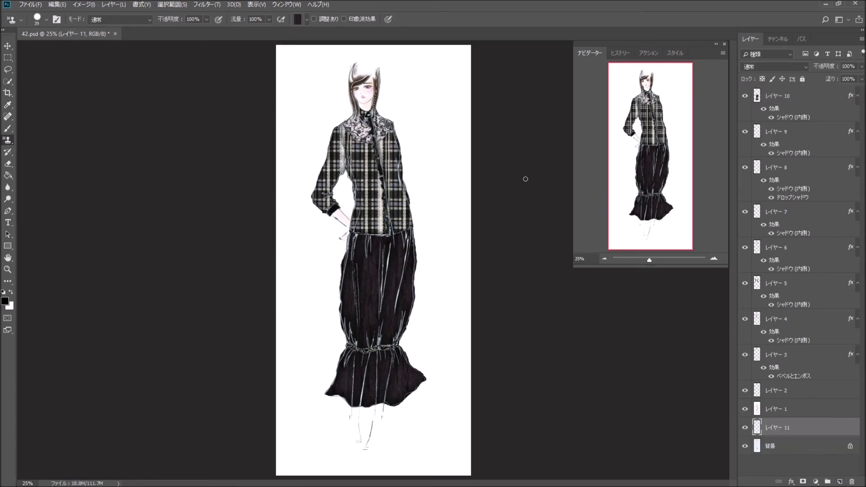
# Step: Paint black with a 502 px hard brush at 100% over jacket edges and skirt streaks
pyautogui.click(8, 128)
pyautogui.click(47, 20)
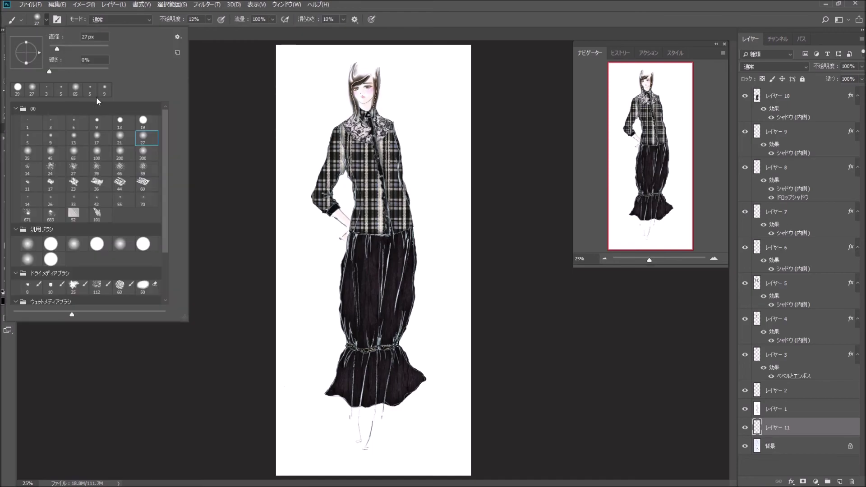
pyautogui.click(143, 120)
pyautogui.click(209, 19)
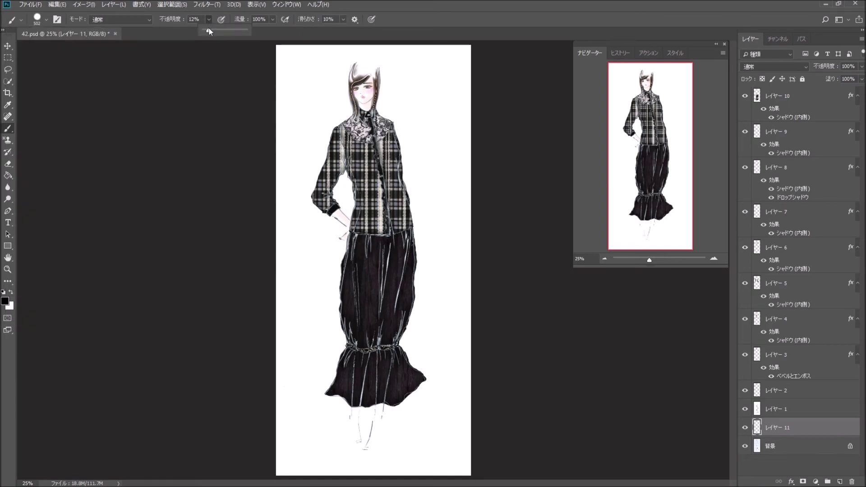
pyautogui.click(339, 43)
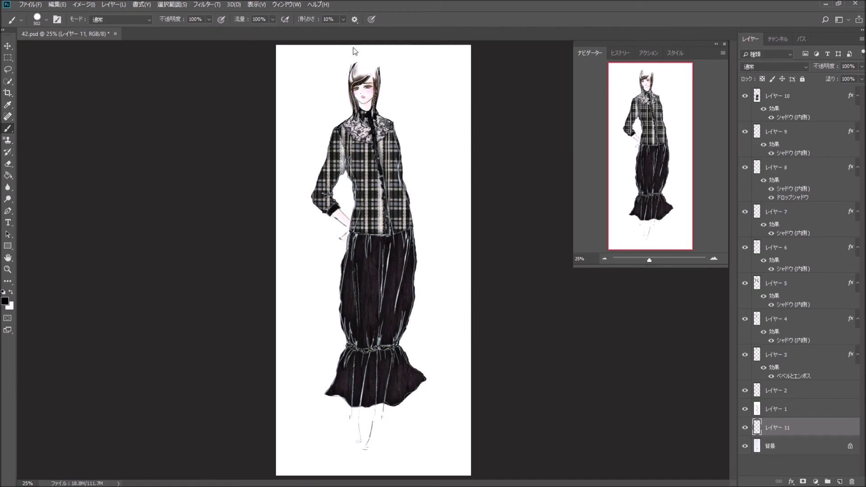
pyautogui.moveTo(333, 216); pyautogui.dragTo(363, 105)
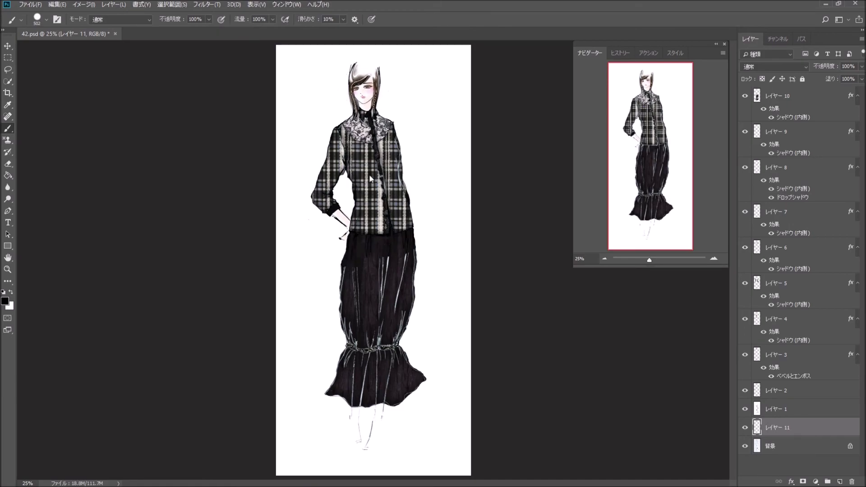
pyautogui.moveTo(380, 199)
pyautogui.mouseDown()
pyautogui.moveTo(356, 307)
pyautogui.moveTo(354, 271)
pyautogui.moveTo(321, 335)
pyautogui.moveTo(393, 388)
pyautogui.moveTo(338, 408)
pyautogui.mouseUp()
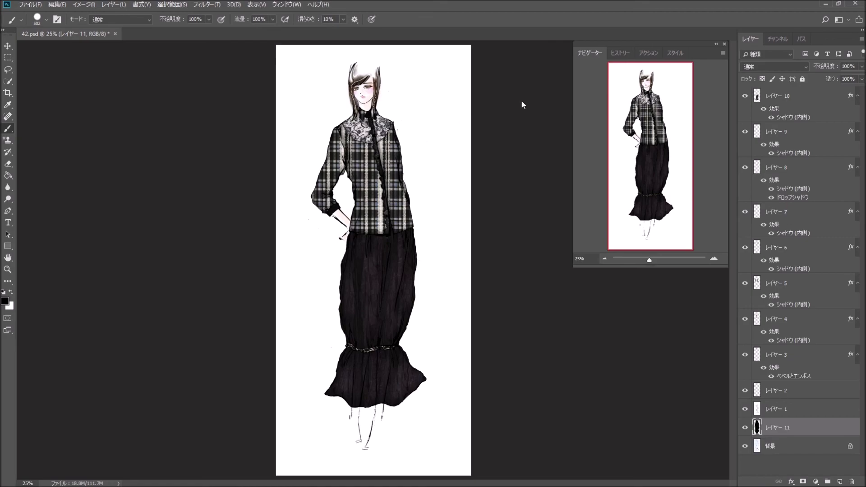
# Step: Add another new layer (layer 12) above レイヤー 10
pyautogui.click(714, 259)
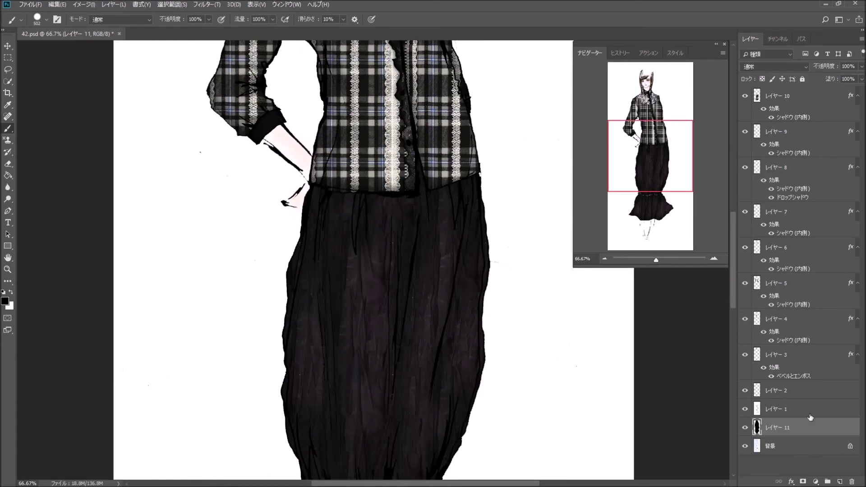
pyautogui.click(823, 98)
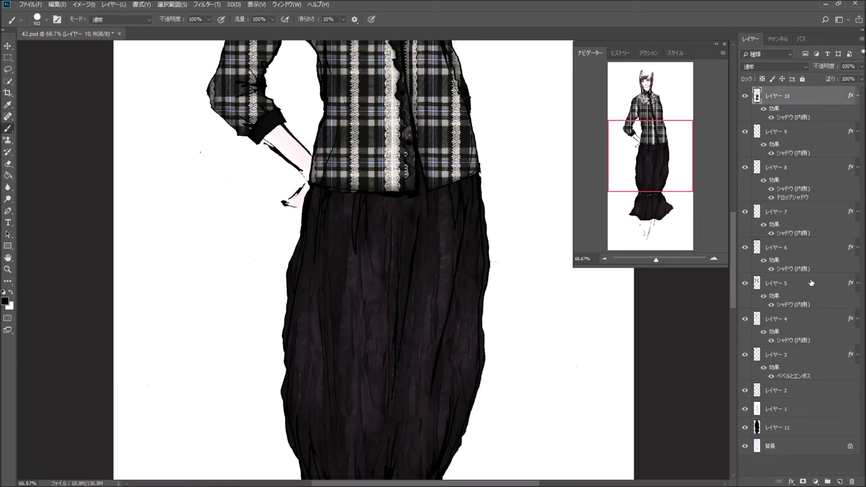
pyautogui.click(840, 481)
pyautogui.moveTo(671, 162); pyautogui.dragTo(671, 126)
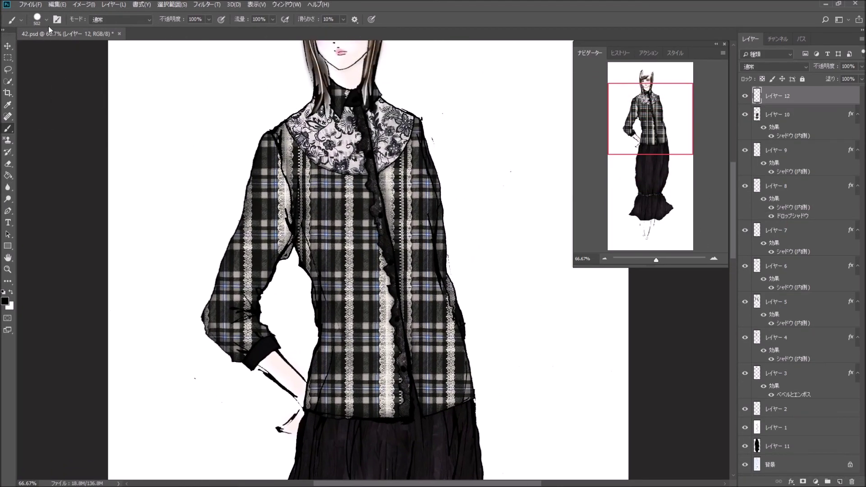
# Step: Switch to a fine 5 px brush with white as the painting colour
pyautogui.click(47, 21)
pyautogui.click(73, 122)
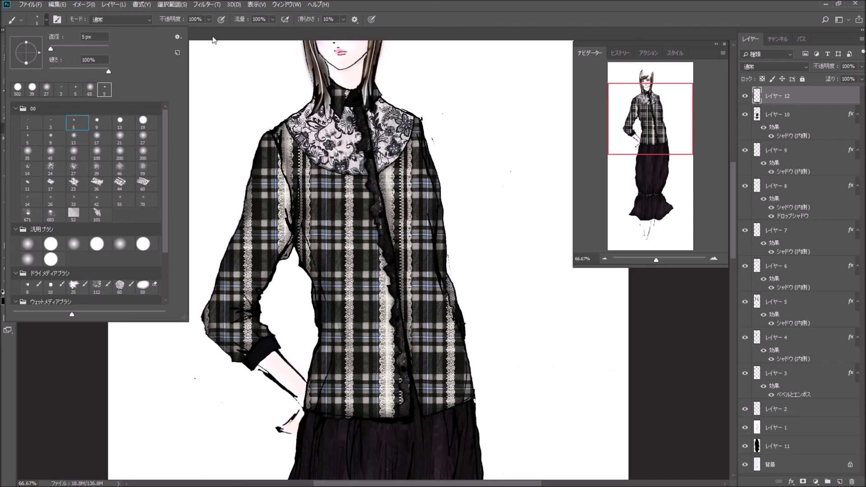
pyautogui.click(71, 352)
pyautogui.click(11, 293)
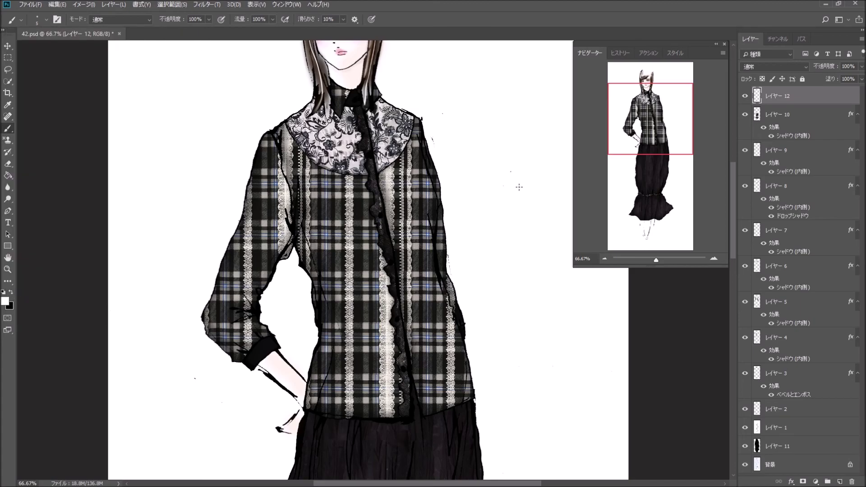
# Step: Zoom to 100% on the jacket, then back out to 50% with the skirt in view
pyautogui.click(713, 258)
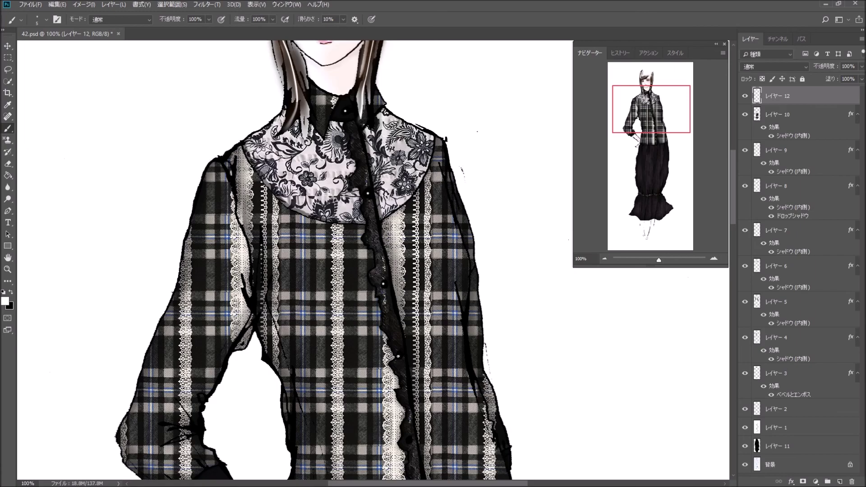
pyautogui.scroll(-5, 626, 160)
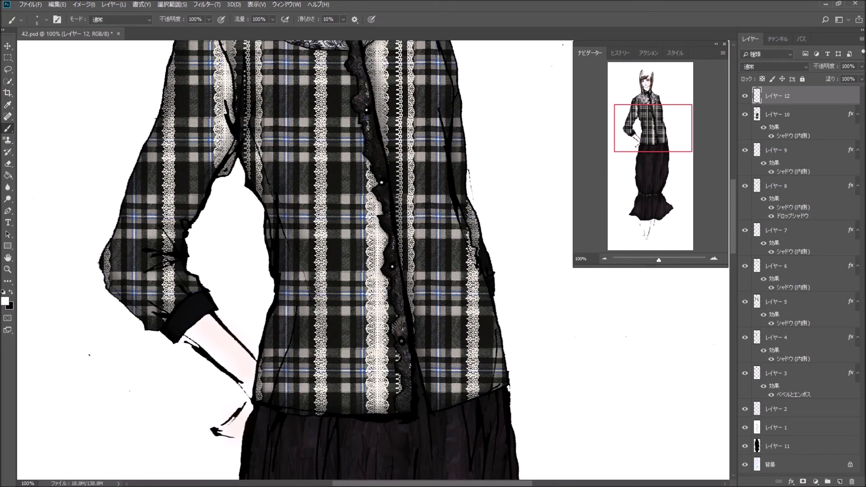
pyautogui.scroll(5, 630, 159)
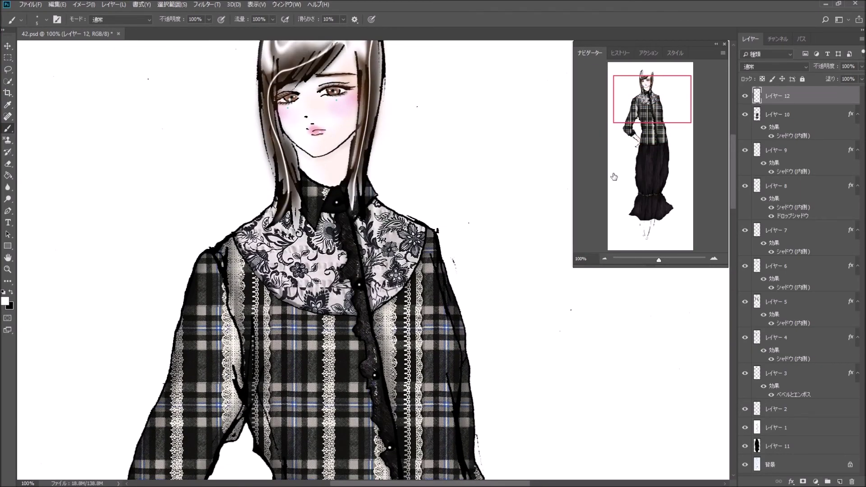
pyautogui.click(606, 259)
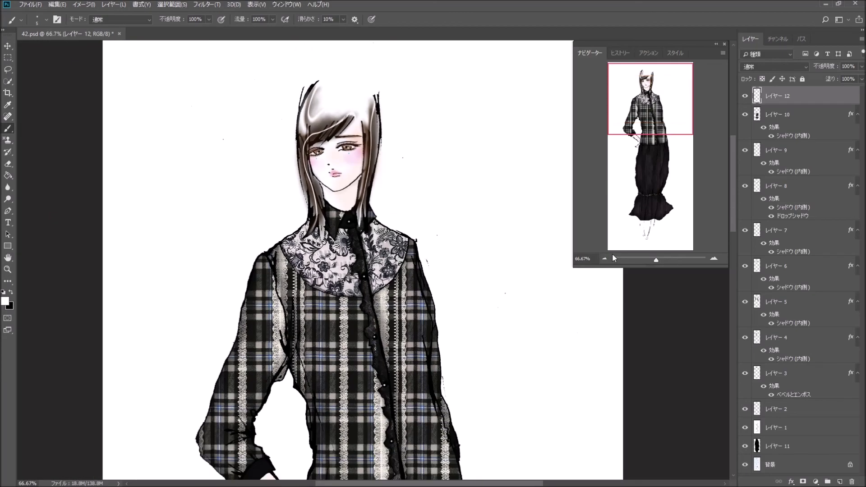
pyautogui.click(606, 258)
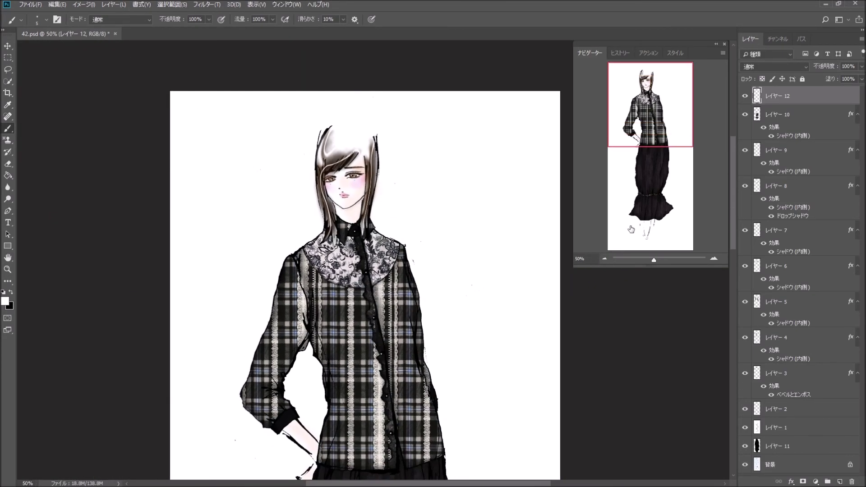
pyautogui.moveTo(652, 128)
pyautogui.mouseDown()
pyautogui.moveTo(646, 229)
pyautogui.moveTo(649, 202)
pyautogui.mouseUp()
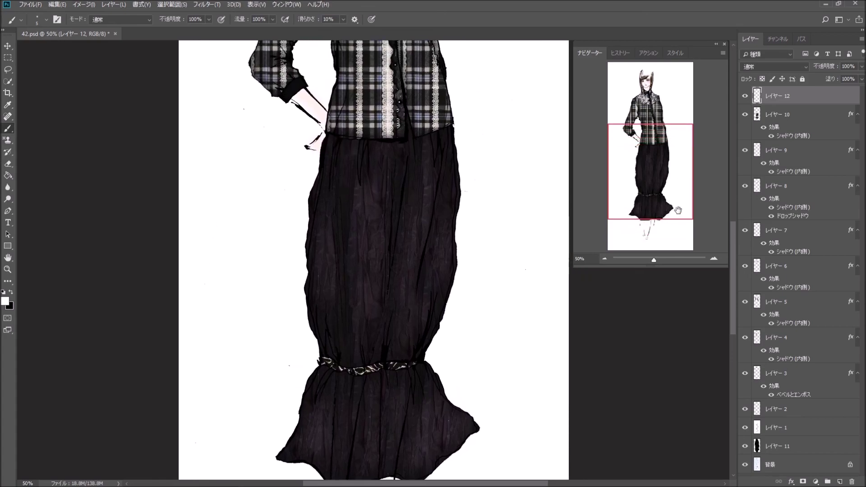
# Step: Give レイヤー 10 contrast 99 and brightness -11, then zoom out to 33.33% to review
pyautogui.click(822, 121)
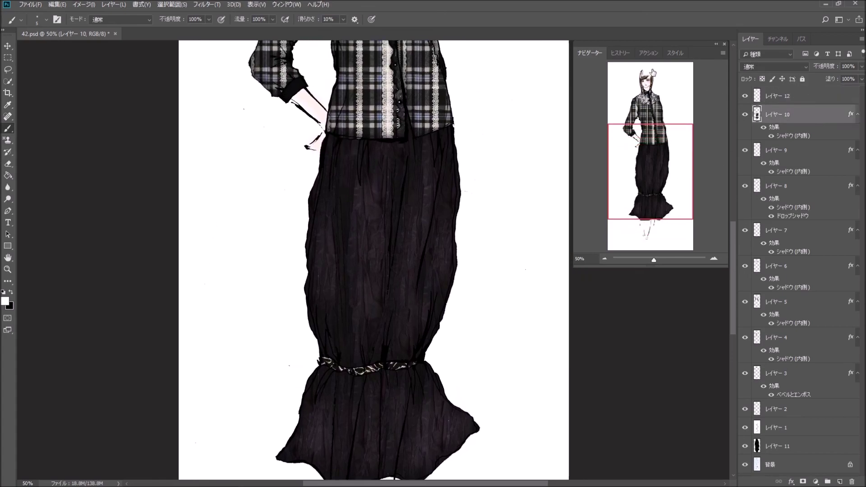
pyautogui.click(84, 5)
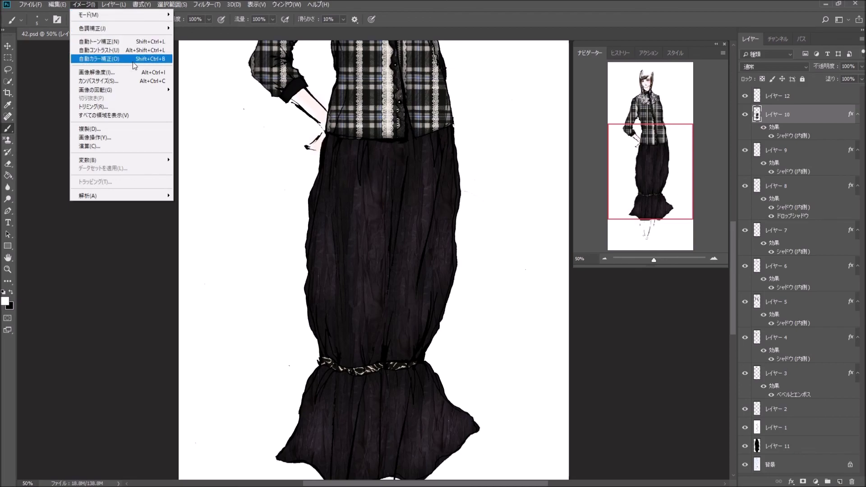
pyautogui.moveTo(92, 27)
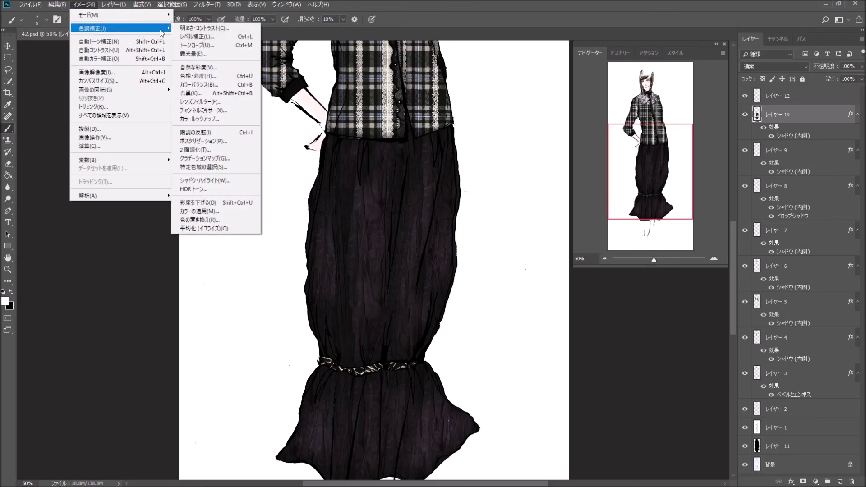
pyautogui.click(192, 29)
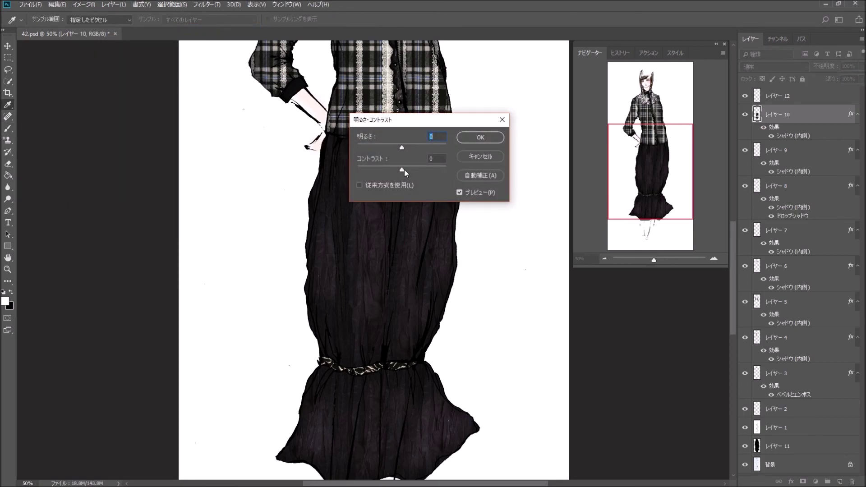
pyautogui.moveTo(402, 169); pyautogui.dragTo(445, 172)
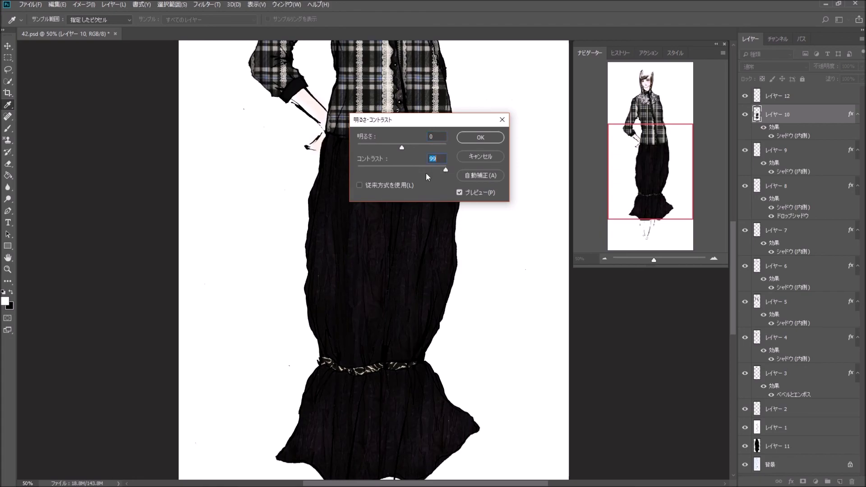
pyautogui.moveTo(402, 147); pyautogui.dragTo(398, 146)
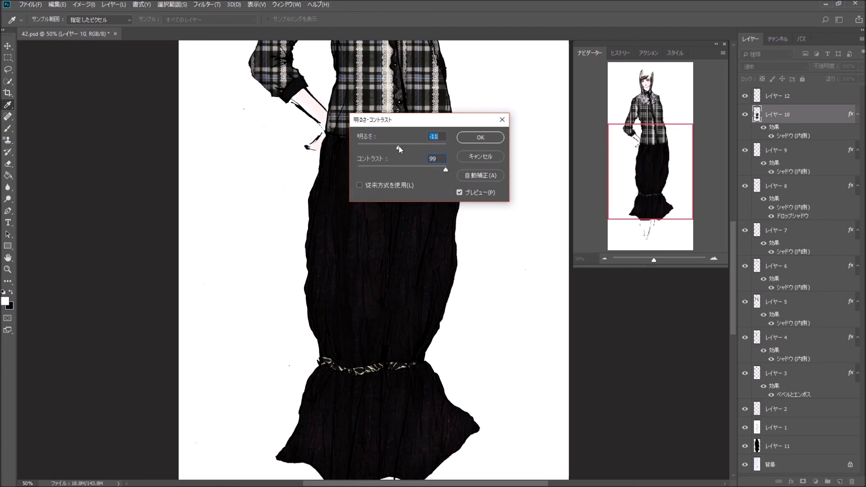
pyautogui.click(481, 138)
pyautogui.press('b')
pyautogui.moveTo(650, 187)
pyautogui.mouseDown()
pyautogui.moveTo(649, 199)
pyautogui.moveTo(648, 139)
pyautogui.moveTo(655, 180)
pyautogui.moveTo(653, 162)
pyautogui.moveTo(655, 172)
pyautogui.mouseUp()
pyautogui.click(604, 258)
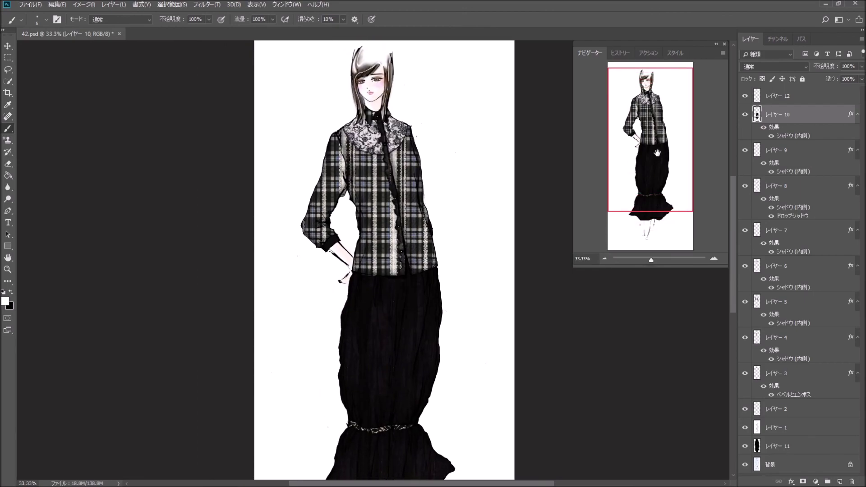